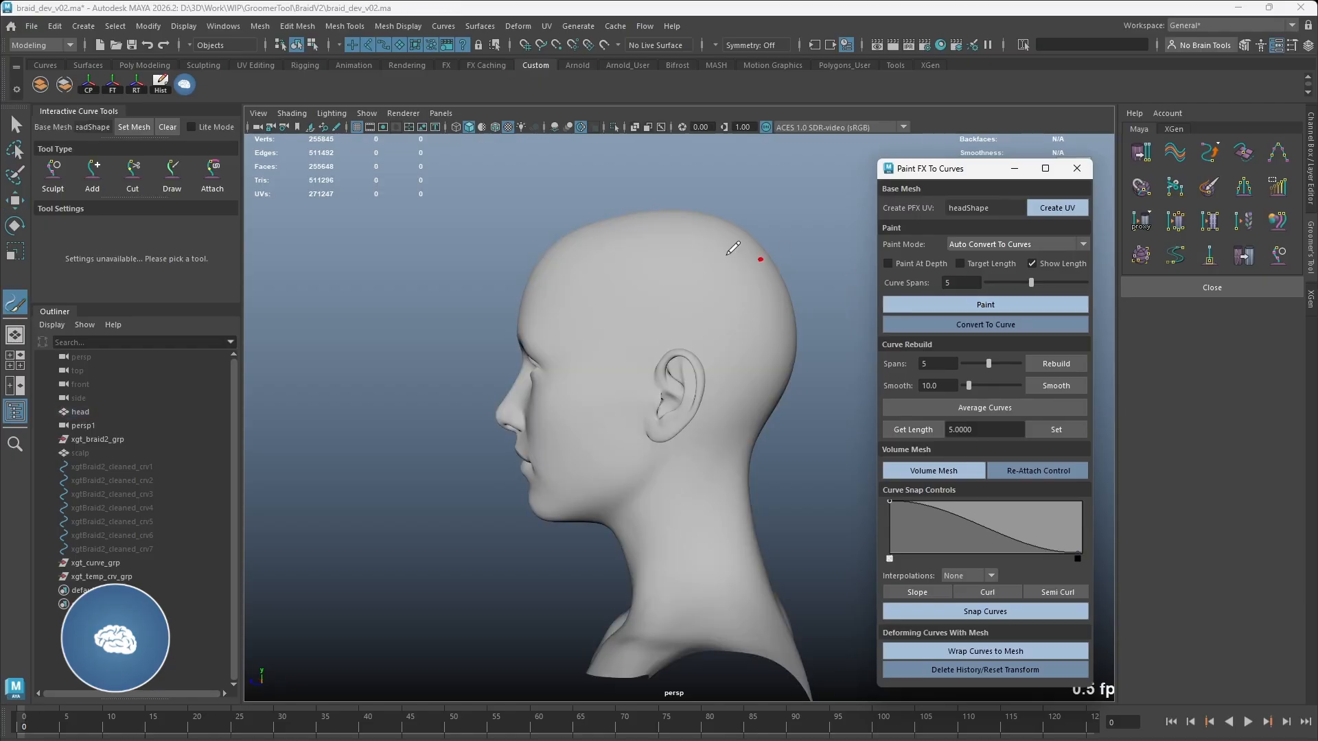
Paint three curves along the side of the head above and behind the ear, and close the Paint FX To Curves window
{"action": "mouse_move", "coordinate": [575, 257]}
{"action": "left_mouse_down"}
{"action": "mouse_move", "coordinate": [593, 244]}
{"action": "mouse_move", "coordinate": [738, 249]}
{"action": "mouse_move", "coordinate": [782, 371]}
{"action": "mouse_move", "coordinate": [742, 450]}
{"action": "left_mouse_up"}
{"action": "mouse_move", "coordinate": [583, 292]}
{"action": "left_mouse_down"}
{"action": "mouse_move", "coordinate": [659, 271]}
{"action": "mouse_move", "coordinate": [740, 374]}
{"action": "mouse_move", "coordinate": [719, 468]}
{"action": "left_mouse_up"}
{"action": "mouse_move", "coordinate": [595, 326]}
{"action": "left_mouse_down"}
{"action": "mouse_move", "coordinate": [722, 368]}
{"action": "mouse_move", "coordinate": [711, 392]}
{"action": "left_mouse_up"}
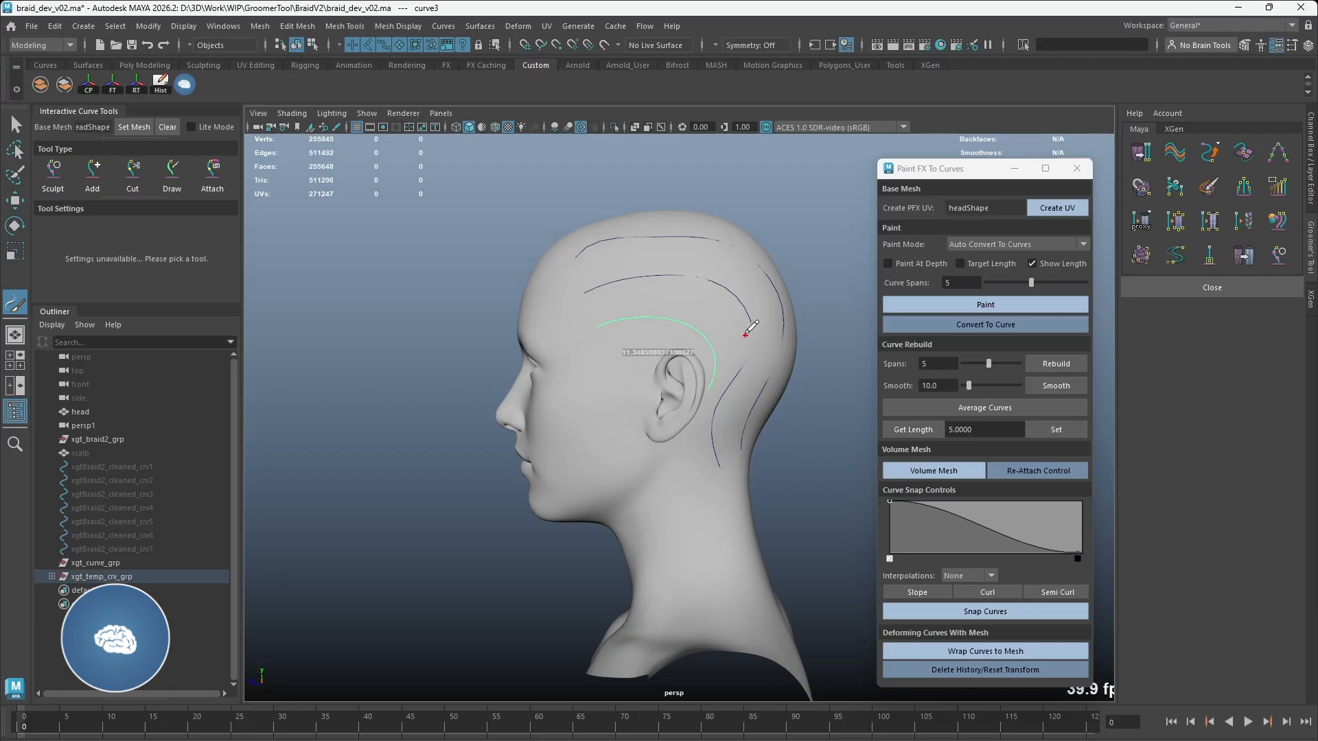
{"action": "key", "text": "w"}
{"action": "left_click", "coordinate": [730, 245]}
{"action": "left_click", "coordinate": [1076, 169]}
Delete the curve groups xgt_curve_grp and xgt_temp_crv_grp, including the painted curves
{"action": "right_click_drag", "start_coordinate": [767, 244], "coordinate": [766, 198]}
{"action": "left_click_drag", "start_coordinate": [796, 237], "coordinate": [660, 262], "text": "alt"}
{"action": "mouse_move", "coordinate": [630, 328]}
{"action": "left_mouse_down", "text": "alt"}
{"action": "mouse_move", "coordinate": [612, 335]}
{"action": "mouse_move", "coordinate": [691, 365]}
{"action": "mouse_move", "coordinate": [770, 351]}
{"action": "mouse_move", "coordinate": [770, 328]}
{"action": "left_mouse_up", "text": "alt"}
{"action": "key", "text": "w"}
{"action": "left_click", "coordinate": [765, 302]}
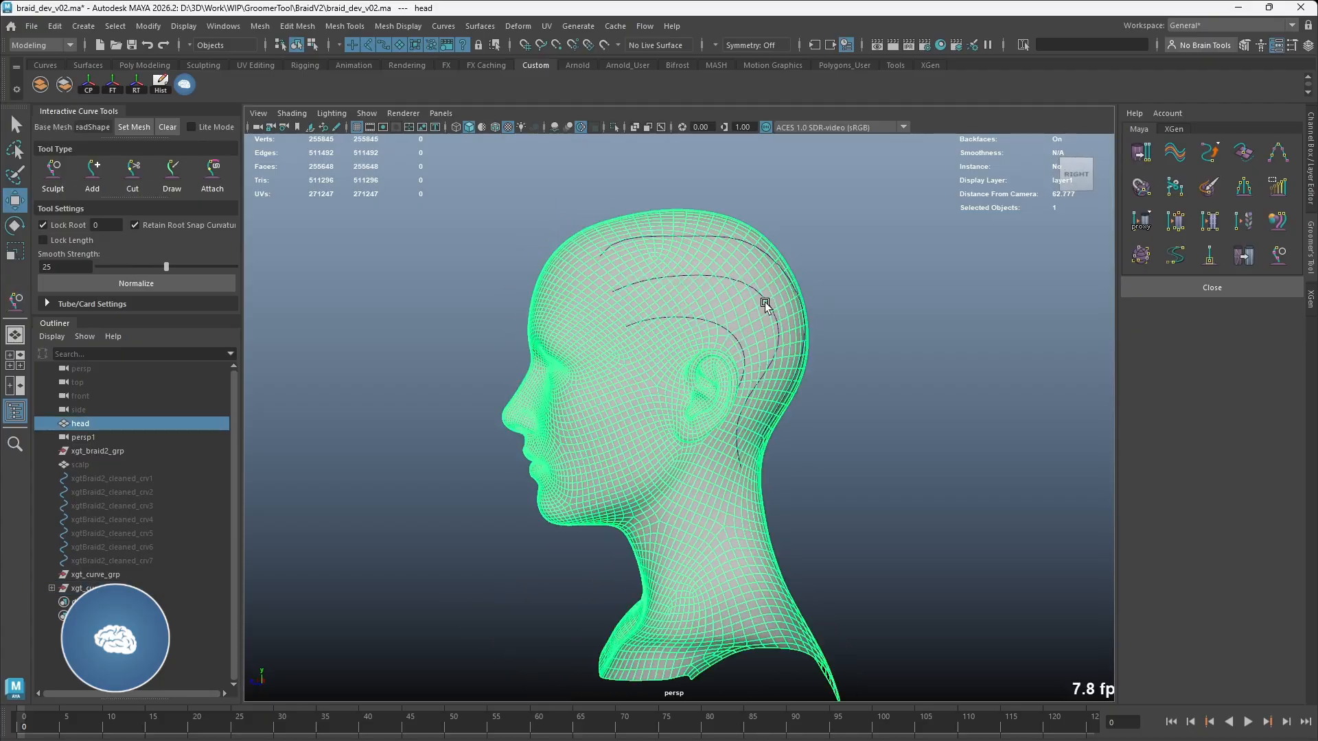
{"action": "left_click", "coordinate": [776, 297]}
{"action": "key", "text": "y"}
{"action": "mouse_move", "coordinate": [756, 432]}
{"action": "left_mouse_down", "text": "alt"}
{"action": "mouse_move", "coordinate": [783, 374]}
{"action": "mouse_move", "coordinate": [750, 332]}
{"action": "left_mouse_up", "text": "alt"}
{"action": "right_click_drag", "start_coordinate": [750, 332], "coordinate": [702, 312], "text": "alt"}
{"action": "key", "text": "w"}
{"action": "left_click_drag", "start_coordinate": [155, 590], "coordinate": [152, 574]}
{"action": "key", "text": "Delete"}
Unhide the seven xgtBraid2_cleaned curves, crv1 through crv7
{"action": "left_click", "coordinate": [140, 480]}
{"action": "left_click", "coordinate": [147, 560], "text": "shift"}
{"action": "key", "text": "h"}
Create a braid with the Braid / Curl Builder along the curve that arcs above the ear, xgtBraid2_cleaned_crv1
{"action": "left_click_drag", "start_coordinate": [761, 354], "coordinate": [501, 321], "text": "alt"}
{"action": "right_click_drag", "start_coordinate": [734, 331], "coordinate": [691, 312], "text": "alt"}
{"action": "left_click", "coordinate": [858, 295]}
{"action": "right_click_drag", "start_coordinate": [858, 295], "coordinate": [797, 285], "text": "alt"}
{"action": "left_click", "coordinate": [774, 323]}
{"action": "left_click_drag", "start_coordinate": [778, 337], "coordinate": [830, 340], "text": "alt"}
{"action": "left_click", "coordinate": [1244, 225]}
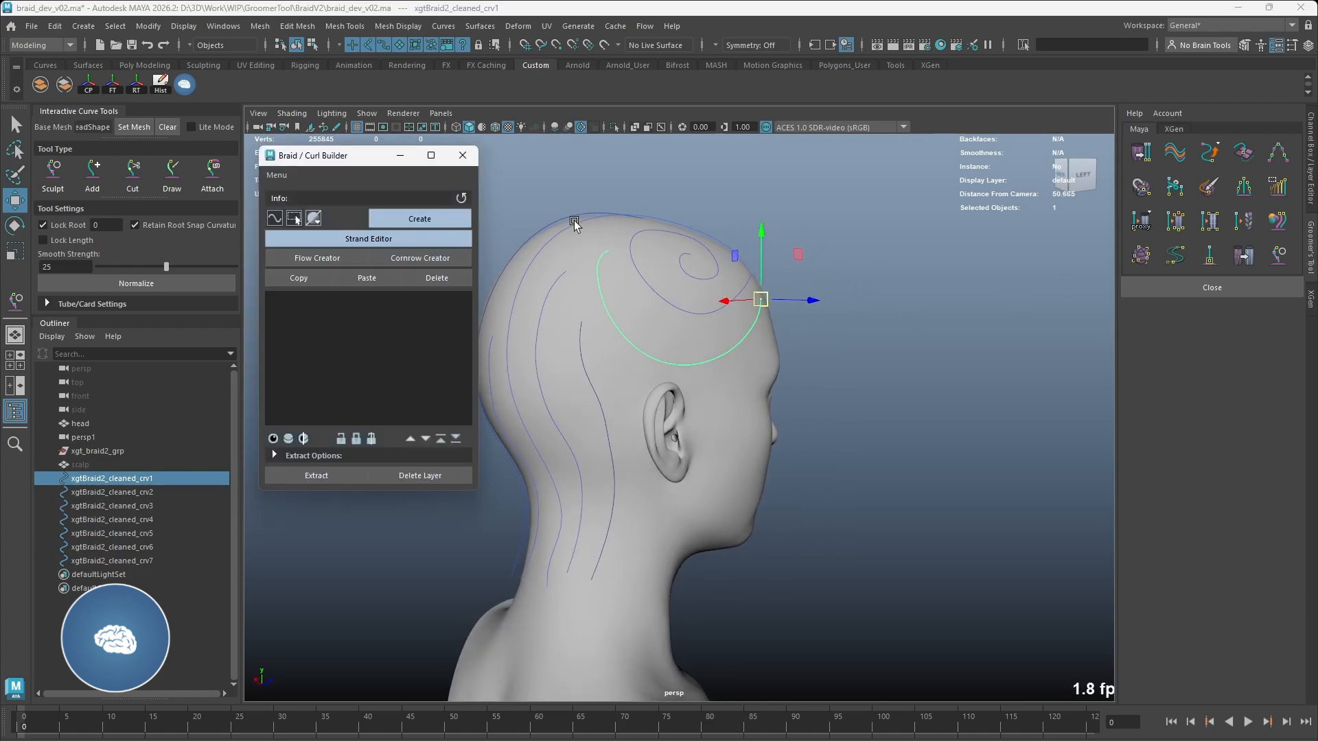
{"action": "left_click", "coordinate": [420, 220]}
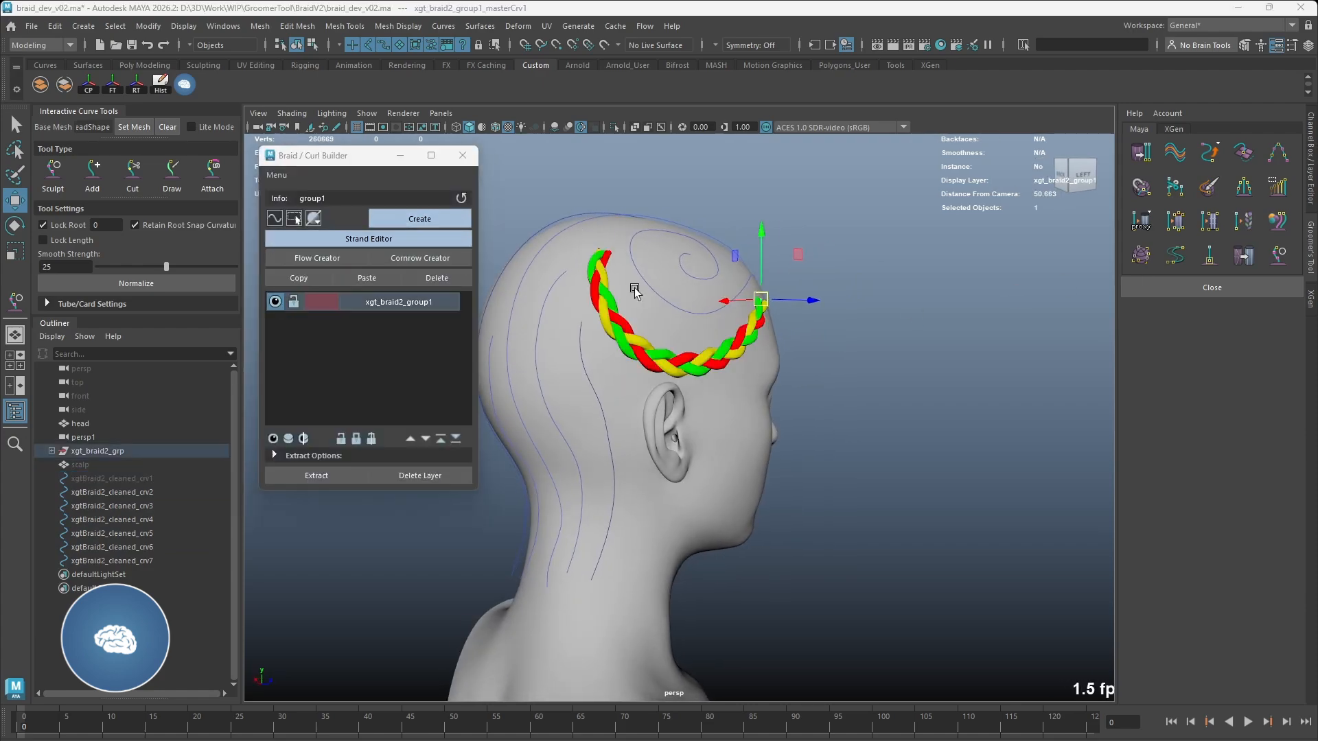
Open the Strand Editor for the braid and set its Knot Frequency to 20
{"action": "left_click", "coordinate": [389, 241]}
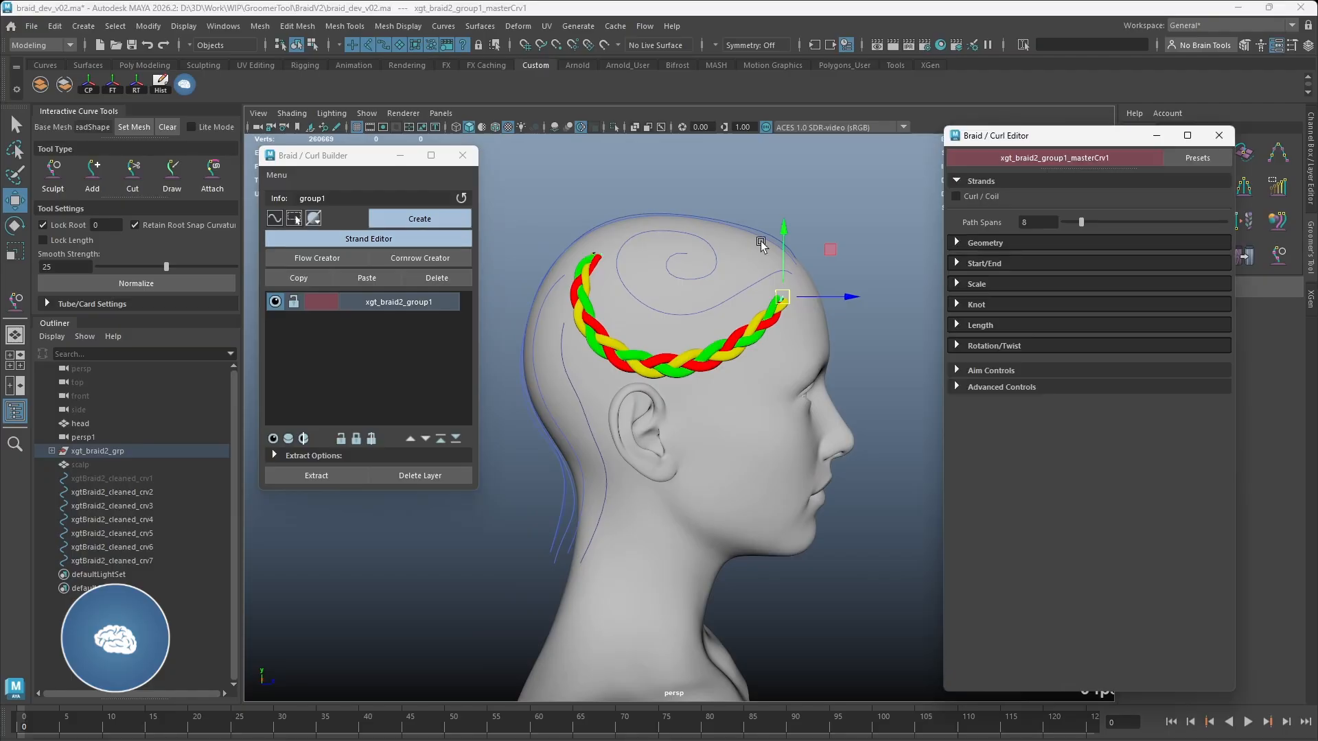
{"action": "left_click", "coordinate": [978, 304]}
{"action": "left_click", "coordinate": [1017, 322]}
{"action": "type", "text": "20"}
{"action": "key", "text": "Return"}
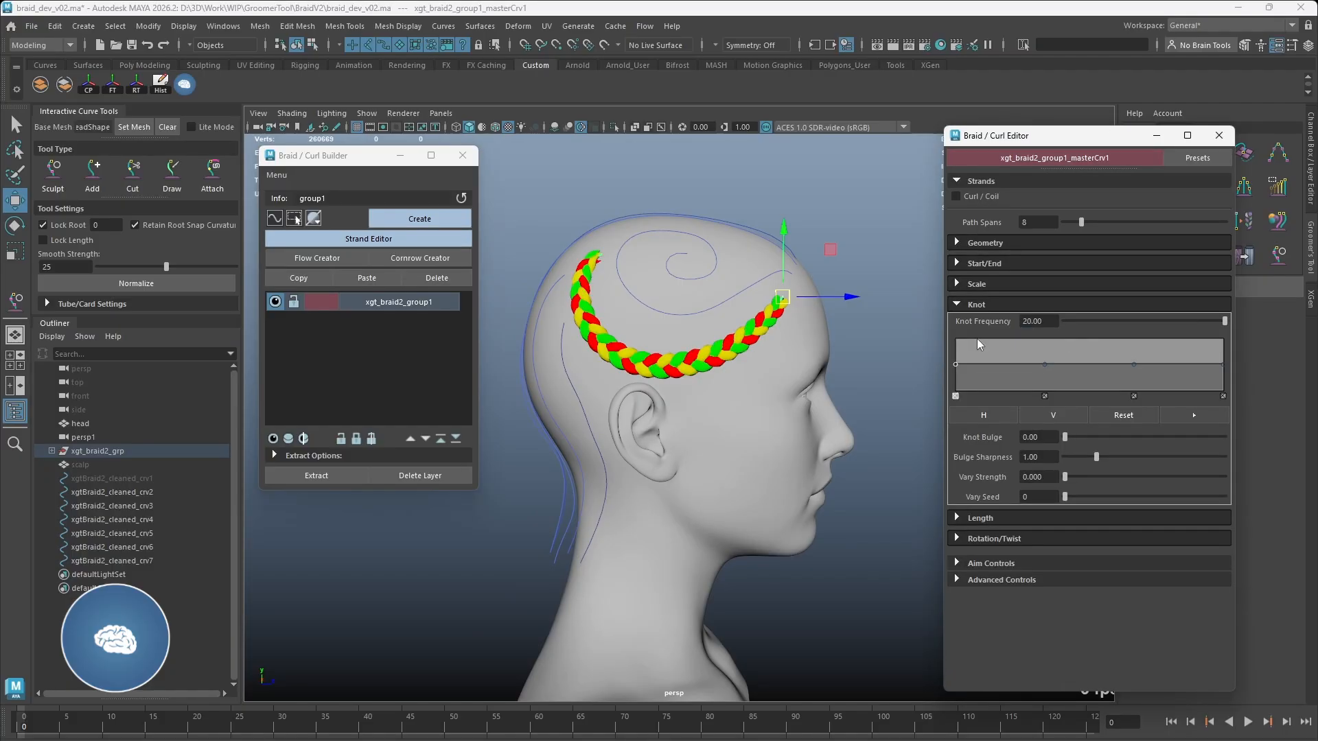
Set the braid's Tube Scale to 0.2 and its overall Scale to about 1.05
{"action": "left_click", "coordinate": [995, 283]}
{"action": "left_click_drag", "start_coordinate": [1067, 302], "coordinate": [1146, 302]}
{"action": "left_click", "coordinate": [999, 248]}
{"action": "double_click", "coordinate": [1036, 320]}
{"action": "type", "text": ".2"}
{"action": "key", "text": "Return"}
{"action": "scroll", "coordinate": [1057, 398], "scroll_direction": "down", "scroll_amount": 2}
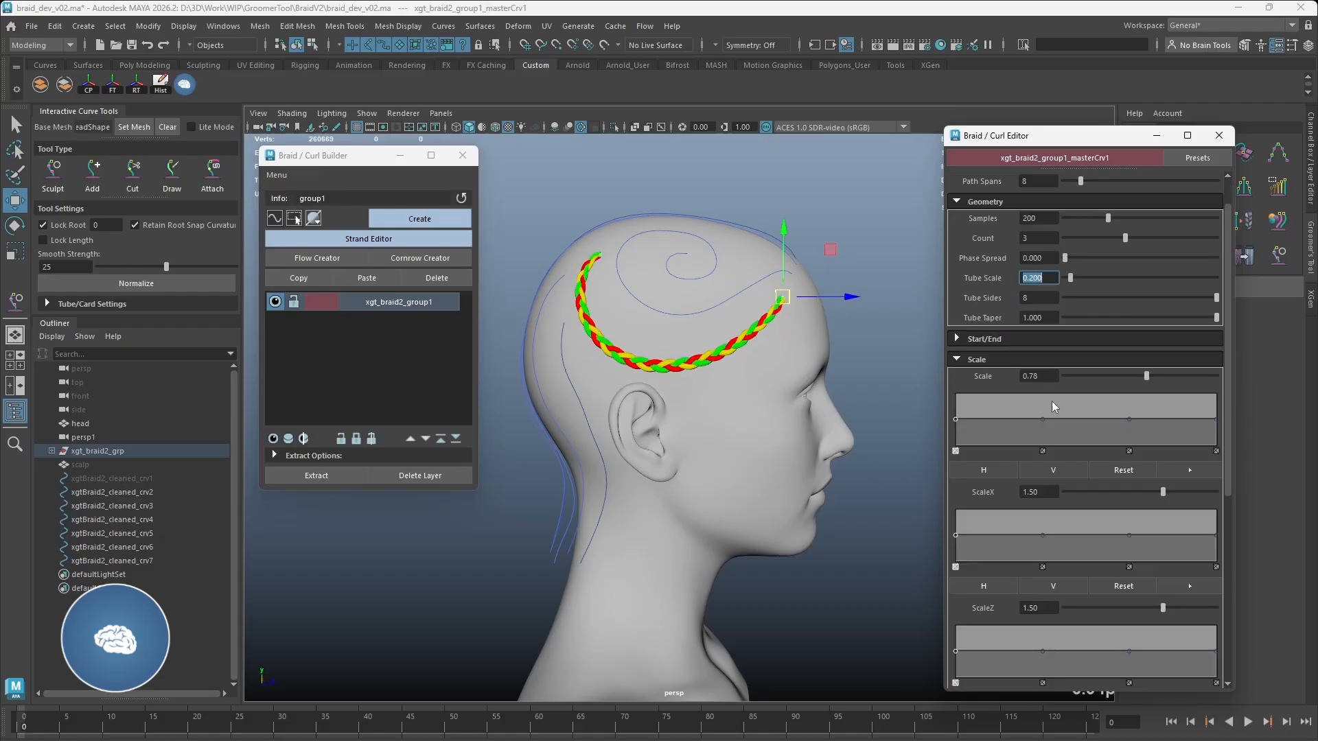
{"action": "left_click_drag", "start_coordinate": [1146, 382], "coordinate": [1148, 382]}
{"action": "scroll", "coordinate": [829, 341], "scroll_direction": "up", "scroll_amount": 2}
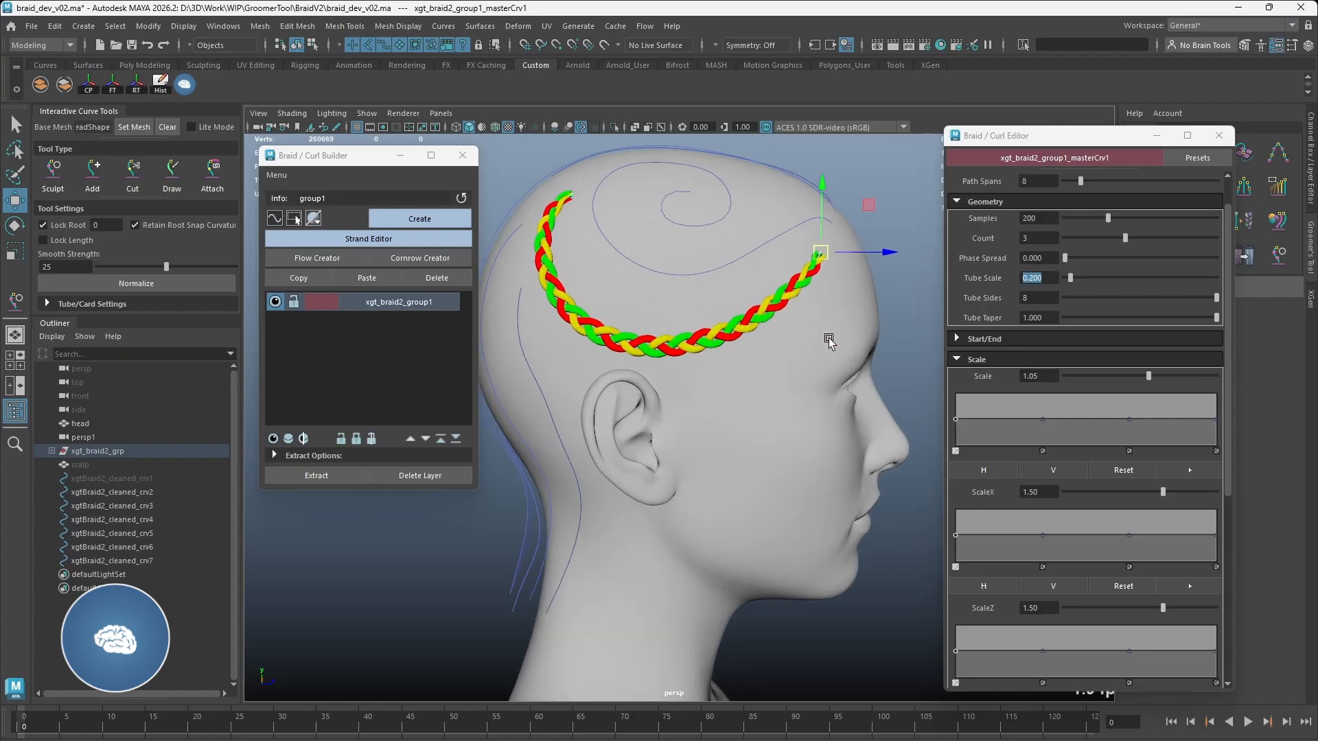
Examine how the braid sits against the scalp from behind and from the side
{"action": "mouse_move", "coordinate": [829, 341]}
{"action": "left_mouse_down", "text": "alt"}
{"action": "mouse_move", "coordinate": [645, 281]}
{"action": "mouse_move", "coordinate": [716, 298]}
{"action": "mouse_move", "coordinate": [762, 271]}
{"action": "left_mouse_up", "text": "alt"}
{"action": "left_click", "coordinate": [732, 278]}
{"action": "left_click", "coordinate": [786, 273]}
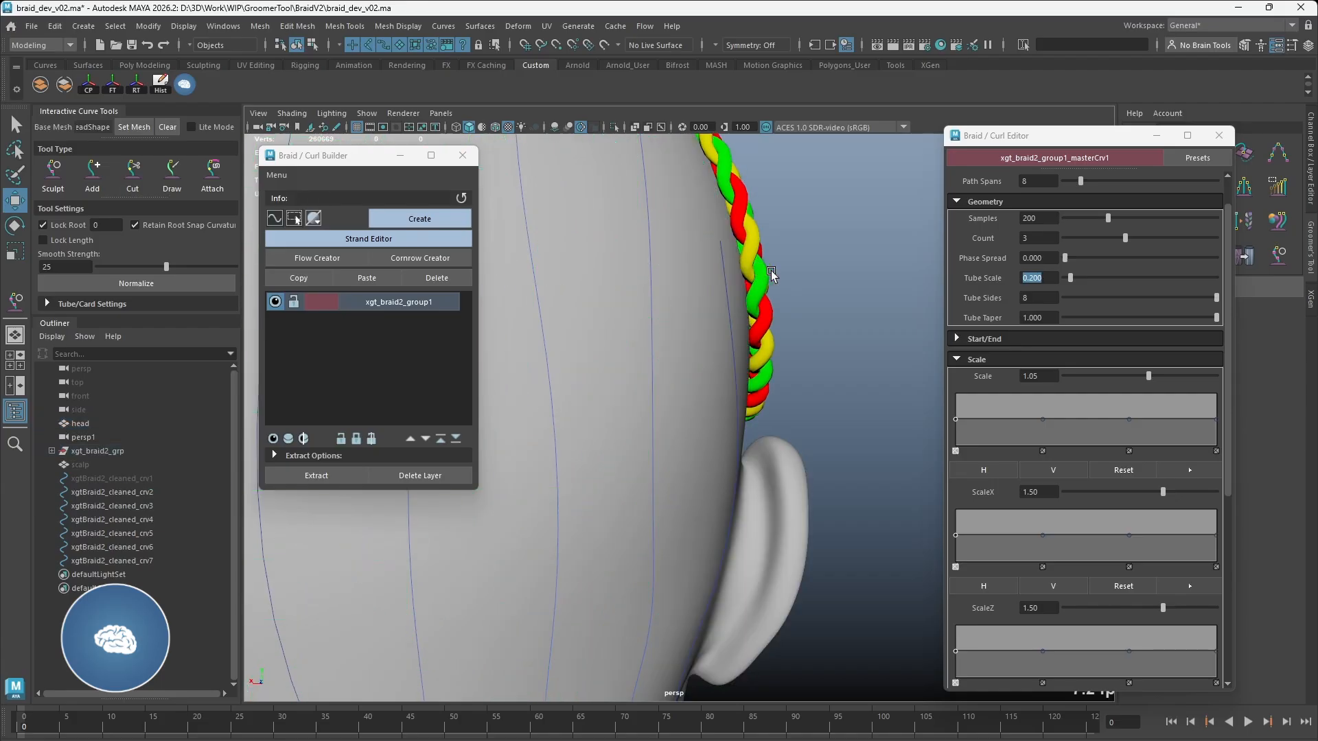
{"action": "right_click_drag", "start_coordinate": [770, 264], "coordinate": [749, 259]}
{"action": "mouse_move", "coordinate": [738, 260]}
{"action": "left_mouse_down", "text": "alt"}
{"action": "mouse_move", "coordinate": [673, 203]}
{"action": "mouse_move", "coordinate": [697, 247]}
{"action": "mouse_move", "coordinate": [577, 265]}
{"action": "left_mouse_up", "text": "alt"}
{"action": "middle_click_drag", "start_coordinate": [577, 264], "coordinate": [748, 315], "text": "alt"}
{"action": "right_click_drag", "start_coordinate": [748, 315], "coordinate": [707, 302], "text": "alt"}
{"action": "key", "text": "w"}
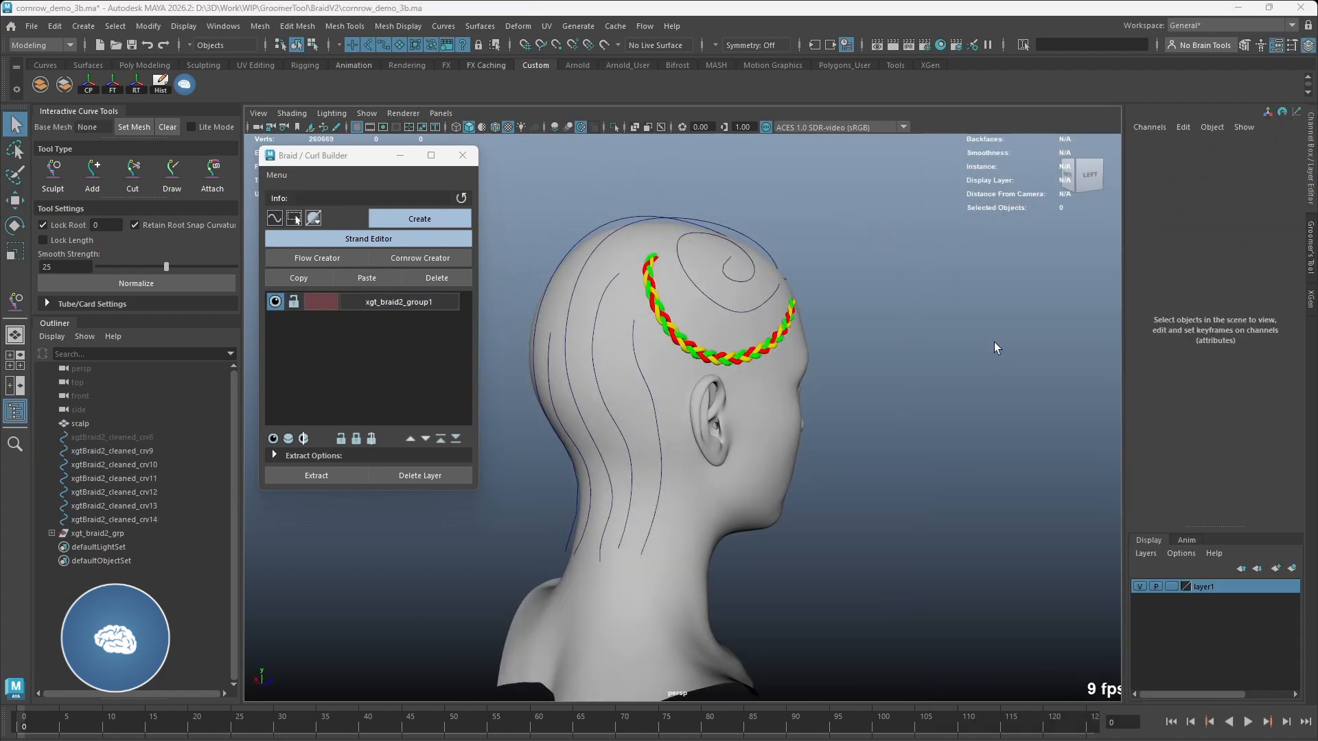
Open the Cornrow Creator for xgt_braid2_group1 and set the scalp as its base mesh
{"action": "left_click", "coordinate": [416, 258]}
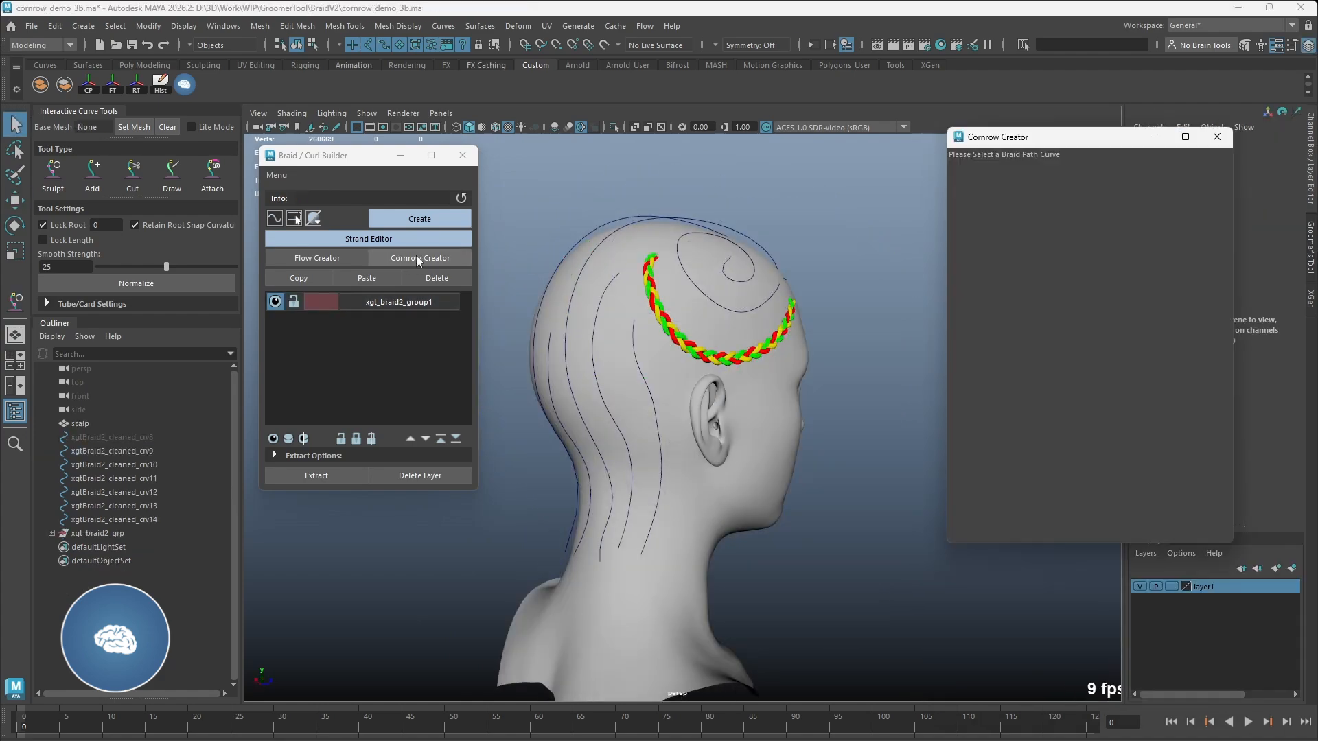
{"action": "left_click", "coordinate": [409, 304]}
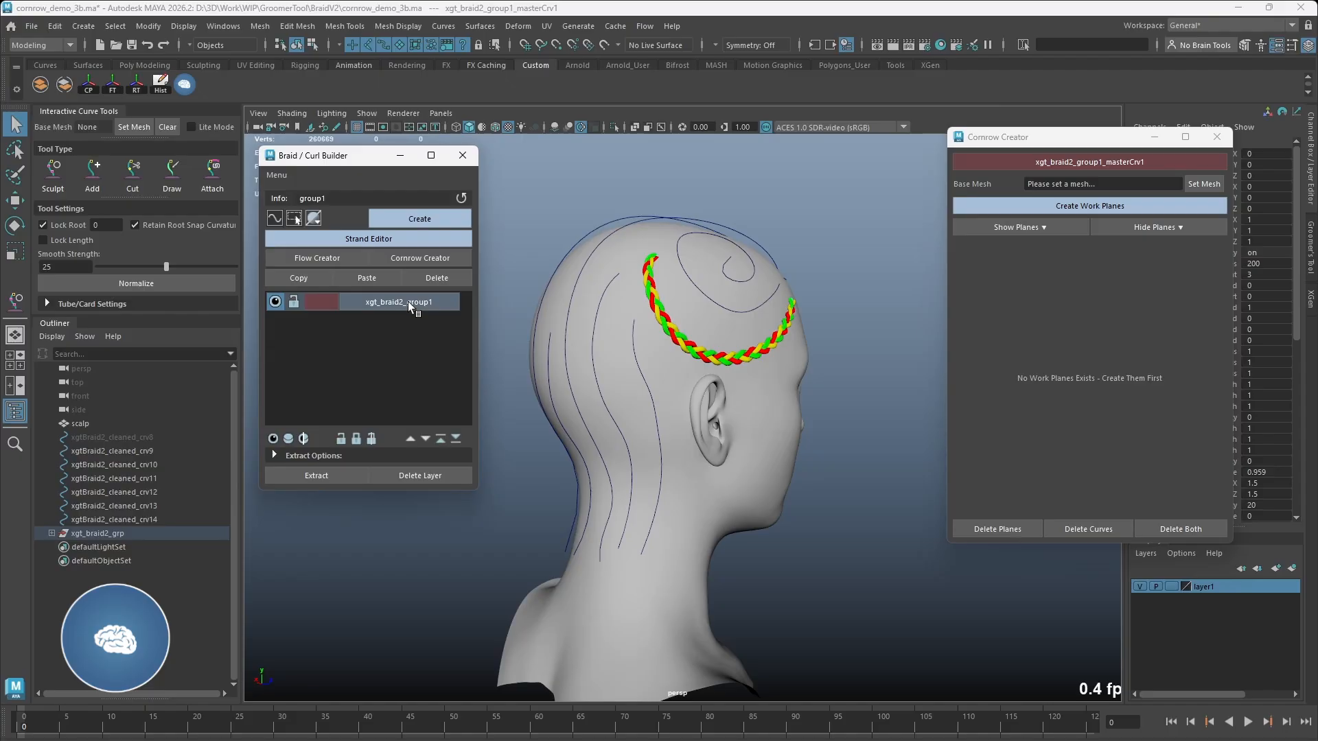
{"action": "left_click", "coordinate": [664, 246]}
{"action": "left_click", "coordinate": [1198, 185]}
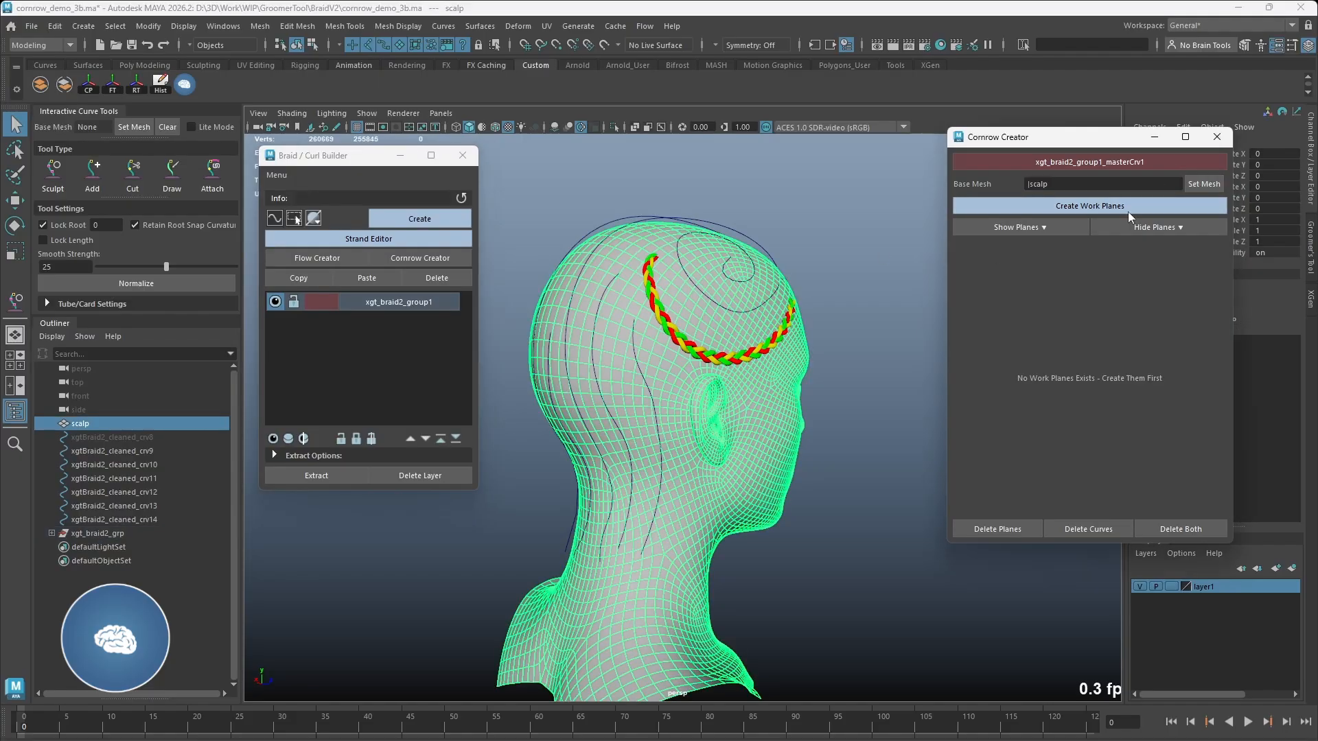
Create the cornrow work planes along the braid and set their Plane Width to about 1.468
{"action": "left_click", "coordinate": [1106, 207]}
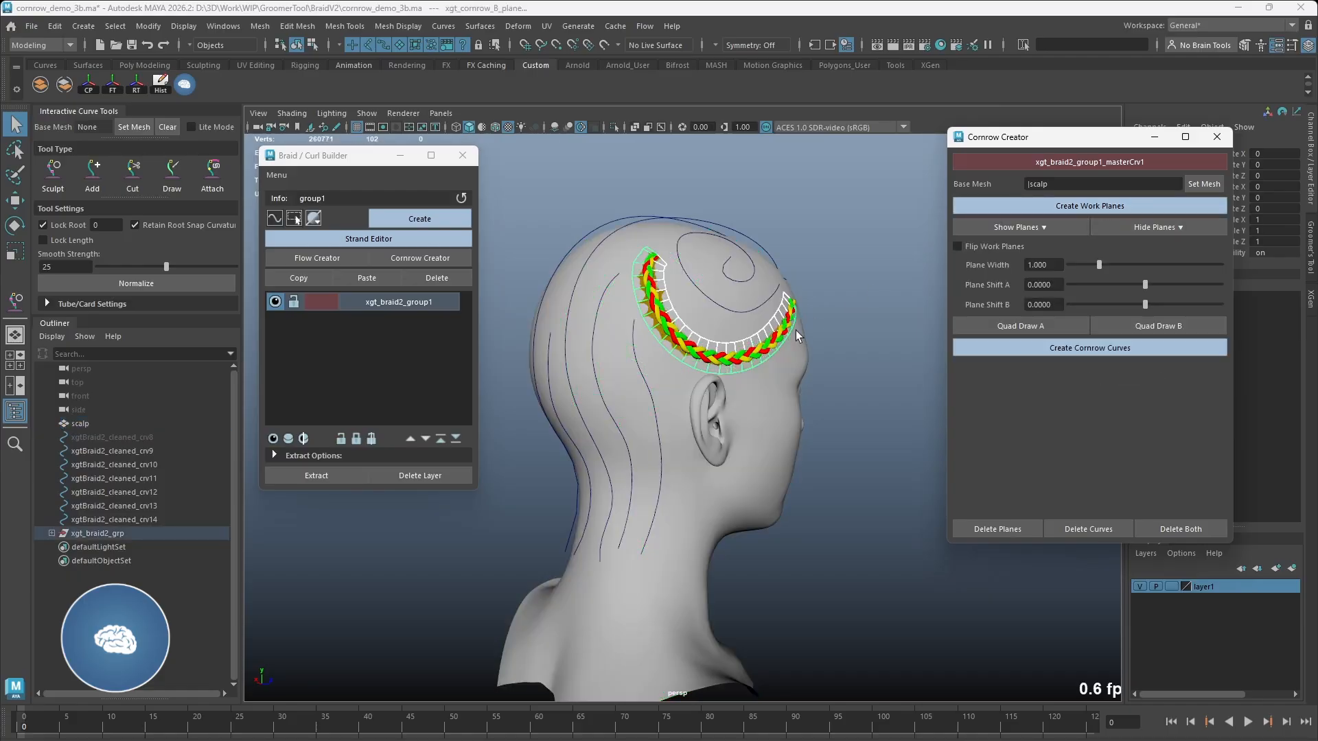
{"action": "left_click_drag", "start_coordinate": [796, 331], "coordinate": [709, 321], "text": "alt"}
{"action": "right_click_drag", "start_coordinate": [709, 321], "coordinate": [830, 337], "text": "alt"}
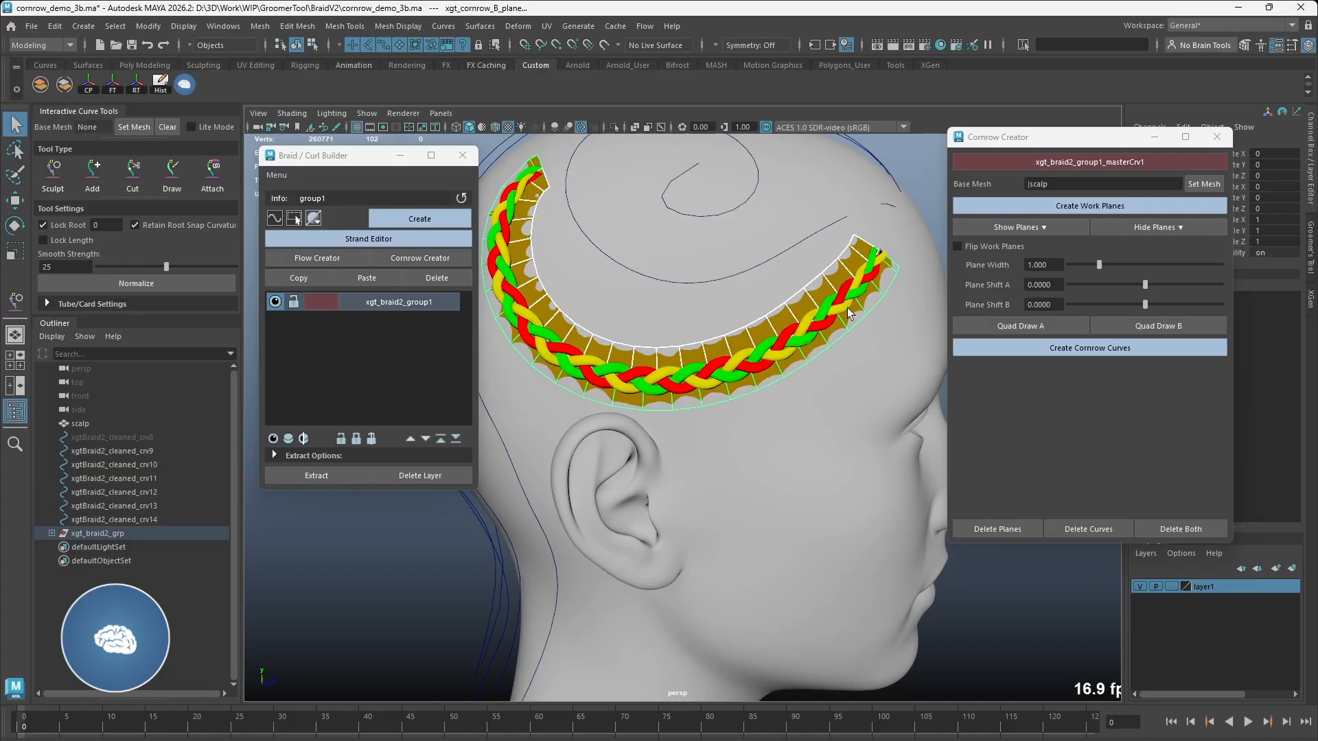
{"action": "mouse_move", "coordinate": [1093, 268]}
{"action": "left_mouse_down"}
{"action": "mouse_move", "coordinate": [1112, 267]}
{"action": "mouse_move", "coordinate": [1078, 266]}
{"action": "mouse_move", "coordinate": [1131, 267]}
{"action": "mouse_move", "coordinate": [1115, 272]}
{"action": "left_mouse_up"}
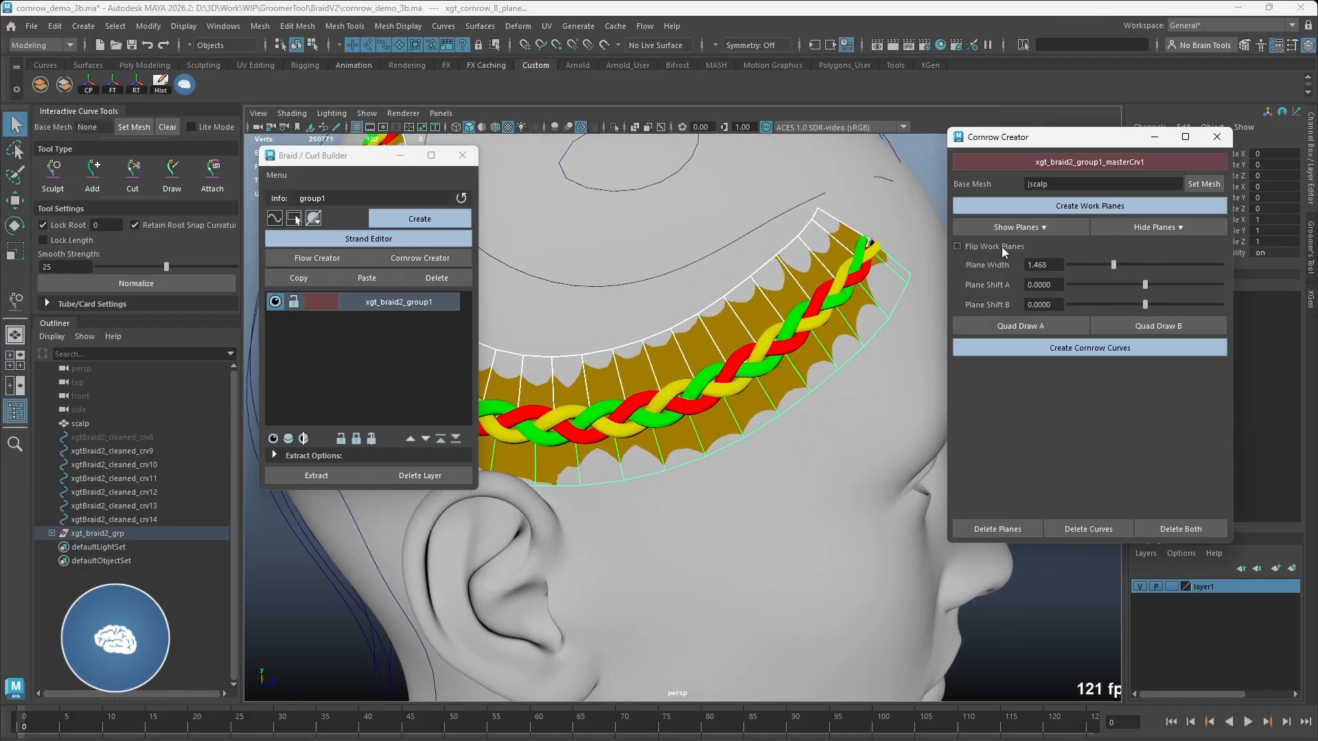
Try flipping the work planes and restore their unflipped orientation
{"action": "left_click", "coordinate": [1002, 247]}
{"action": "left_click", "coordinate": [1002, 247]}
{"action": "left_click", "coordinate": [1002, 247]}
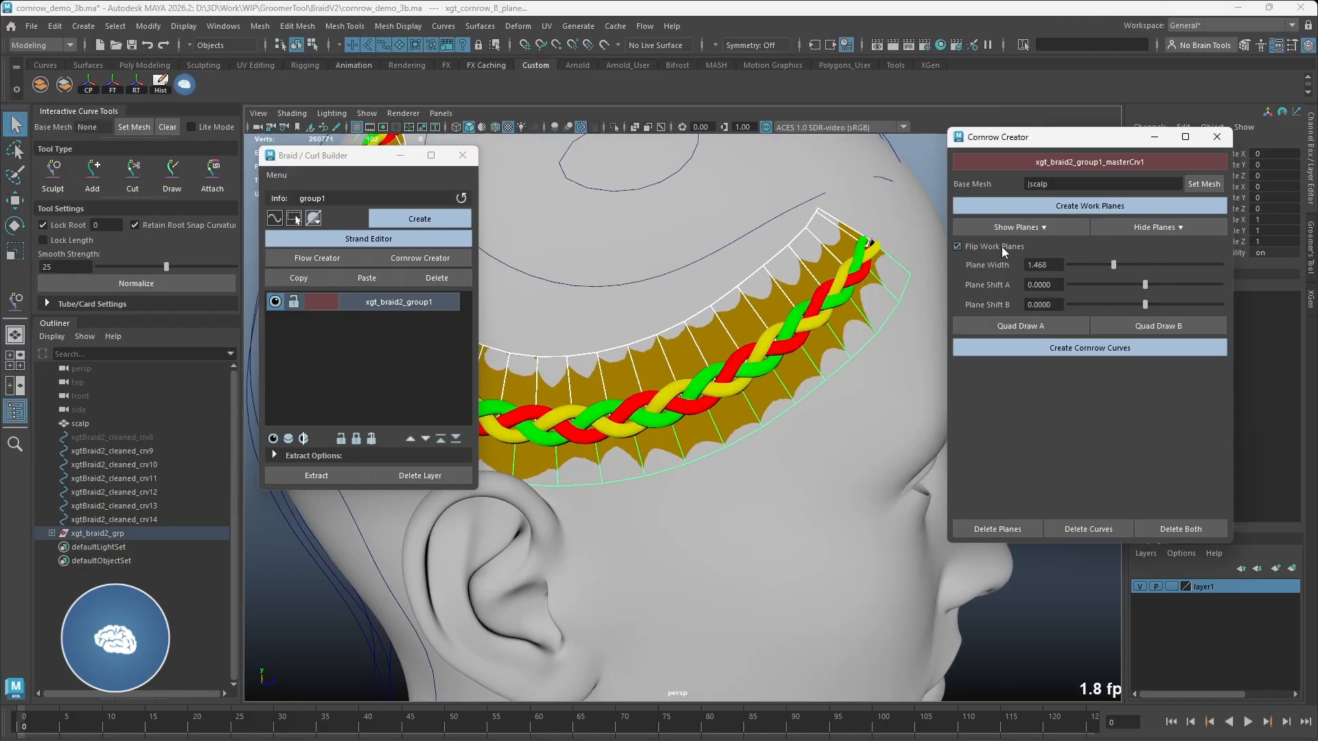
{"action": "left_click", "coordinate": [1002, 245]}
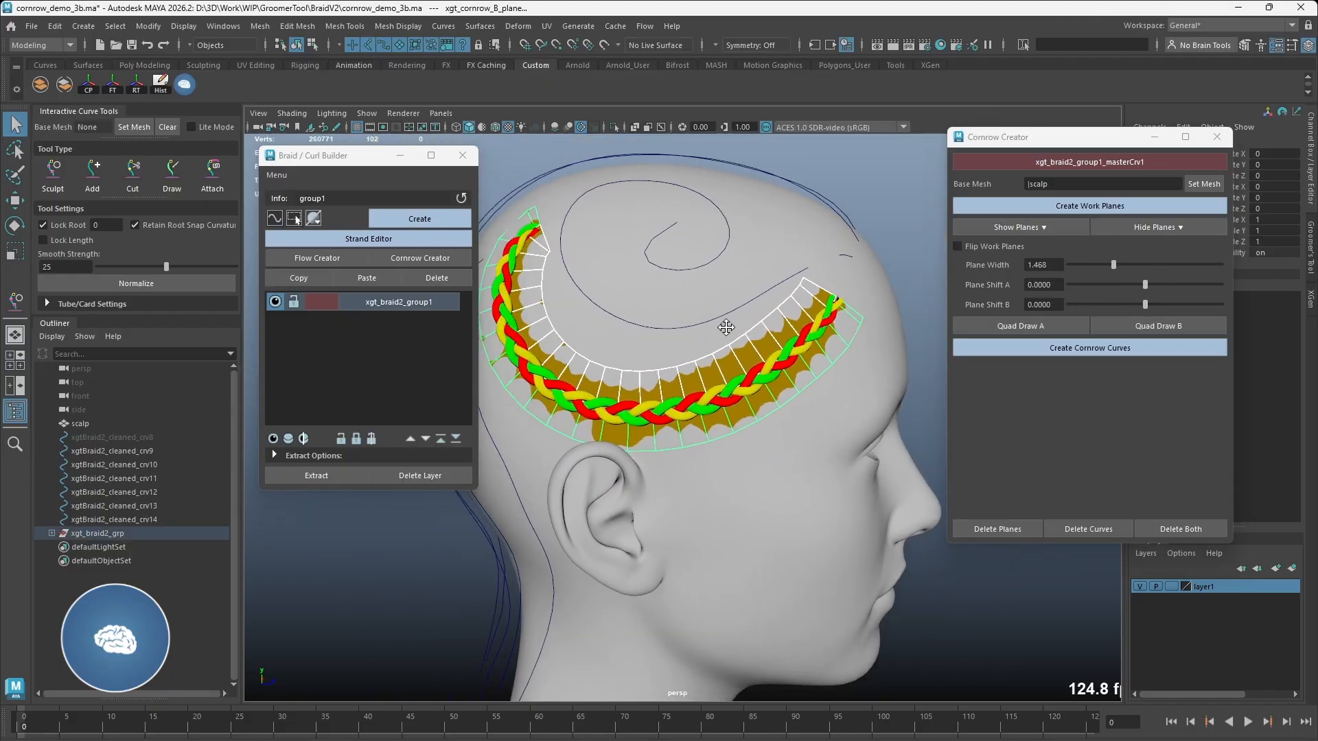
Try shifting work planes A and B, and reset Plane Shift A and Plane Shift B to 0
{"action": "mouse_move", "coordinate": [1145, 284]}
{"action": "left_mouse_down"}
{"action": "mouse_move", "coordinate": [1091, 283]}
{"action": "mouse_move", "coordinate": [1201, 283]}
{"action": "mouse_move", "coordinate": [1108, 306]}
{"action": "mouse_move", "coordinate": [1145, 306]}
{"action": "left_mouse_up"}
{"action": "left_click_drag", "start_coordinate": [1057, 285], "coordinate": [1015, 305]}
{"action": "type", "text": "0"}
{"action": "key", "text": "Return"}
{"action": "type", "text": "0"}
{"action": "key", "text": "Return"}
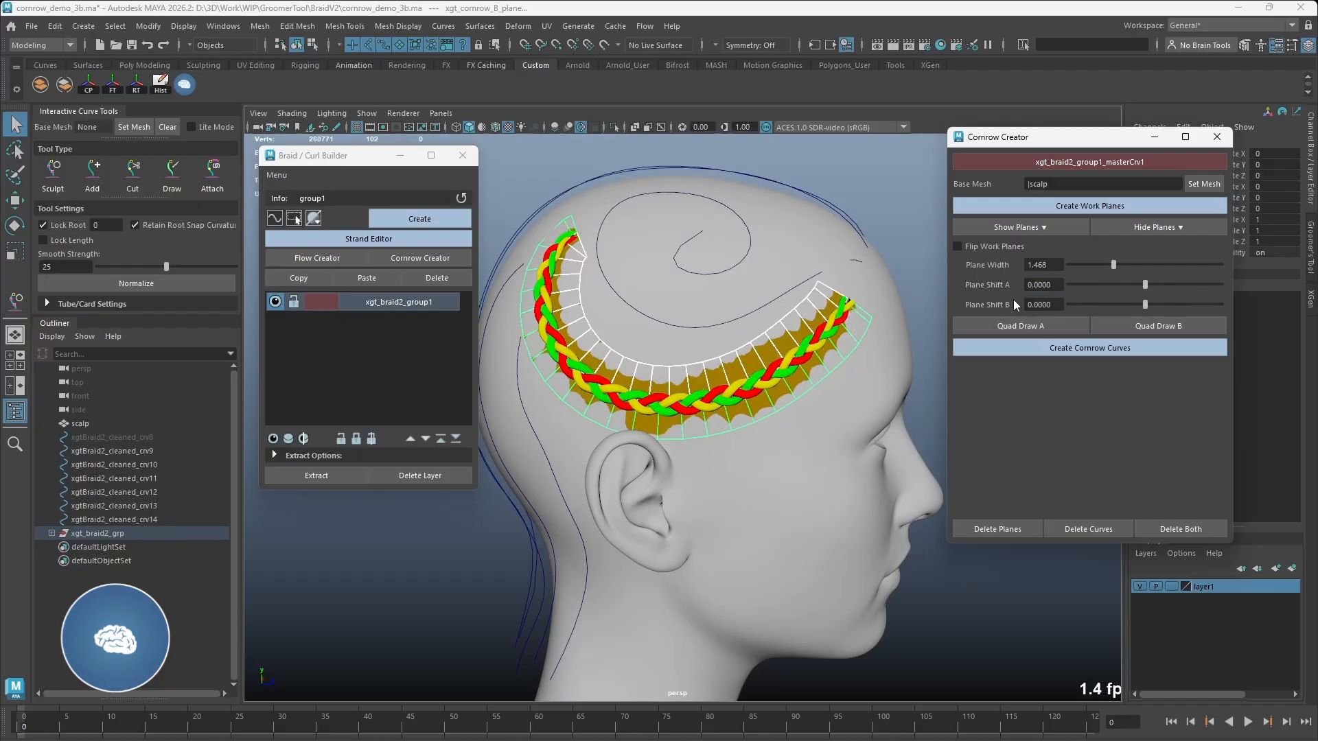
Create the cornrow curves from the work planes and inspect them along the upper side of the braid
{"action": "left_click", "coordinate": [1091, 348]}
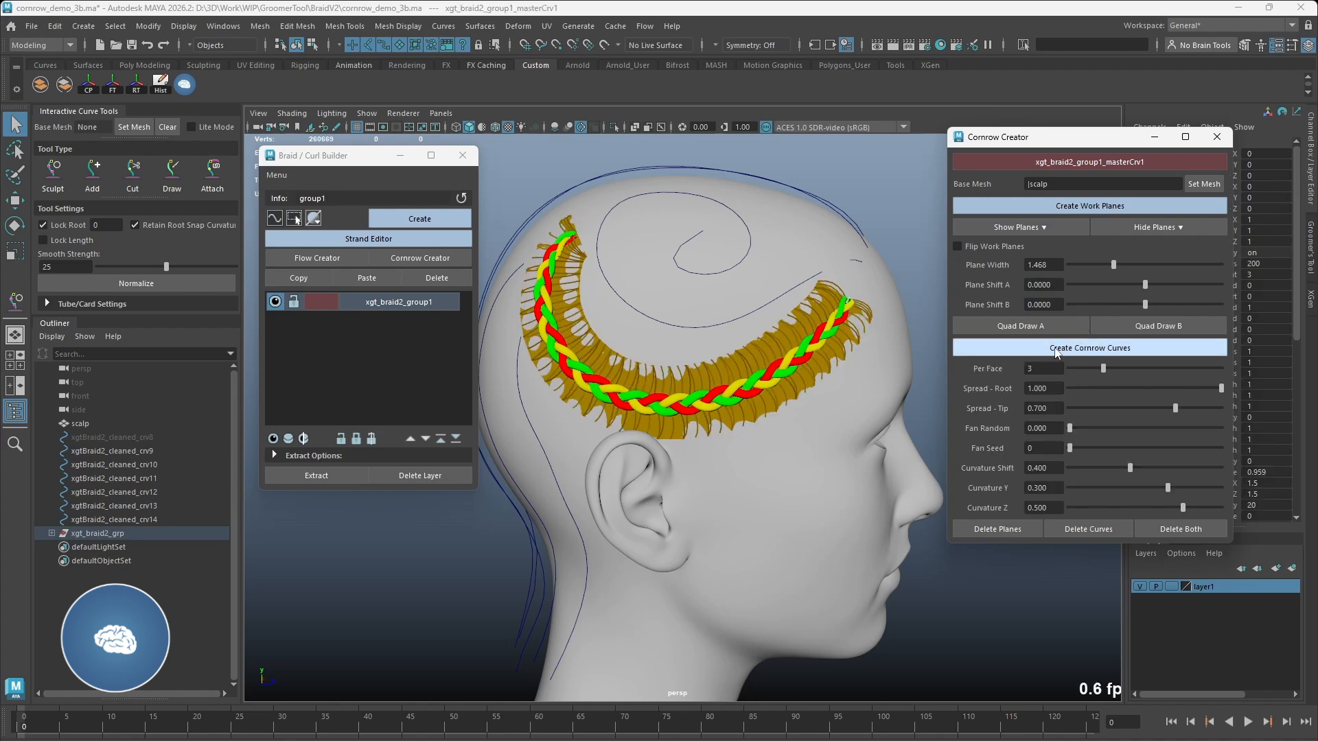
{"action": "left_click", "coordinate": [833, 296]}
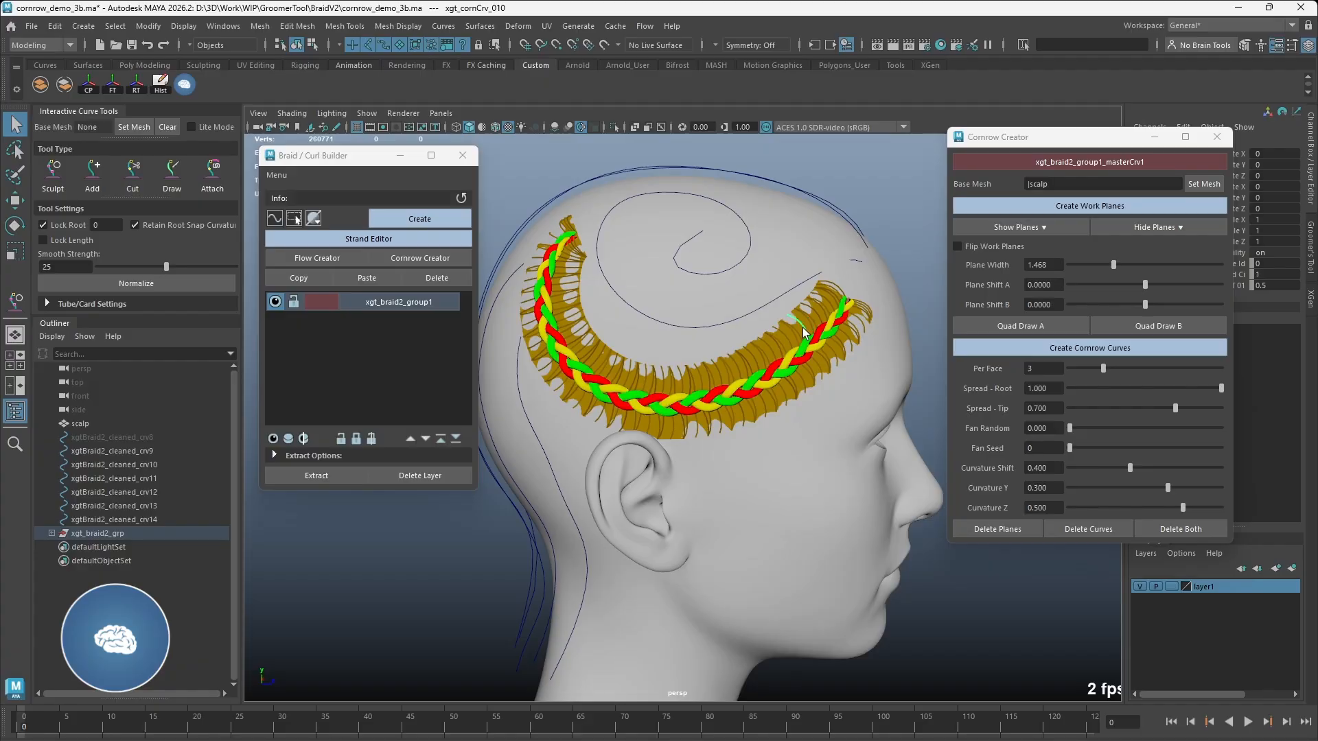
{"action": "scroll", "coordinate": [801, 339], "scroll_direction": "up", "scroll_amount": 5}
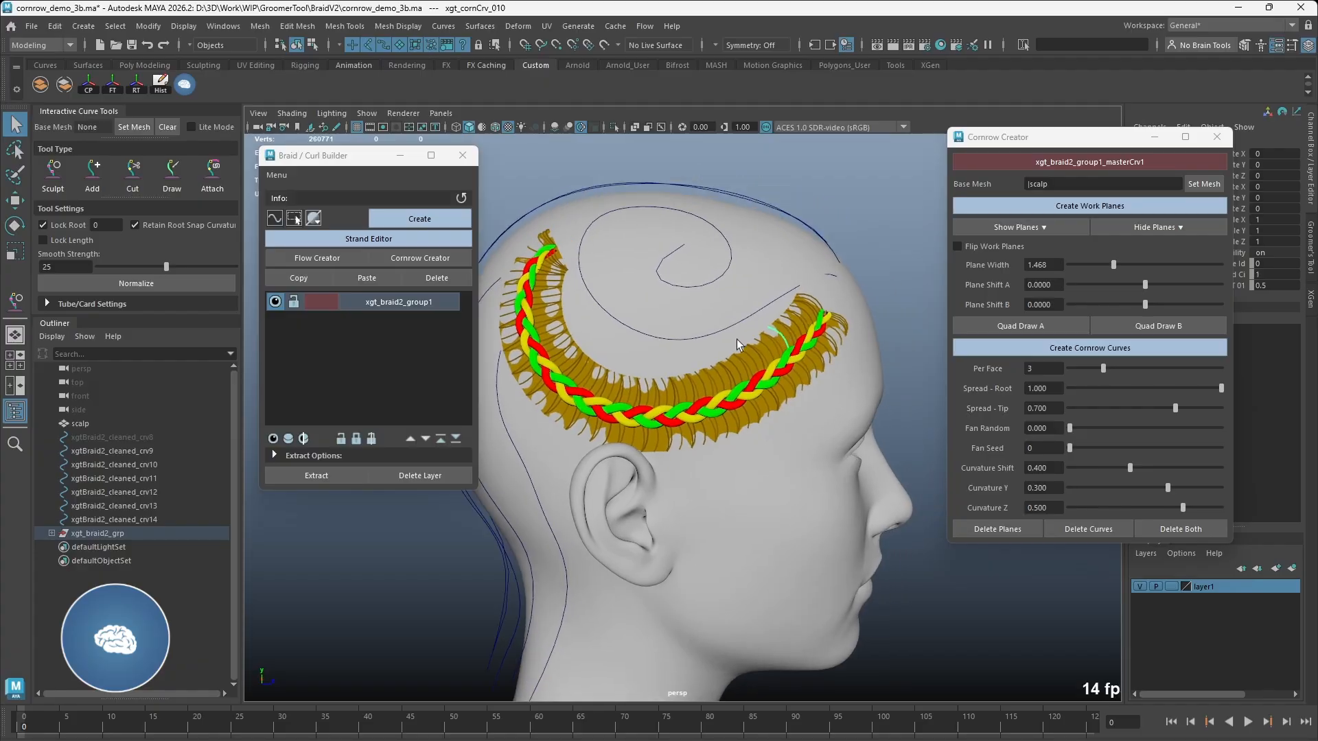
{"action": "left_click_drag", "start_coordinate": [812, 300], "coordinate": [801, 298], "text": "alt"}
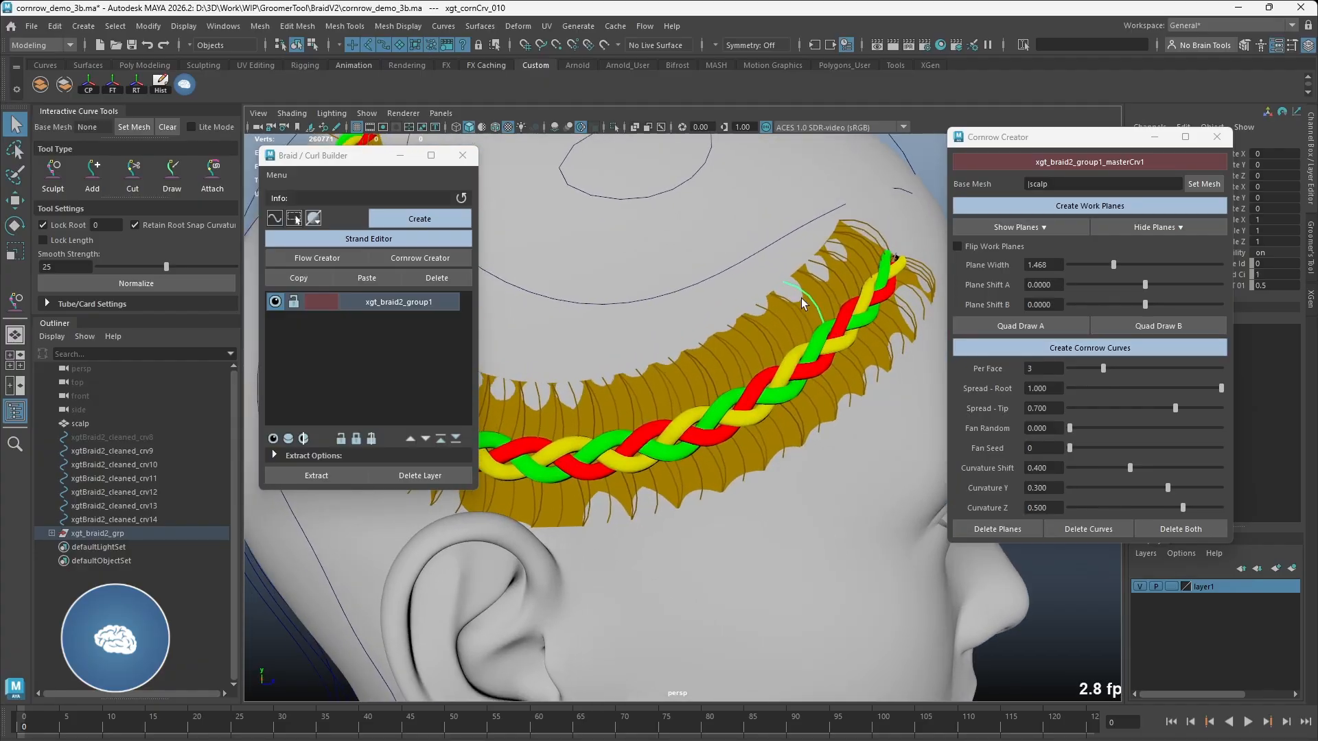
{"action": "left_click", "coordinate": [806, 256]}
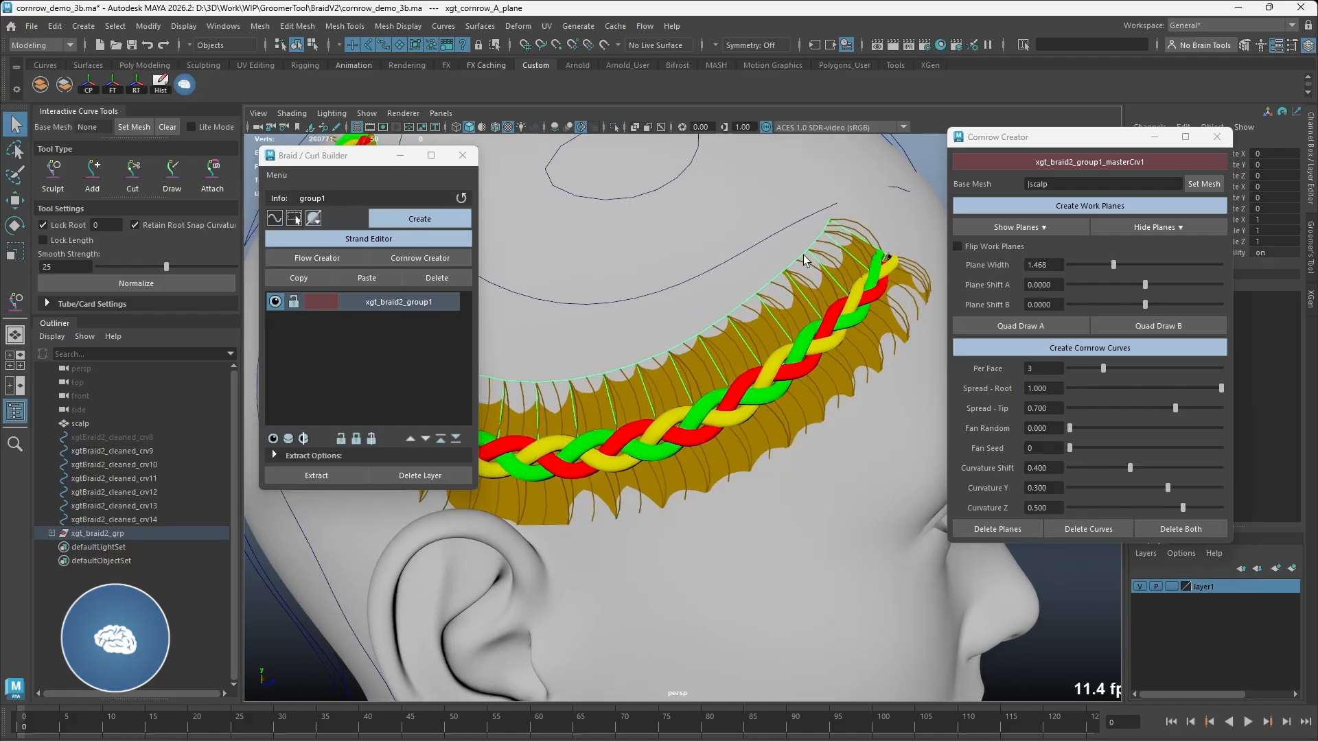
Try a Per Face count of 1 for the cornrow curves and restore it to 3
{"action": "left_click_drag", "start_coordinate": [1044, 371], "coordinate": [1017, 369]}
{"action": "key", "text": "Return"}
{"action": "left_click", "coordinate": [815, 273]}
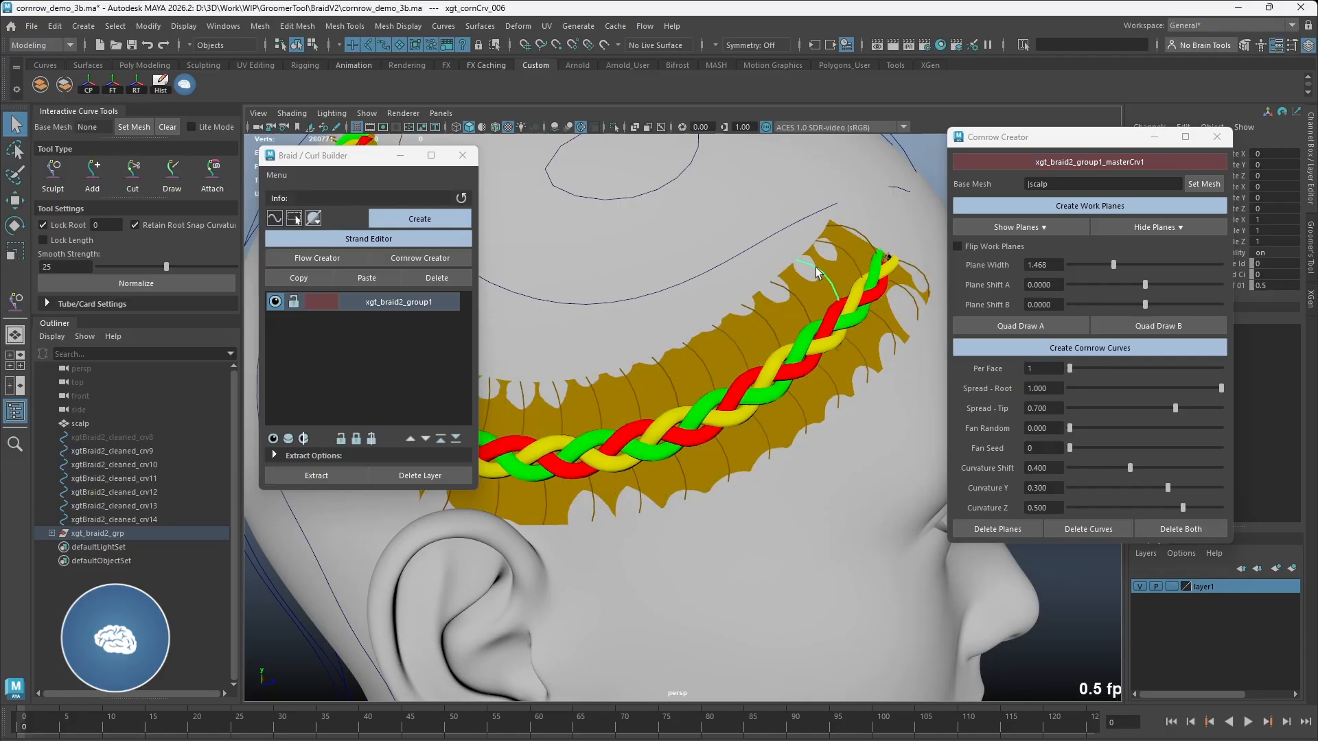
{"action": "left_click", "coordinate": [781, 299]}
{"action": "left_click", "coordinate": [1007, 369]}
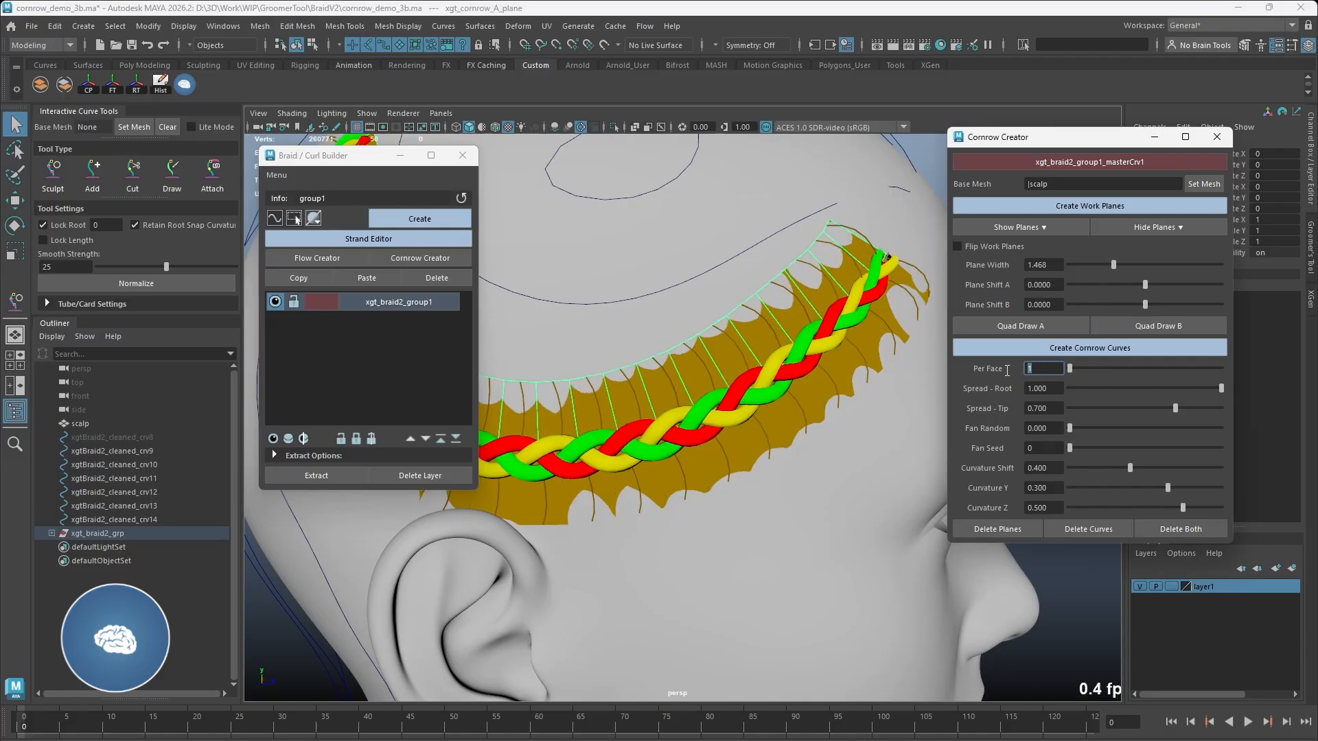
{"action": "key", "text": "Return"}
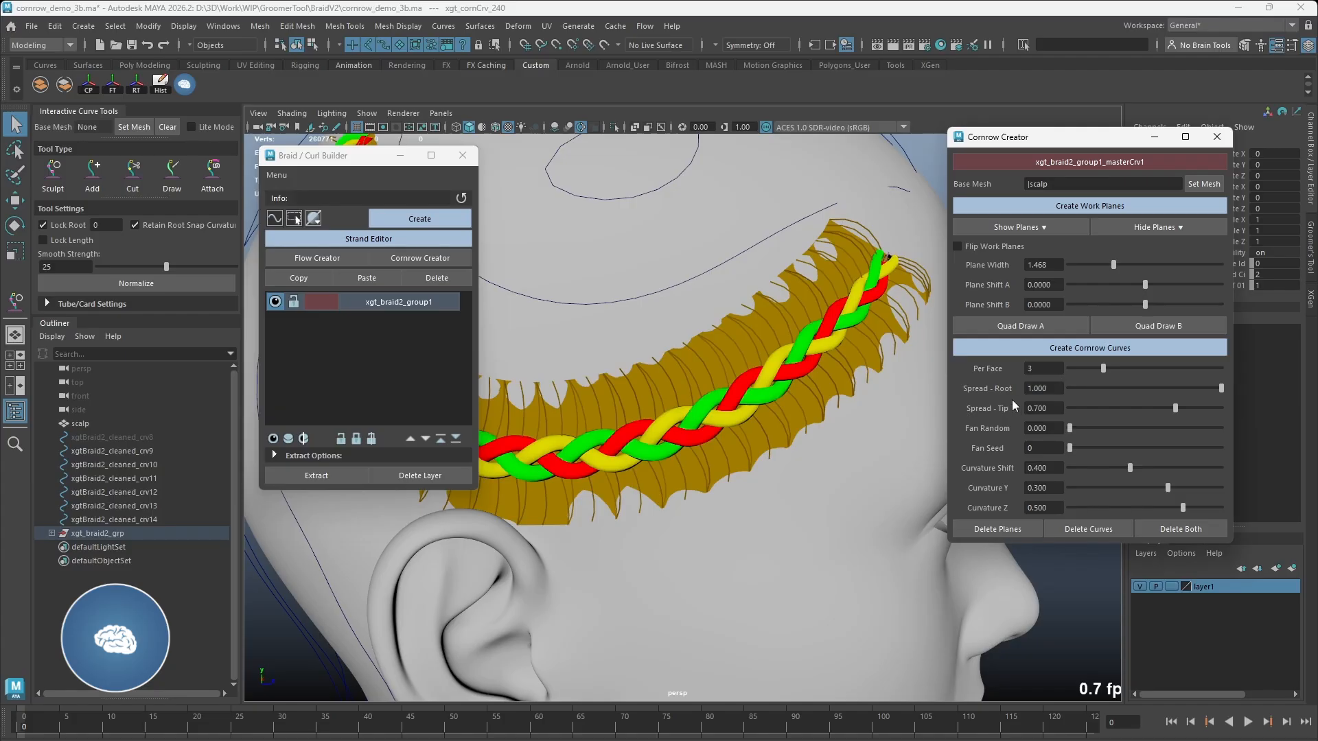
Hide the cornrow work planes on both sides of the braid
{"action": "left_click", "coordinate": [831, 228]}
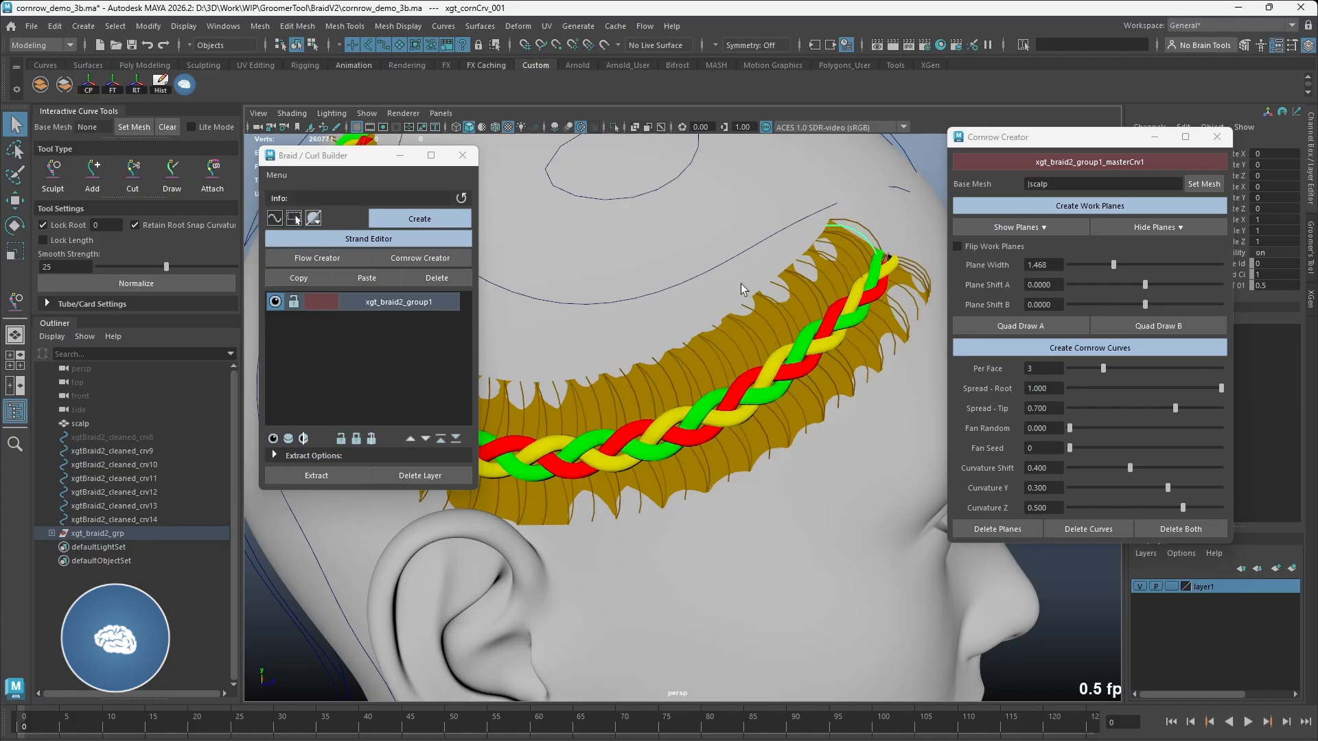
{"action": "left_click", "coordinate": [791, 278]}
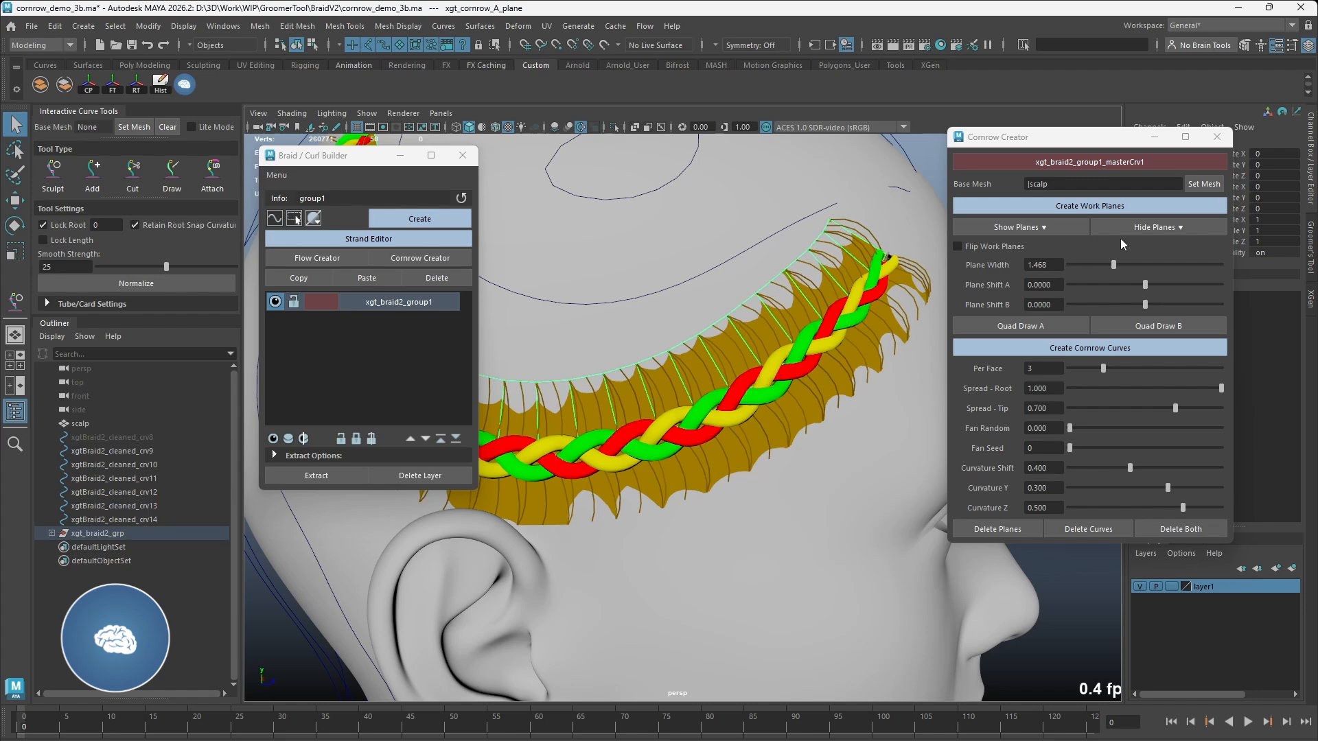
{"action": "left_click", "coordinate": [1152, 227]}
{"action": "left_click", "coordinate": [1192, 236]}
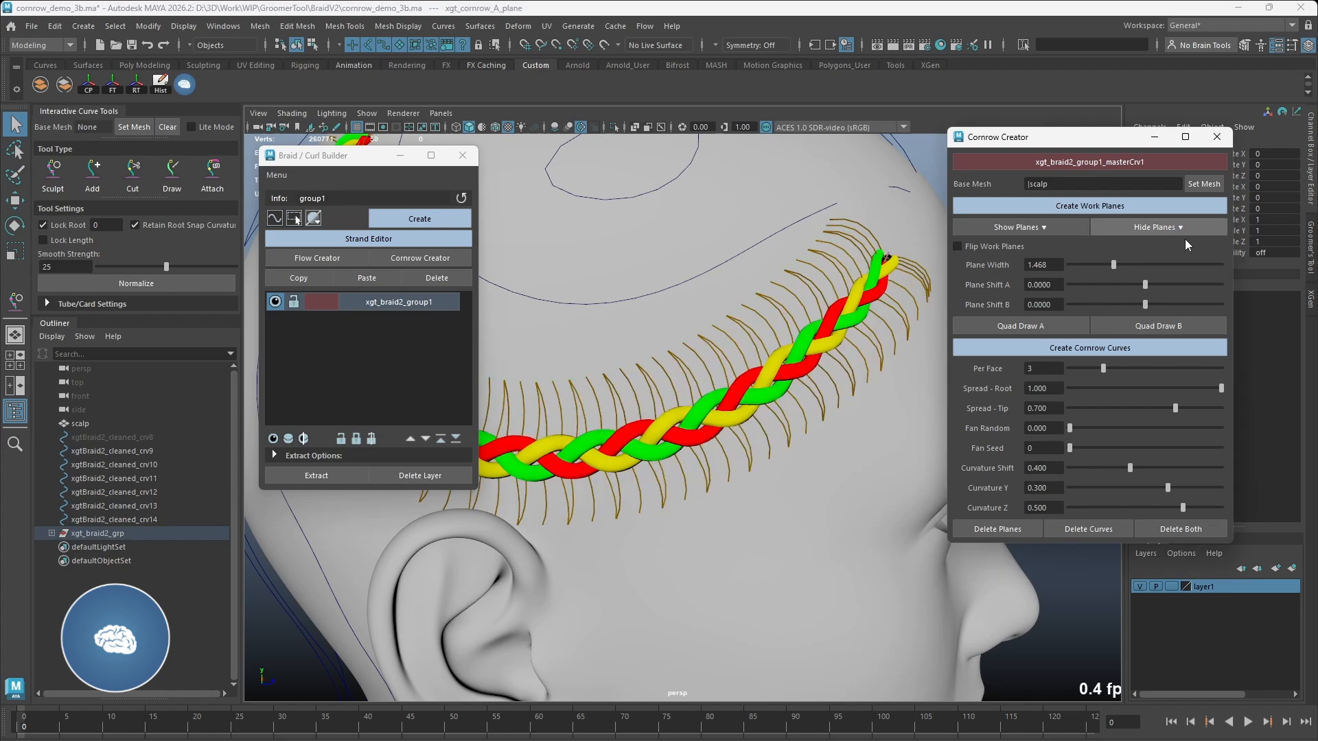
Set Spread - Root to about 0.676, Spread - Tip to about 0.352, Fan Random to about 0.484 and Fan Seed to about 338
{"action": "left_click_drag", "start_coordinate": [1216, 388], "coordinate": [1138, 428]}
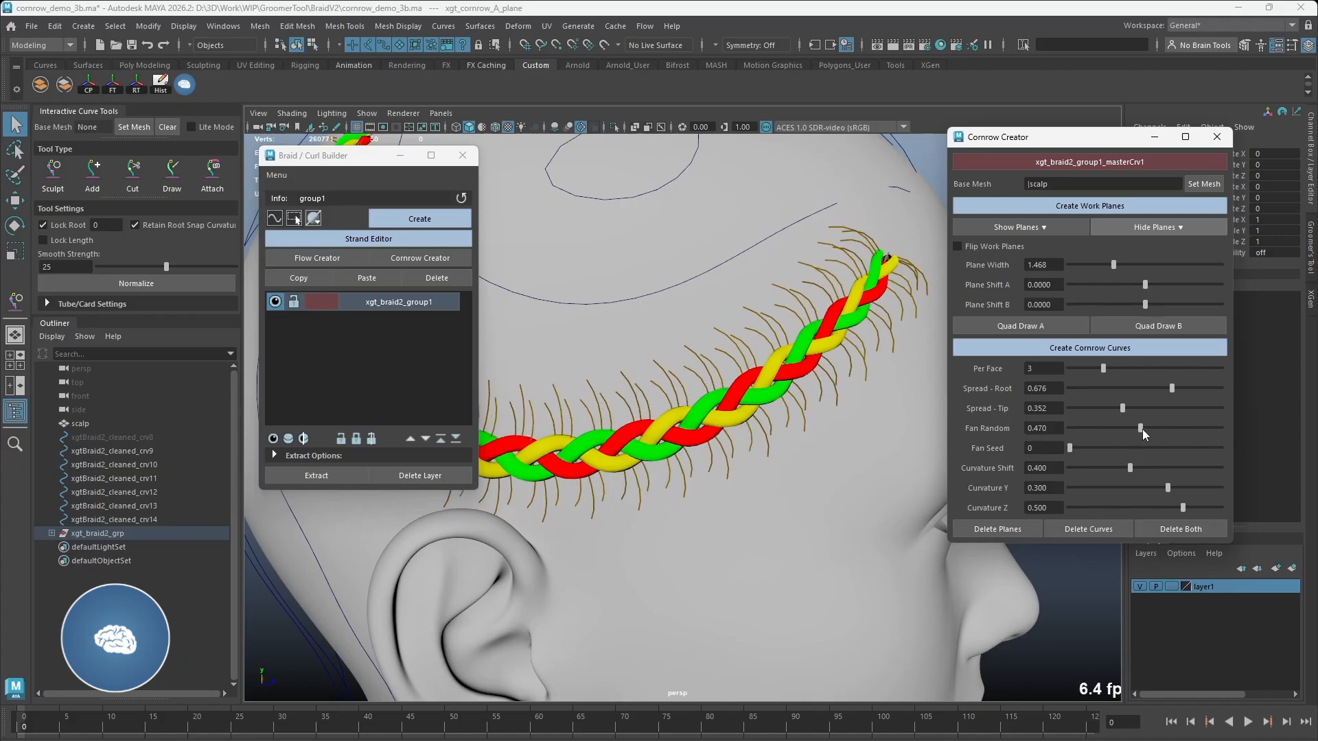
{"action": "left_click_drag", "start_coordinate": [1094, 443], "coordinate": [1121, 443]}
Set Per Face to 6, Fan Random to about 0.813 and Fan Seed to about 383, and return Per Face to 3
{"action": "left_click_drag", "start_coordinate": [1041, 369], "coordinate": [977, 366]}
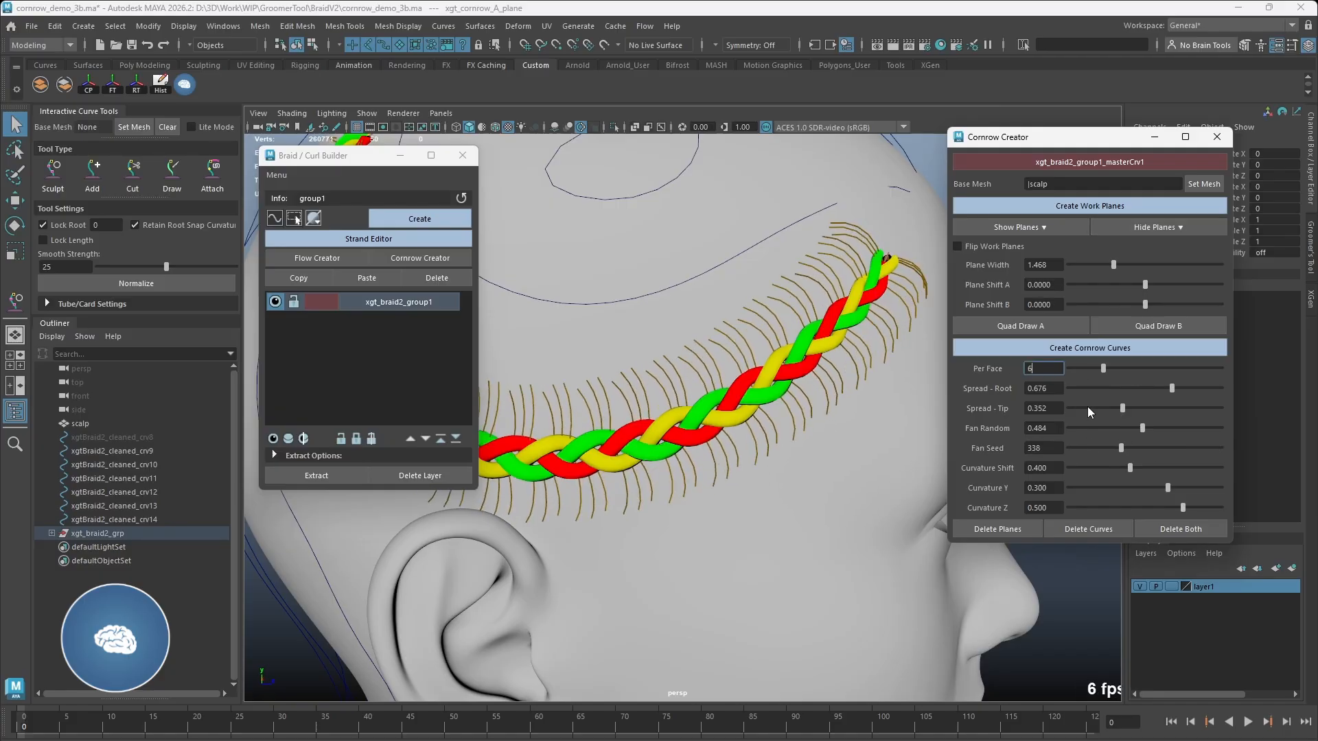
{"action": "type", "text": "6"}
{"action": "key", "text": "Return"}
{"action": "left_click_drag", "start_coordinate": [1144, 429], "coordinate": [1192, 430]}
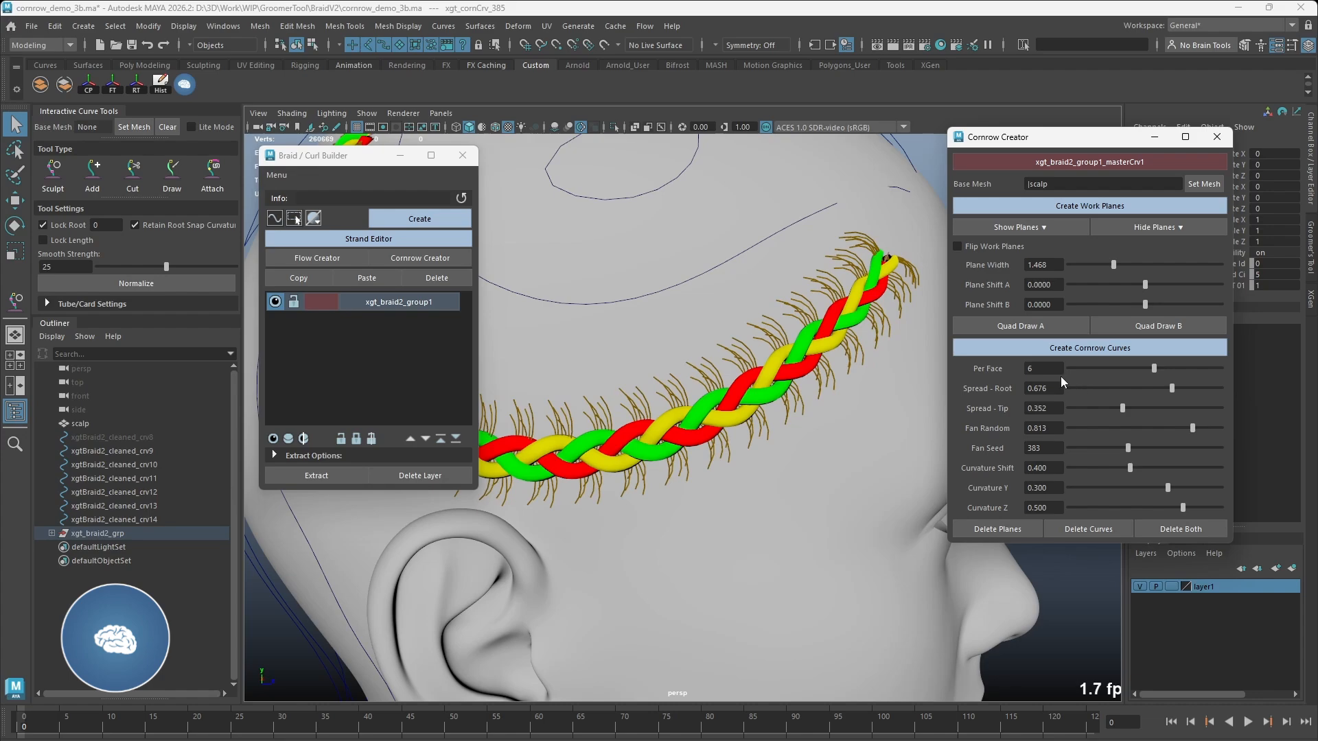
{"action": "key", "text": "Return"}
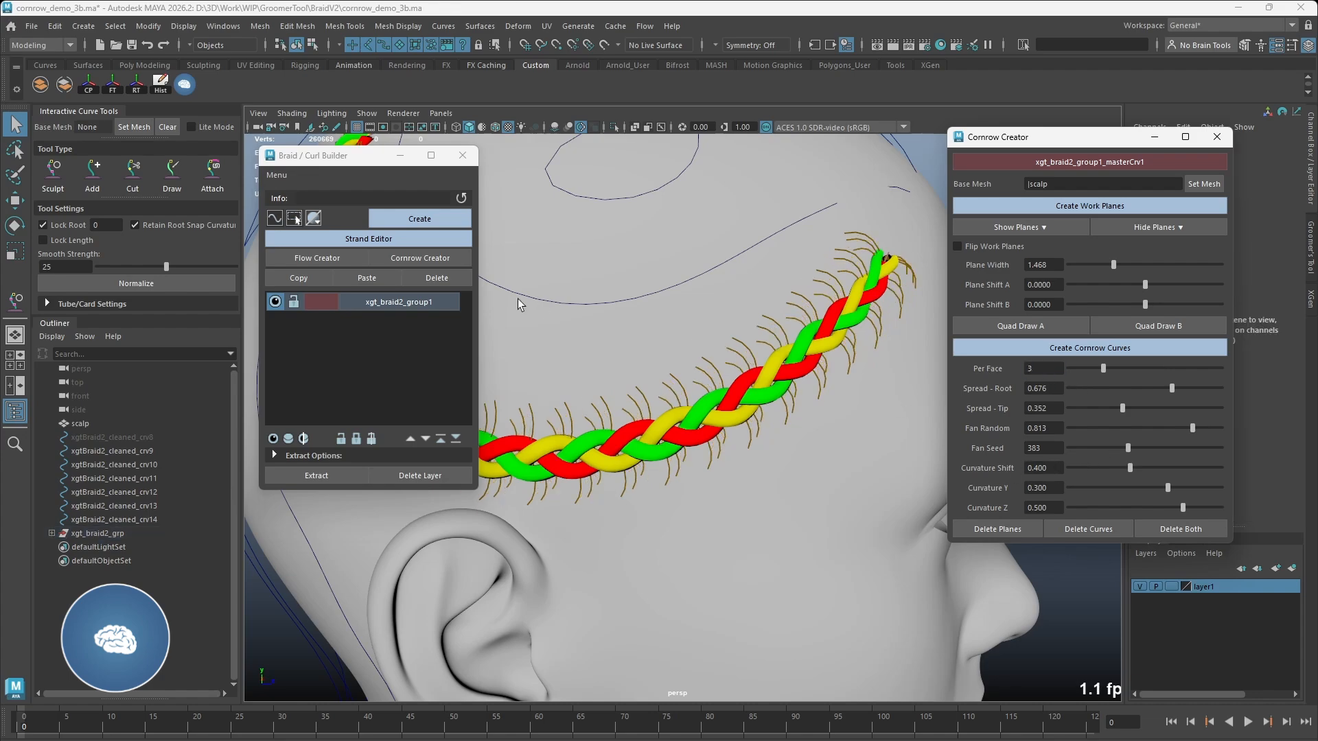
Select xgt_braid2_group1 and hide its braid geometry so that only the path curve is displayed
{"action": "left_click", "coordinate": [405, 301]}
{"action": "left_click", "coordinate": [281, 220]}
{"action": "left_click", "coordinate": [332, 283]}
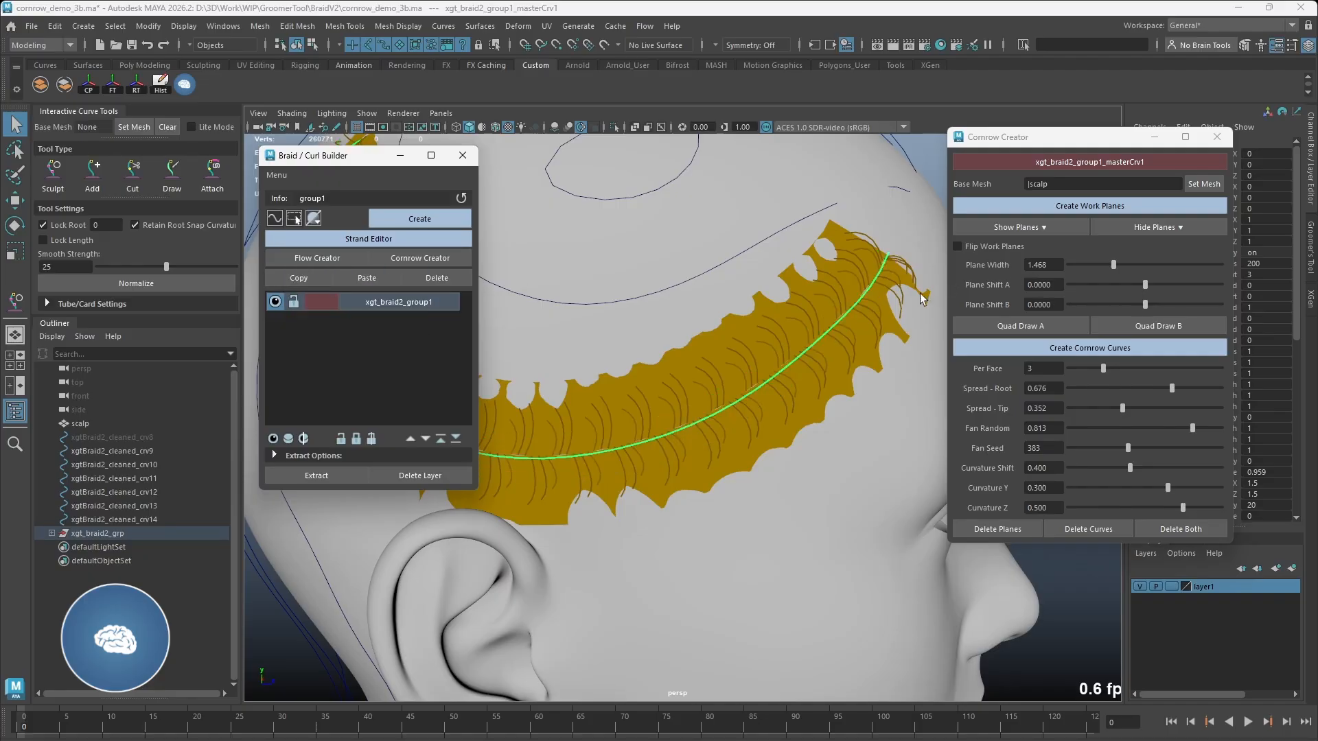
Hide both cornrow work planes so only the cornrow curves and the braid path are displayed
{"action": "left_click", "coordinate": [1153, 226]}
{"action": "left_click", "coordinate": [1181, 233]}
{"action": "left_click_drag", "start_coordinate": [731, 376], "coordinate": [808, 368], "text": "alt"}
{"action": "right_click_drag", "start_coordinate": [808, 367], "coordinate": [892, 368], "text": "alt"}
{"action": "left_click_drag", "start_coordinate": [892, 368], "coordinate": [839, 371], "text": "alt"}
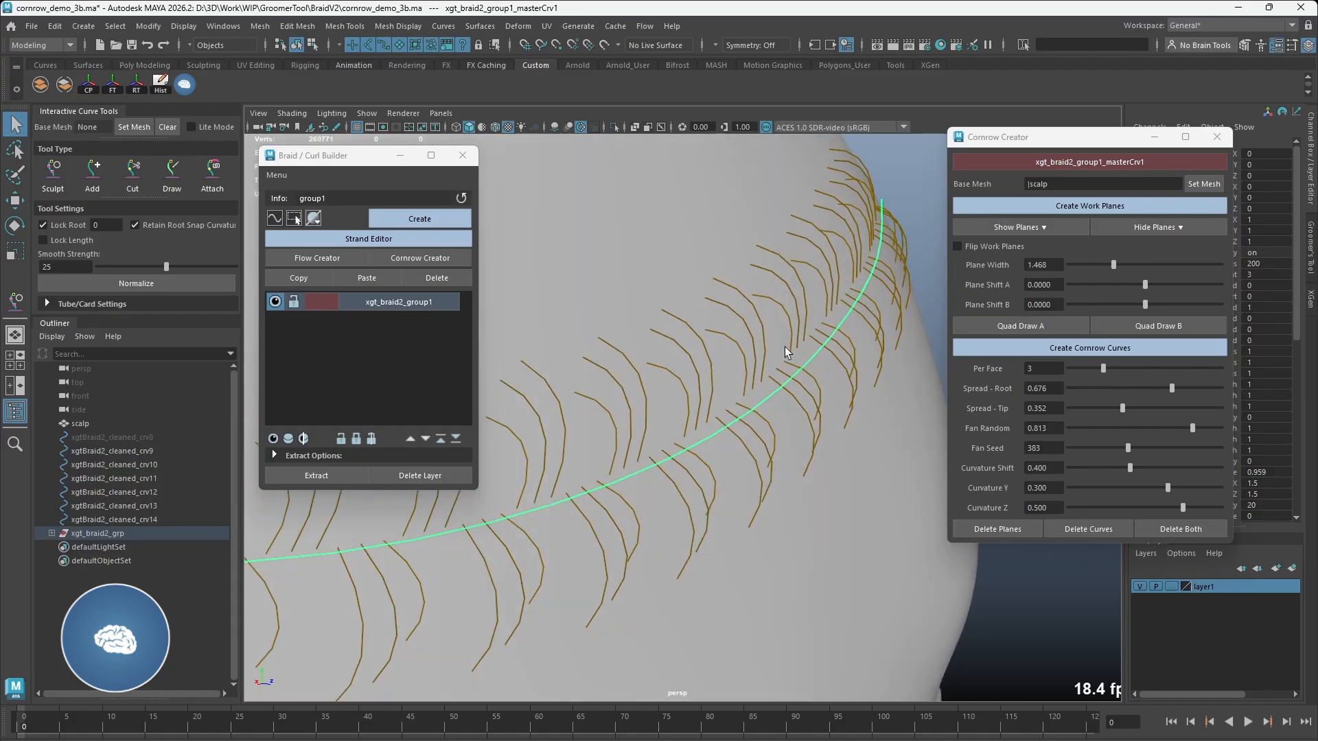
Set the cornrow curves' Curvature Shift to about 0.365, Curvature Y to about 0.196 and Curvature Z to about 0.050
{"action": "left_click", "coordinate": [769, 276]}
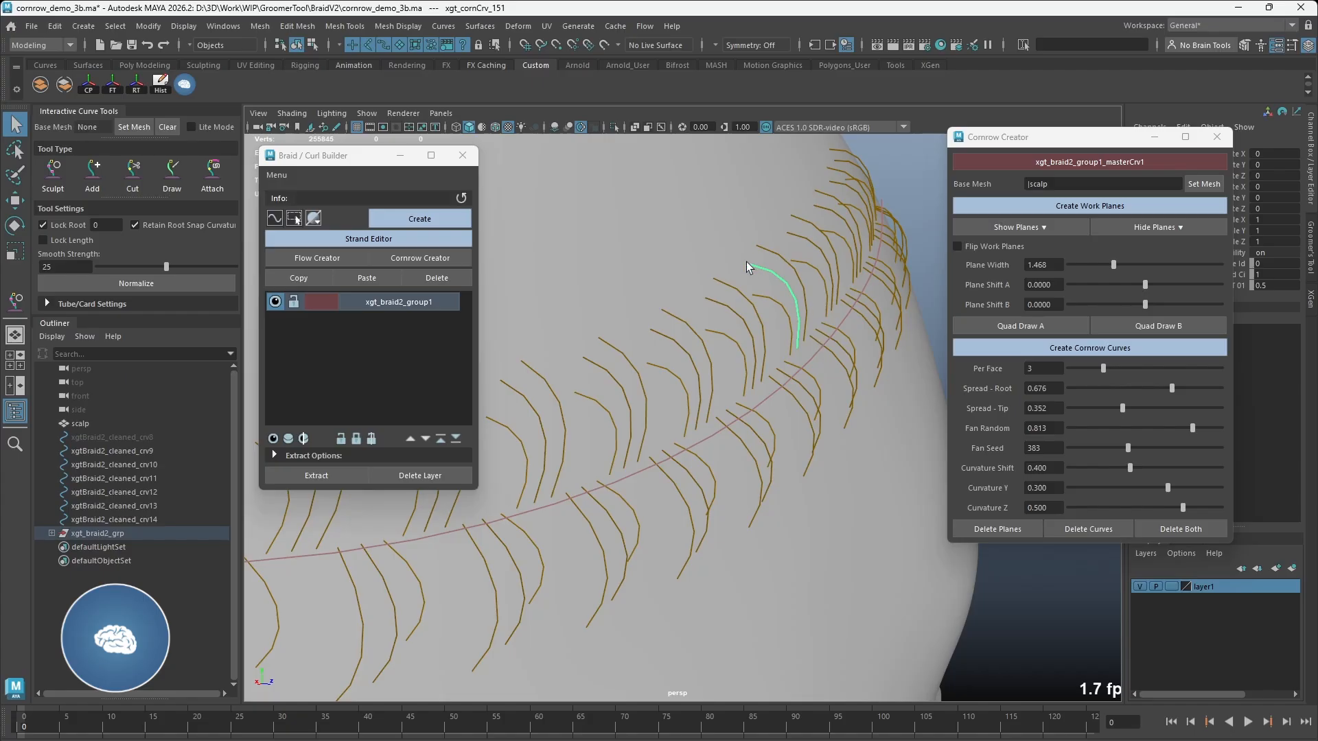
{"action": "mouse_move", "coordinate": [1129, 468]}
{"action": "left_mouse_down"}
{"action": "mouse_move", "coordinate": [1090, 467]}
{"action": "mouse_move", "coordinate": [1219, 478]}
{"action": "mouse_move", "coordinate": [1101, 468]}
{"action": "mouse_move", "coordinate": [1116, 469]}
{"action": "left_mouse_up"}
{"action": "left_click_drag", "start_coordinate": [752, 335], "coordinate": [829, 352], "text": "alt"}
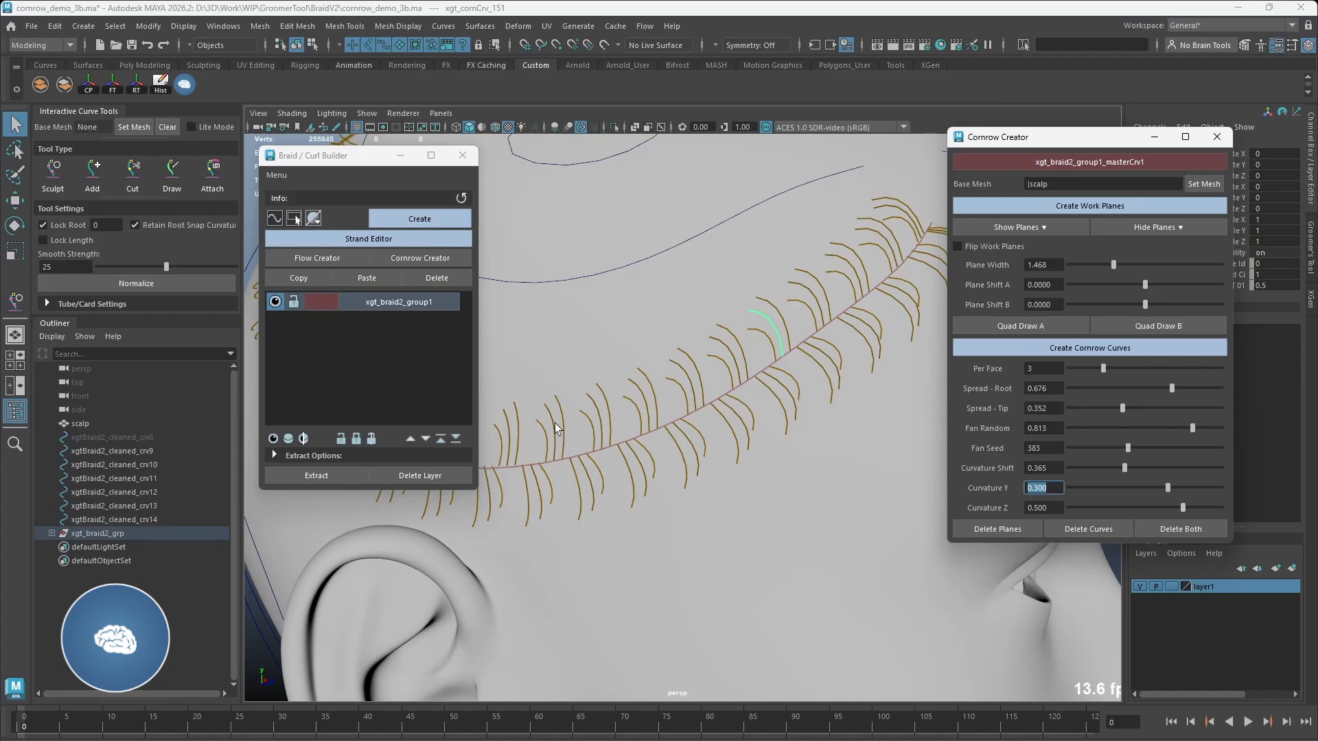
{"action": "mouse_move", "coordinate": [1159, 488]}
{"action": "left_mouse_down"}
{"action": "mouse_move", "coordinate": [1185, 488]}
{"action": "mouse_move", "coordinate": [1097, 487]}
{"action": "mouse_move", "coordinate": [1159, 488]}
{"action": "left_mouse_up"}
{"action": "key", "text": "Tab"}
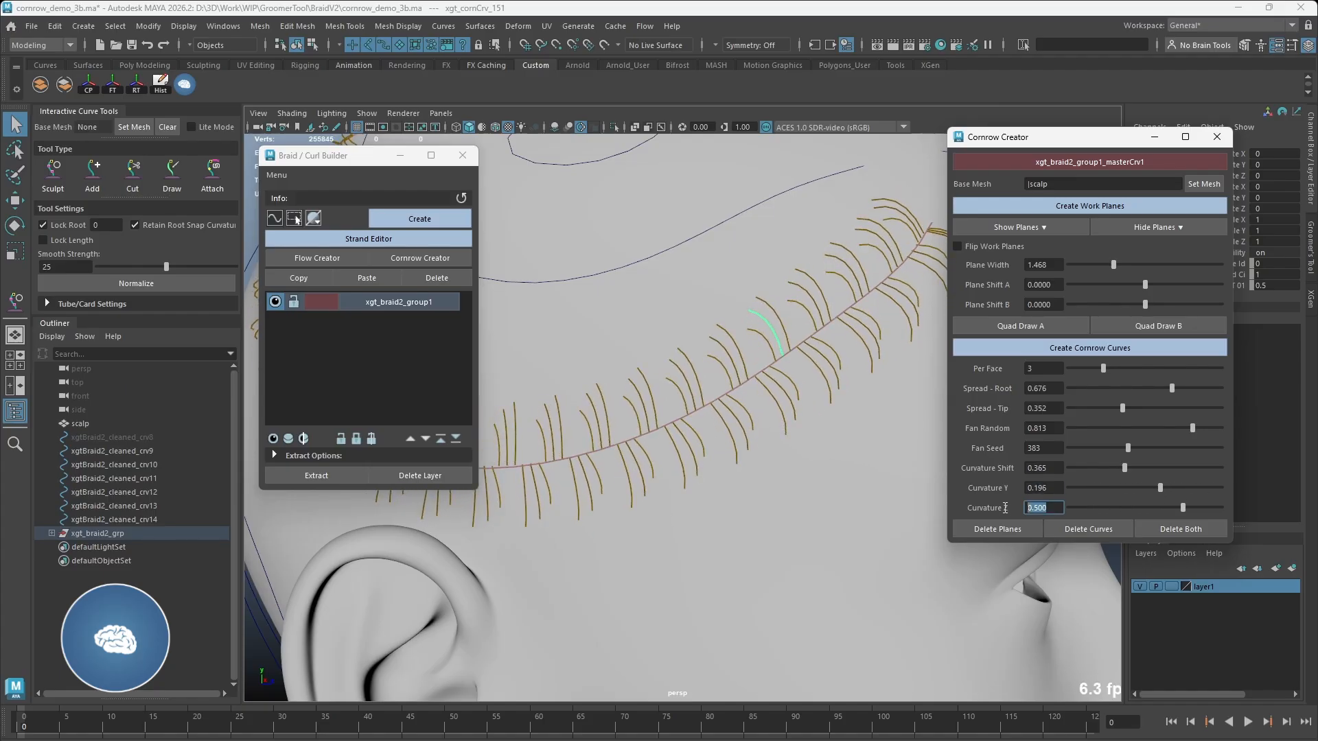
{"action": "left_click_drag", "start_coordinate": [928, 420], "coordinate": [775, 336], "text": "alt"}
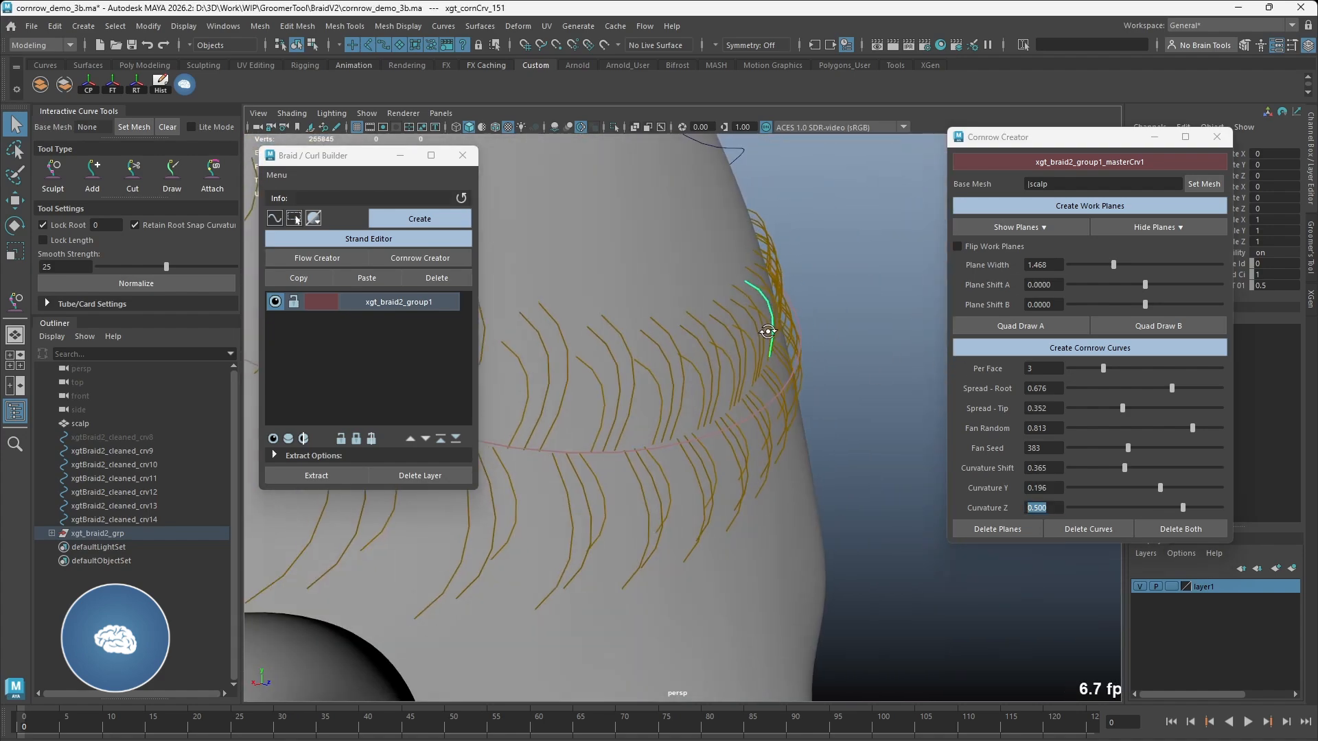
{"action": "left_click_drag", "start_coordinate": [1184, 508], "coordinate": [1148, 504]}
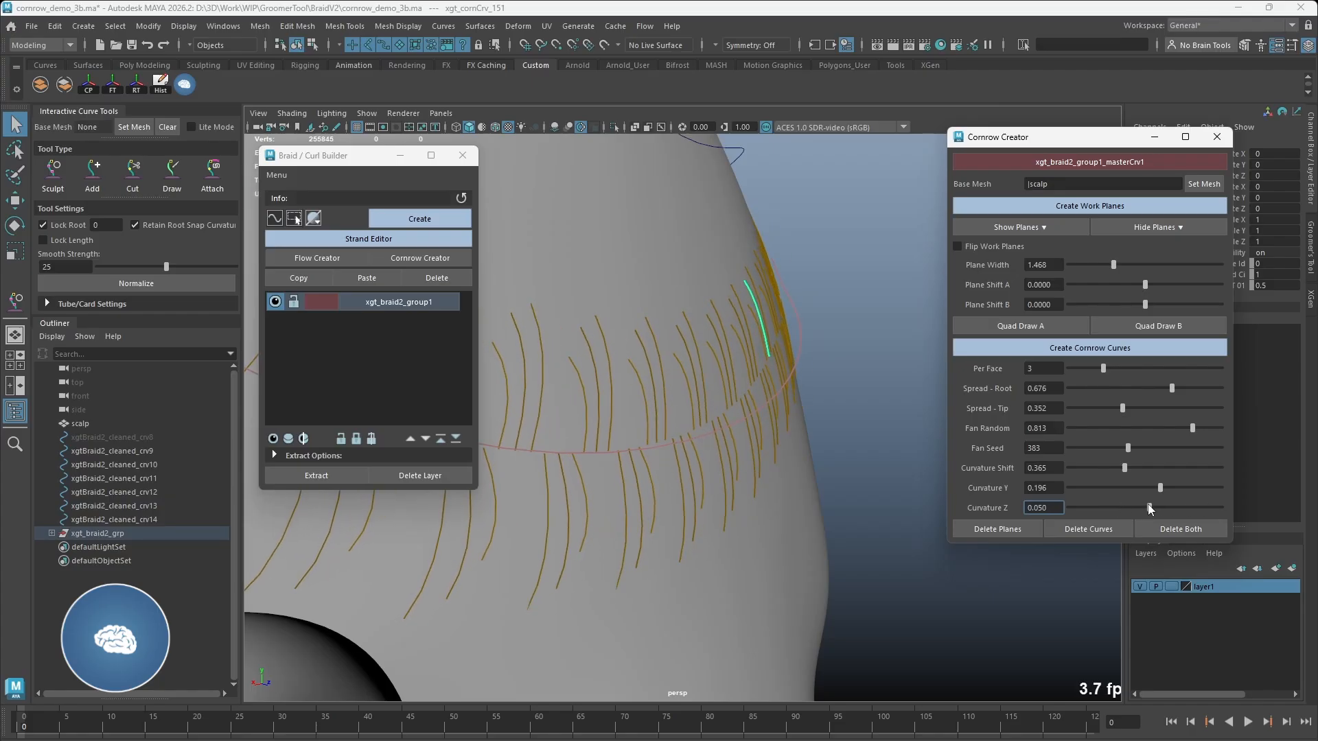
{"action": "left_click_drag", "start_coordinate": [839, 410], "coordinate": [818, 341], "text": "alt"}
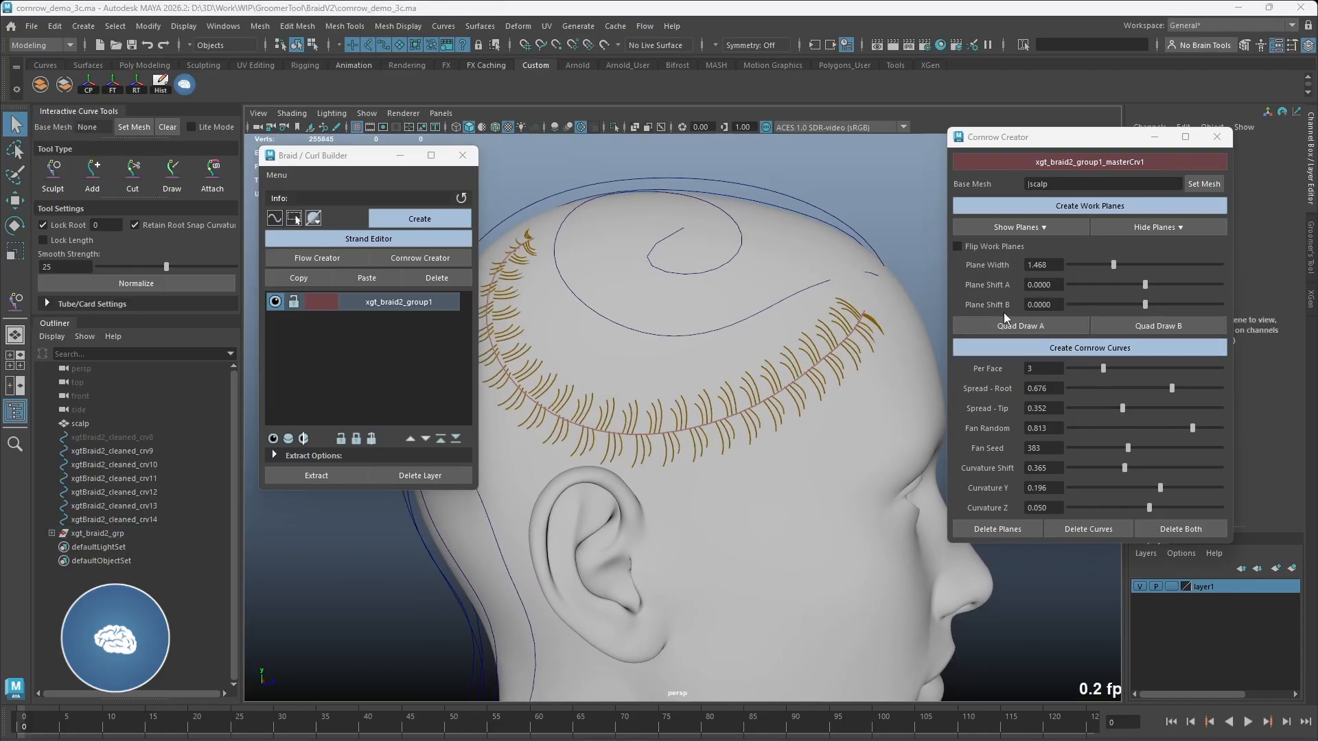
Reshape work plane A with Quad Draw, pulling its upper edge outward near the forehead end and relaxing the vertices
{"action": "left_click", "coordinate": [1027, 331]}
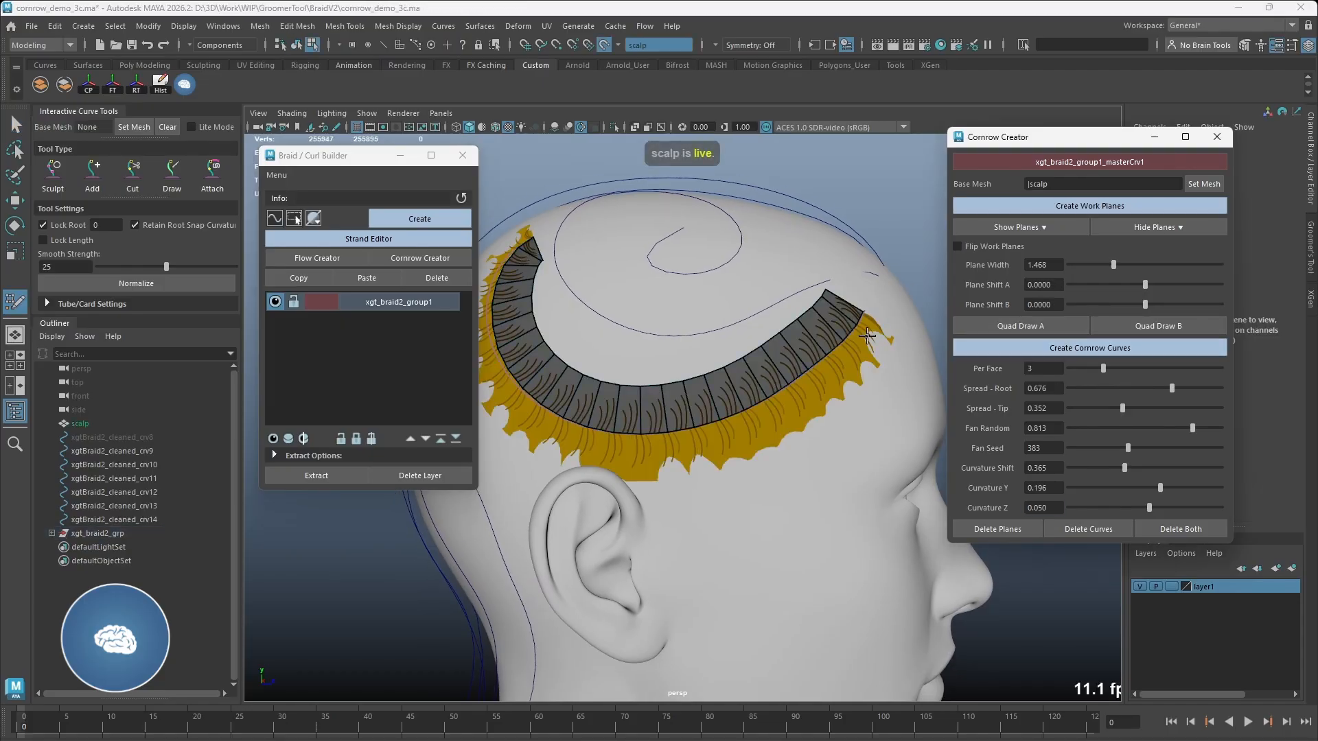
{"action": "mouse_move", "coordinate": [781, 333]}
{"action": "left_mouse_down"}
{"action": "mouse_move", "coordinate": [768, 313]}
{"action": "mouse_move", "coordinate": [818, 284]}
{"action": "left_mouse_up"}
{"action": "left_click_drag", "start_coordinate": [827, 289], "coordinate": [834, 279]}
{"action": "left_click_drag", "start_coordinate": [762, 345], "coordinate": [748, 327]}
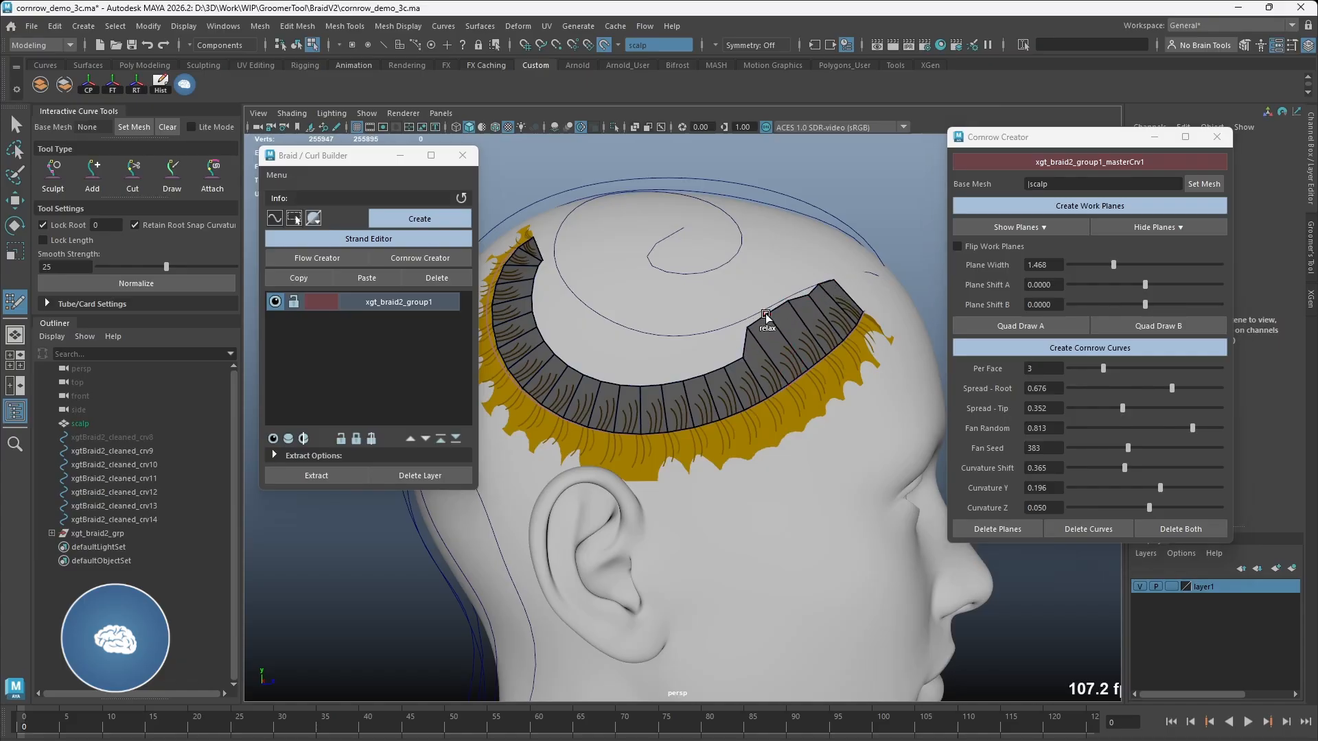
{"action": "mouse_move", "coordinate": [707, 377]}
{"action": "left_mouse_down", "text": "shift"}
{"action": "mouse_move", "coordinate": [748, 346]}
{"action": "mouse_move", "coordinate": [733, 347]}
{"action": "left_mouse_up", "text": "shift"}
{"action": "left_click_drag", "start_coordinate": [724, 364], "coordinate": [715, 355]}
{"action": "left_click_drag", "start_coordinate": [705, 376], "coordinate": [699, 365]}
{"action": "left_click_drag", "start_coordinate": [700, 365], "coordinate": [690, 378], "text": "alt"}
{"action": "left_click_drag", "start_coordinate": [796, 317], "coordinate": [749, 354]}
{"action": "left_click_drag", "start_coordinate": [657, 403], "coordinate": [741, 362]}
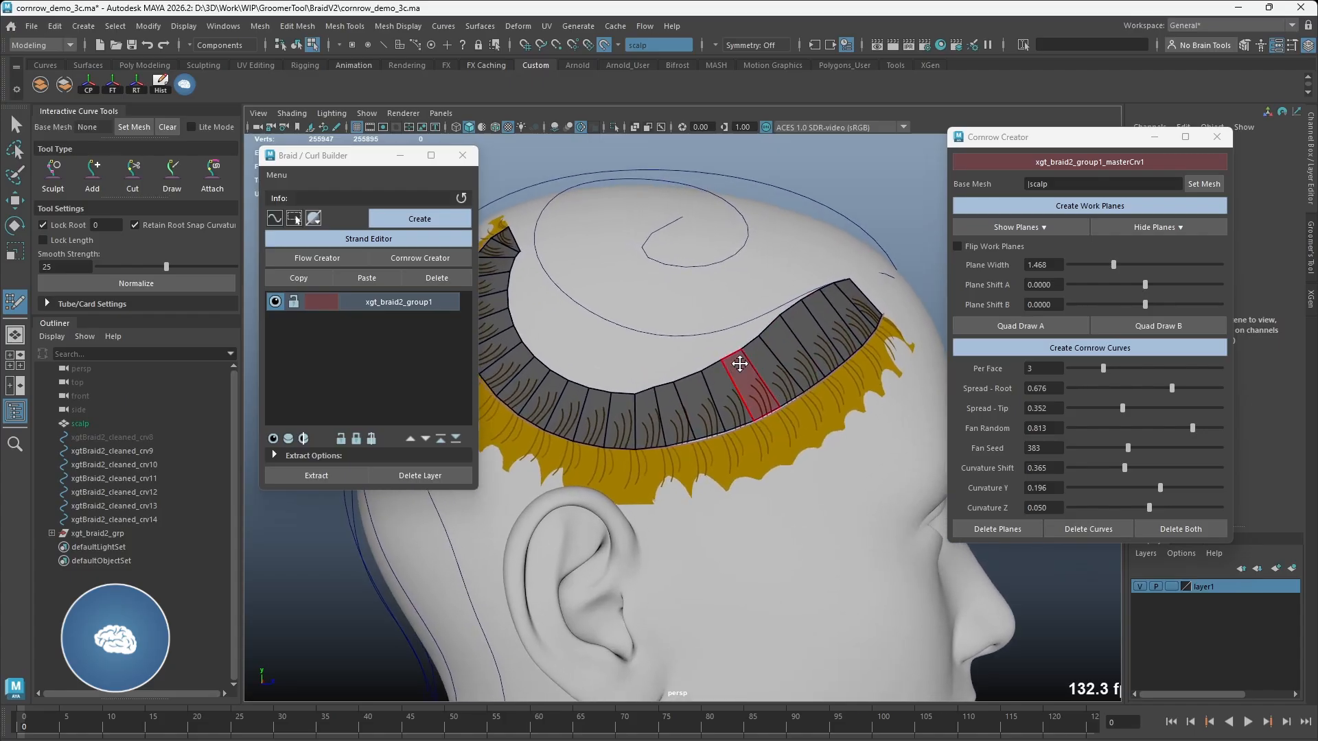
Regenerate the cornrow curves from the reshaped plane A and hide the work planes
{"action": "left_click", "coordinate": [1083, 348]}
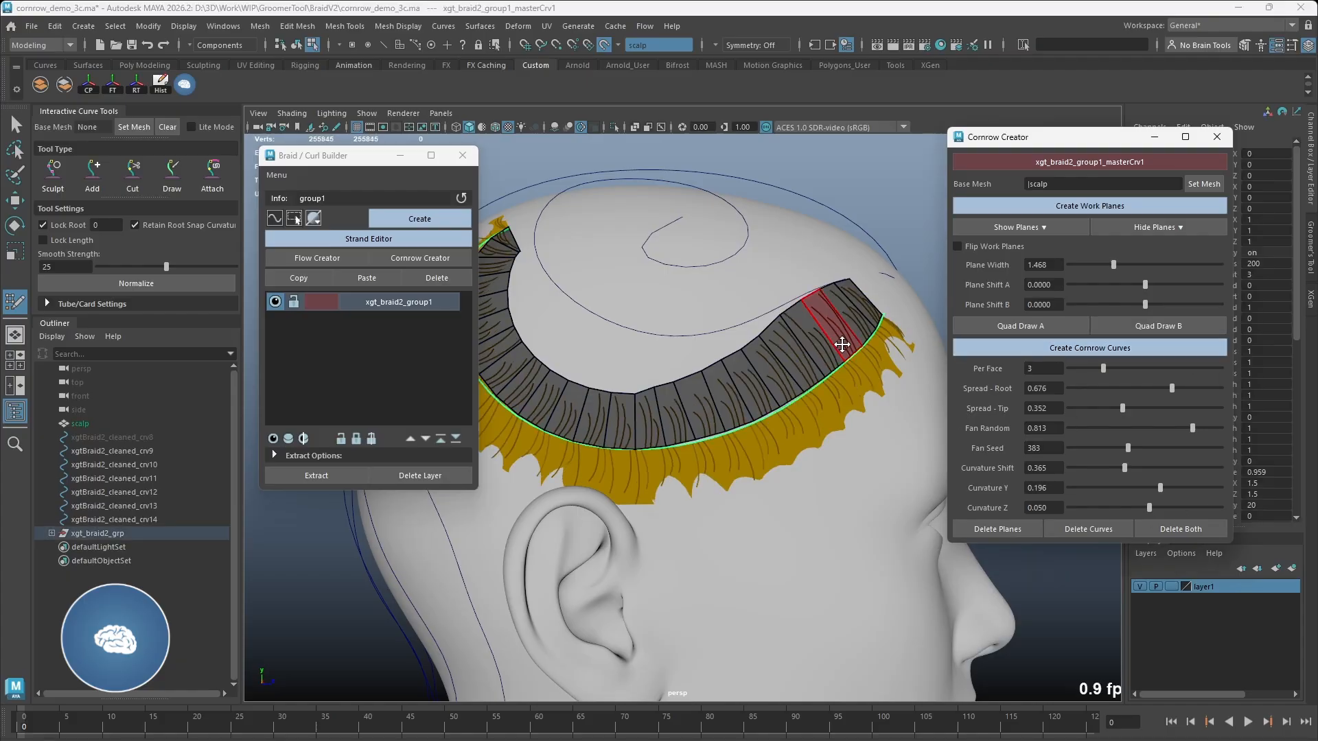
{"action": "left_click", "coordinate": [1159, 227]}
{"action": "left_click", "coordinate": [1218, 242]}
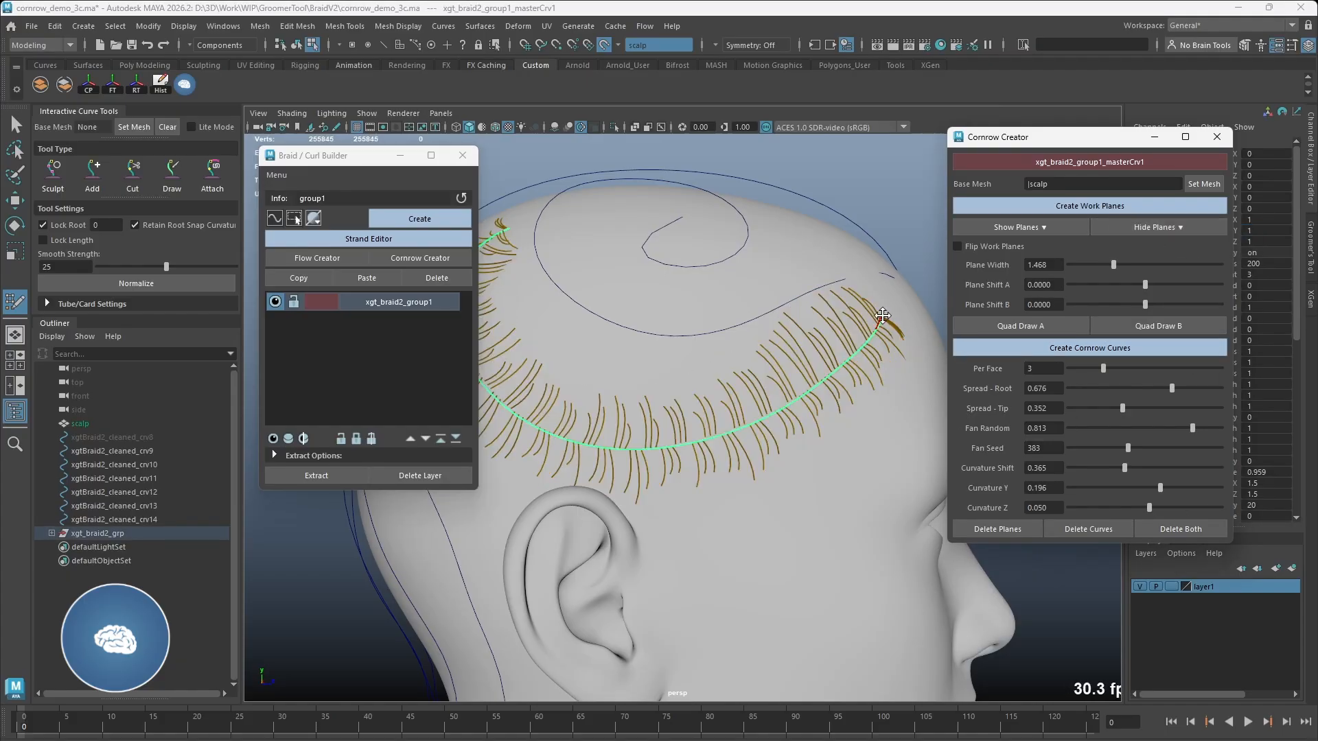
{"action": "scroll", "coordinate": [772, 360], "scroll_direction": "down", "scroll_amount": 2}
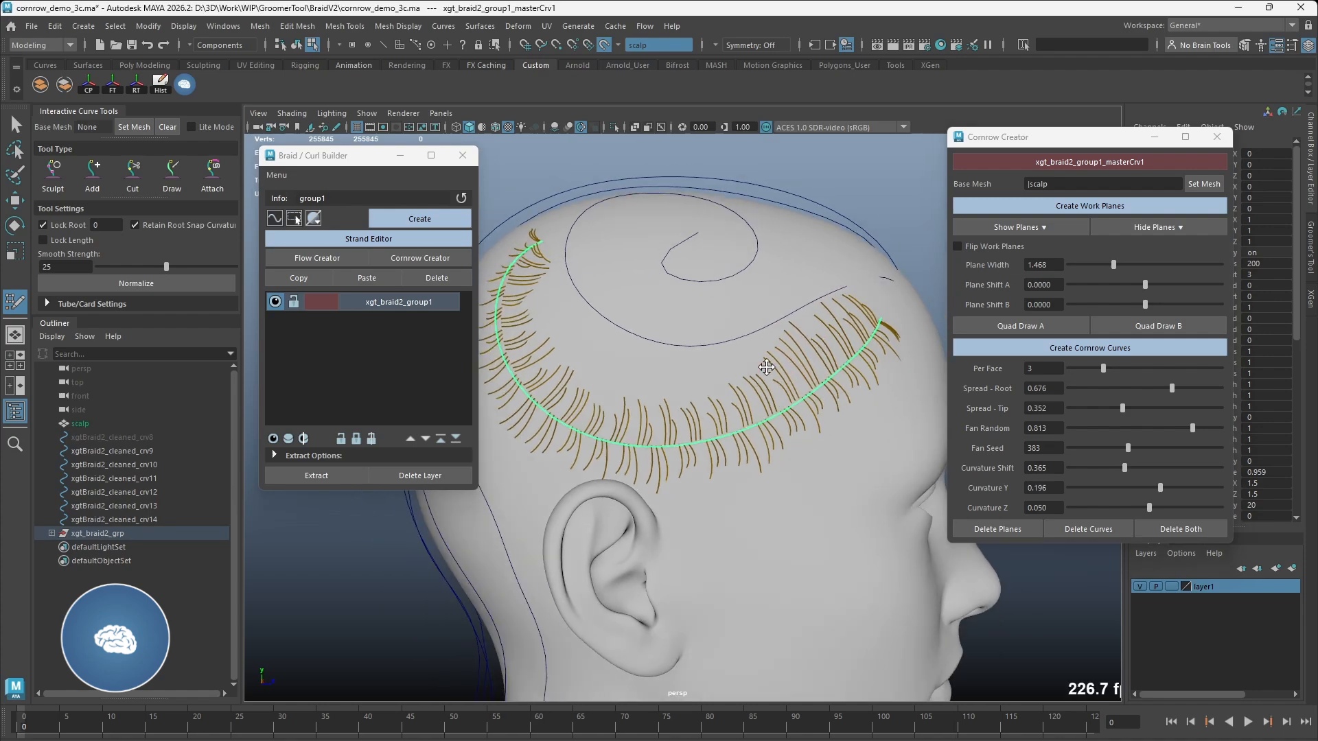
Reshape work plane B with Quad Draw, pulling its lower edge outward between the ear and forehead and relaxing the vertices
{"action": "left_click_drag", "start_coordinate": [760, 374], "coordinate": [844, 348], "text": "alt"}
{"action": "left_click", "coordinate": [1005, 330]}
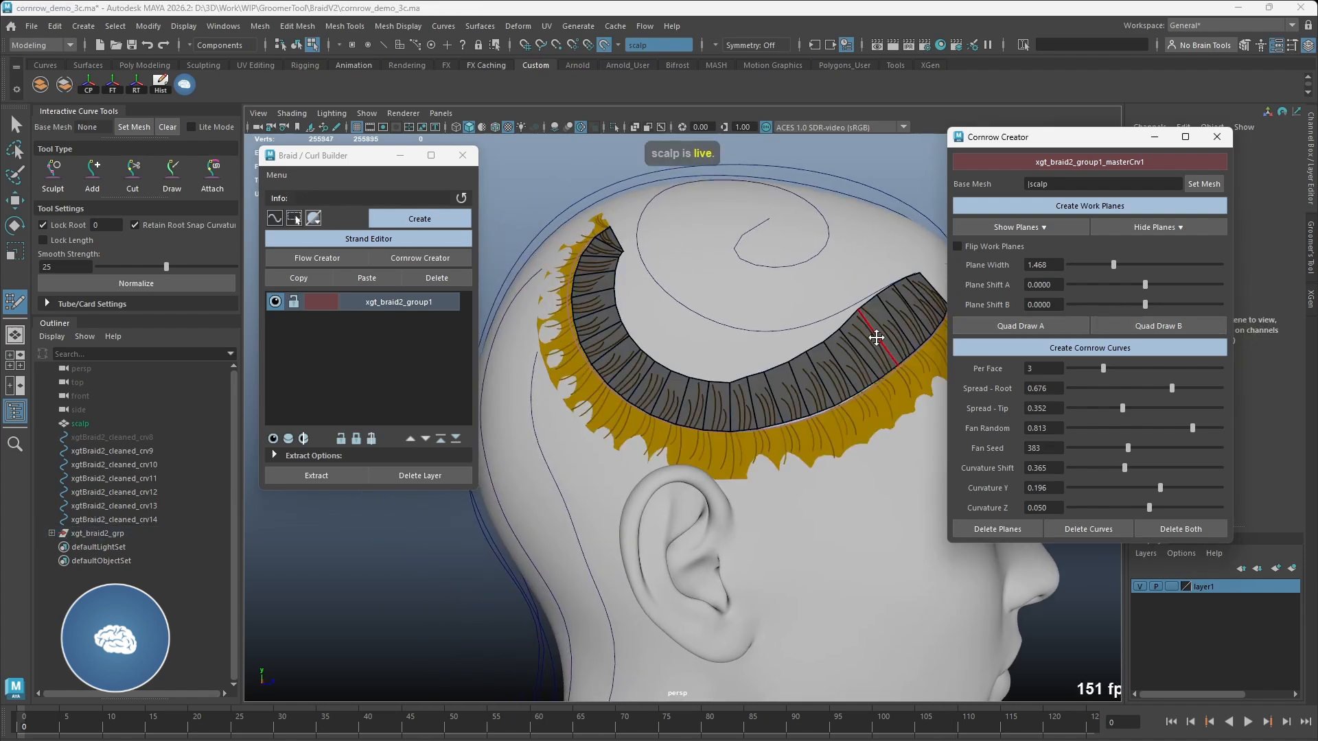
{"action": "left_click", "coordinate": [1143, 324]}
{"action": "middle_click_drag", "start_coordinate": [785, 432], "coordinate": [711, 411], "text": "alt"}
{"action": "left_click_drag", "start_coordinate": [746, 440], "coordinate": [756, 480]}
{"action": "left_click_drag", "start_coordinate": [805, 415], "coordinate": [821, 449]}
{"action": "left_click_drag", "start_coordinate": [849, 383], "coordinate": [865, 411]}
{"action": "mouse_move", "coordinate": [689, 457]}
{"action": "left_mouse_down"}
{"action": "mouse_move", "coordinate": [691, 488]}
{"action": "mouse_move", "coordinate": [868, 405]}
{"action": "mouse_move", "coordinate": [884, 351]}
{"action": "left_mouse_up"}
{"action": "left_click_drag", "start_coordinate": [858, 400], "coordinate": [623, 448], "text": "shift"}
{"action": "left_click_drag", "start_coordinate": [719, 455], "coordinate": [710, 416], "text": "alt"}
Regenerate the cornrow curves from the widened plane B and leave Quad Draw
{"action": "left_click", "coordinate": [1044, 349]}
{"action": "key", "text": "w"}
{"action": "mouse_move", "coordinate": [810, 376]}
{"action": "left_mouse_down", "text": "alt"}
{"action": "mouse_move", "coordinate": [820, 361]}
{"action": "mouse_move", "coordinate": [779, 361]}
{"action": "mouse_move", "coordinate": [837, 372]}
{"action": "mouse_move", "coordinate": [739, 369]}
{"action": "mouse_move", "coordinate": [850, 376]}
{"action": "left_mouse_up", "text": "alt"}
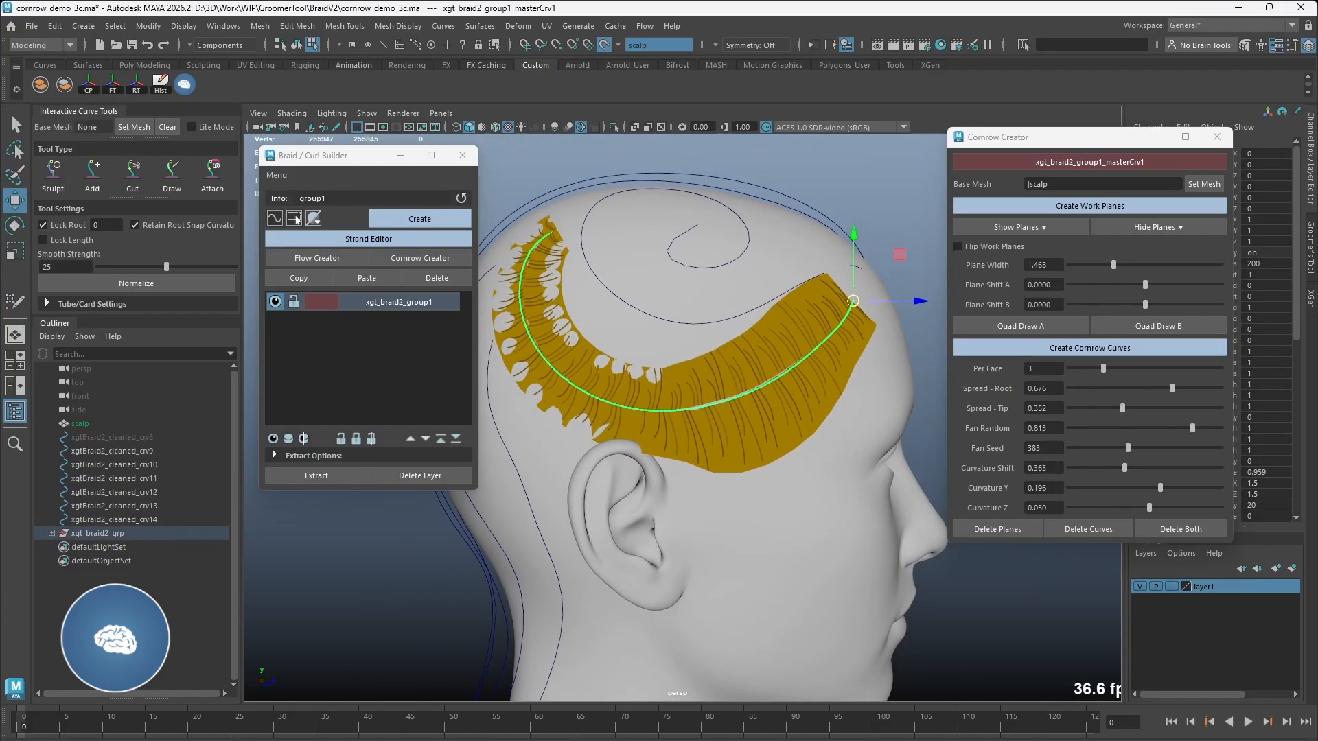
Try moving the curves xgtBraid2_cleaned_crv11 and xgtBraid2_cleaned_crv9 while the scalp is live, and undo each move
{"action": "left_click", "coordinate": [1038, 330]}
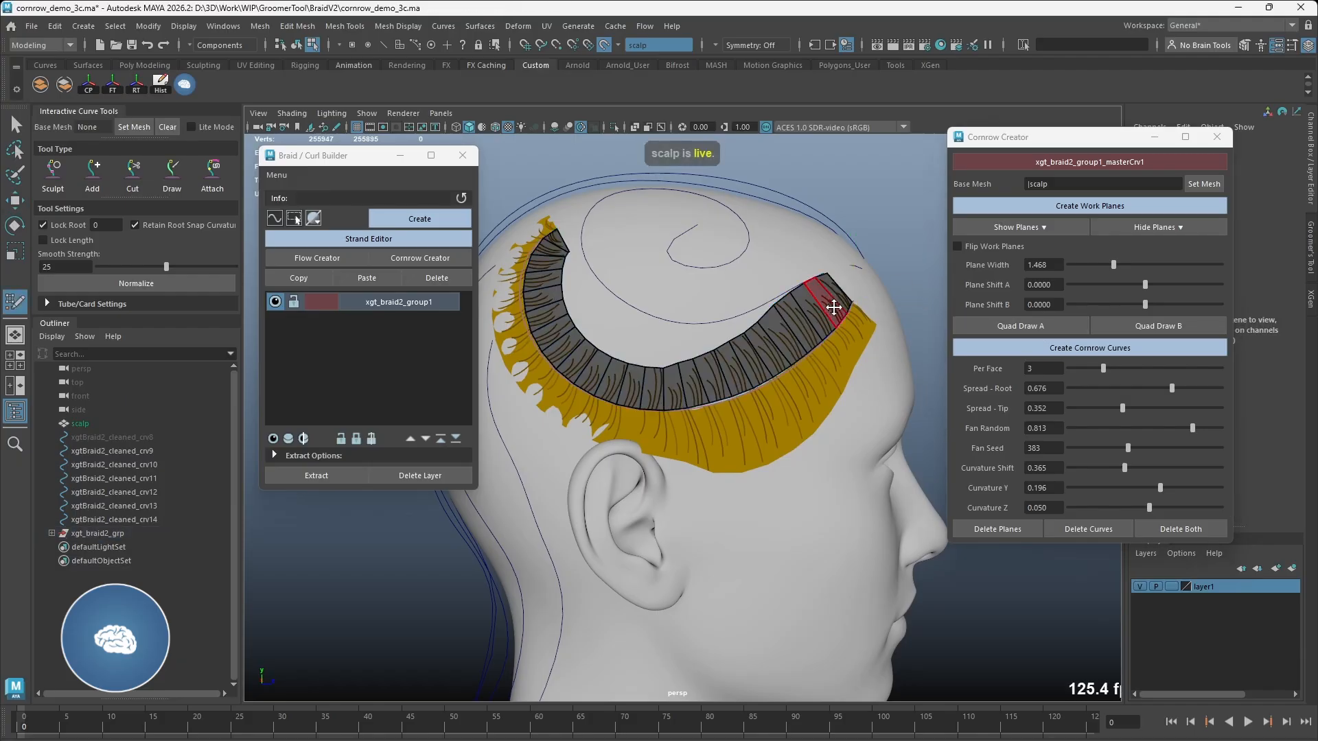
{"action": "right_click_drag", "start_coordinate": [830, 295], "coordinate": [815, 259]}
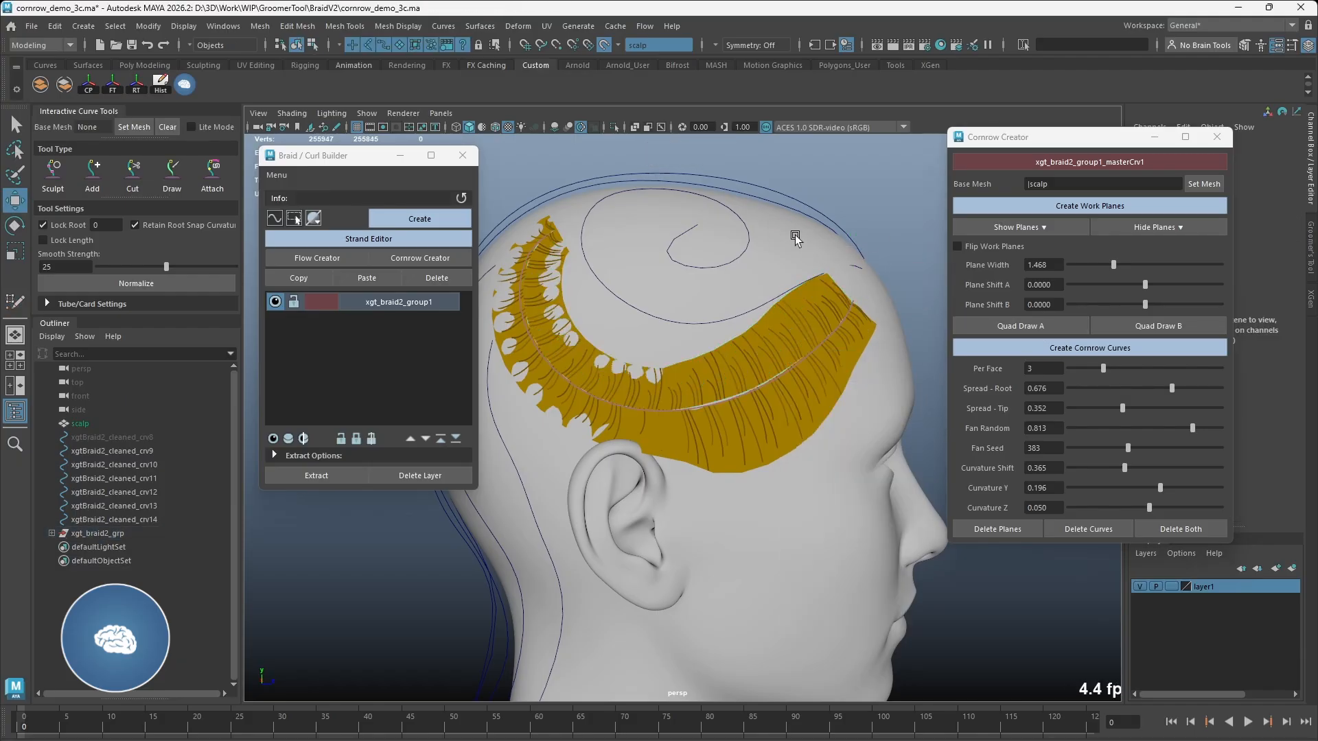
{"action": "left_click", "coordinate": [784, 204]}
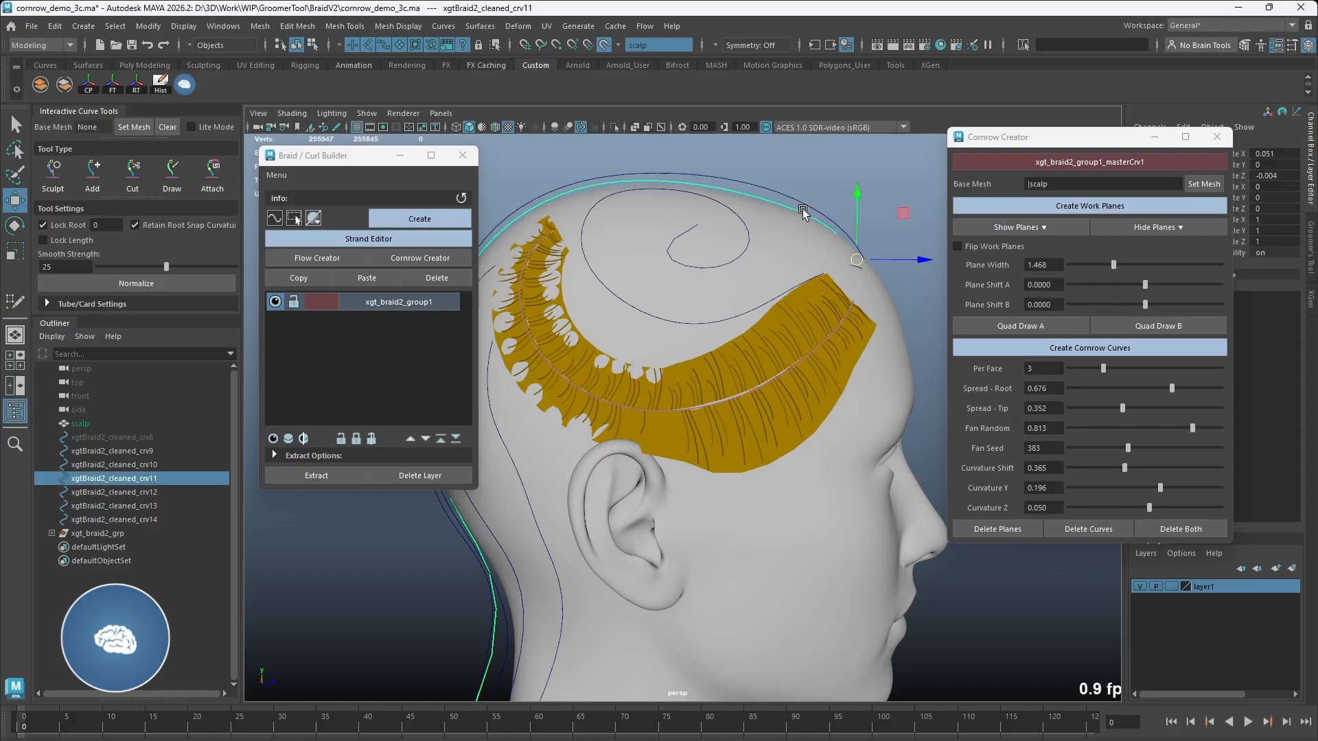
{"action": "left_click_drag", "start_coordinate": [861, 258], "coordinate": [803, 220]}
{"action": "key", "text": "ctrl+z"}
{"action": "left_click", "coordinate": [768, 192]}
{"action": "left_click_drag", "start_coordinate": [862, 266], "coordinate": [835, 255]}
{"action": "key", "text": "ctrl+z"}
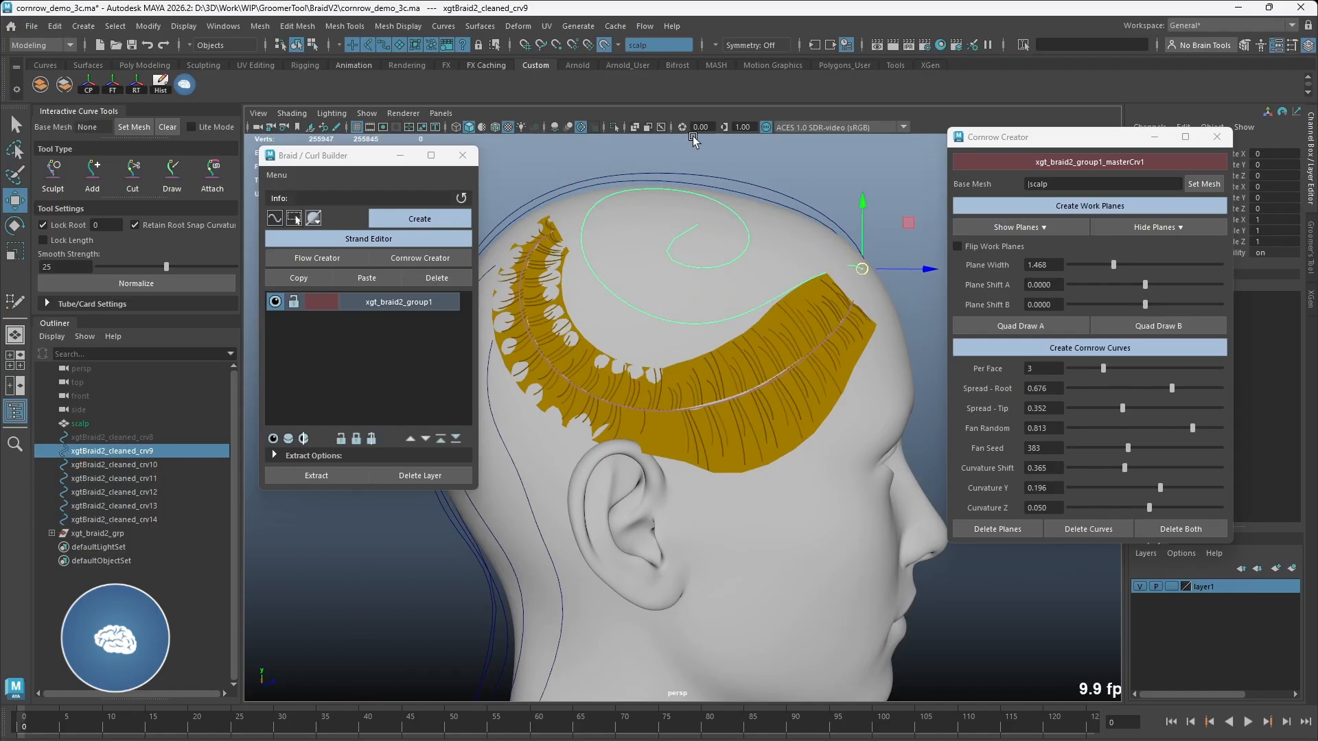
Turn off the live scalp surface and create a new braid from the spiral curve xgtBraid2_cleaned_crv9
{"action": "left_click", "coordinate": [763, 155]}
{"action": "left_click", "coordinate": [603, 44]}
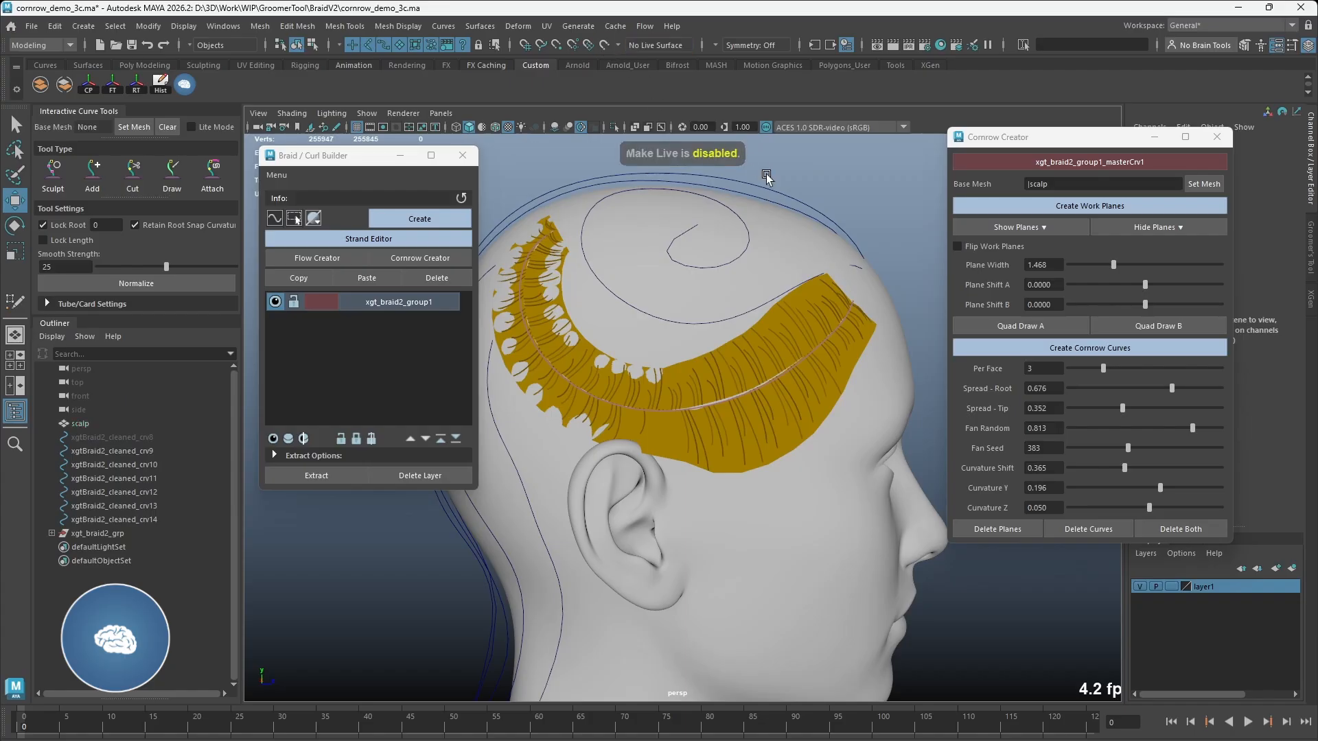
{"action": "left_click", "coordinate": [746, 247]}
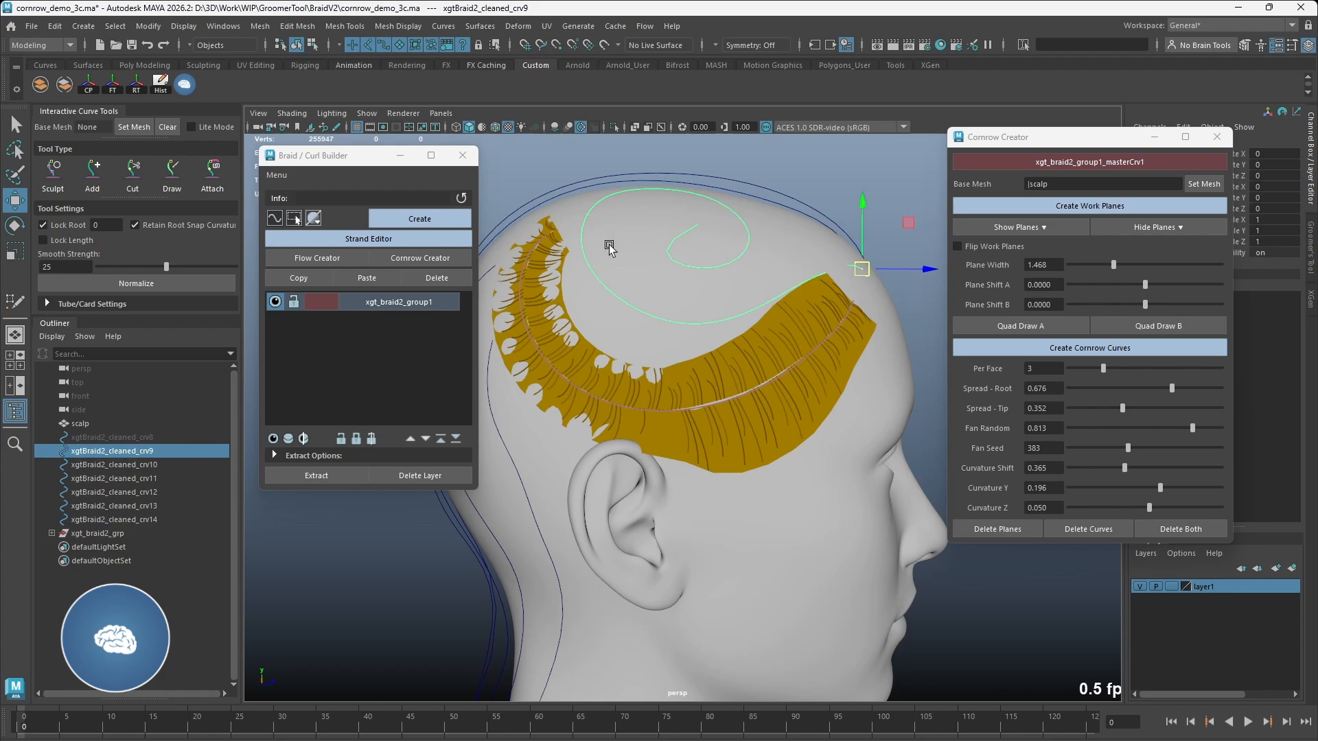
{"action": "left_click", "coordinate": [426, 220]}
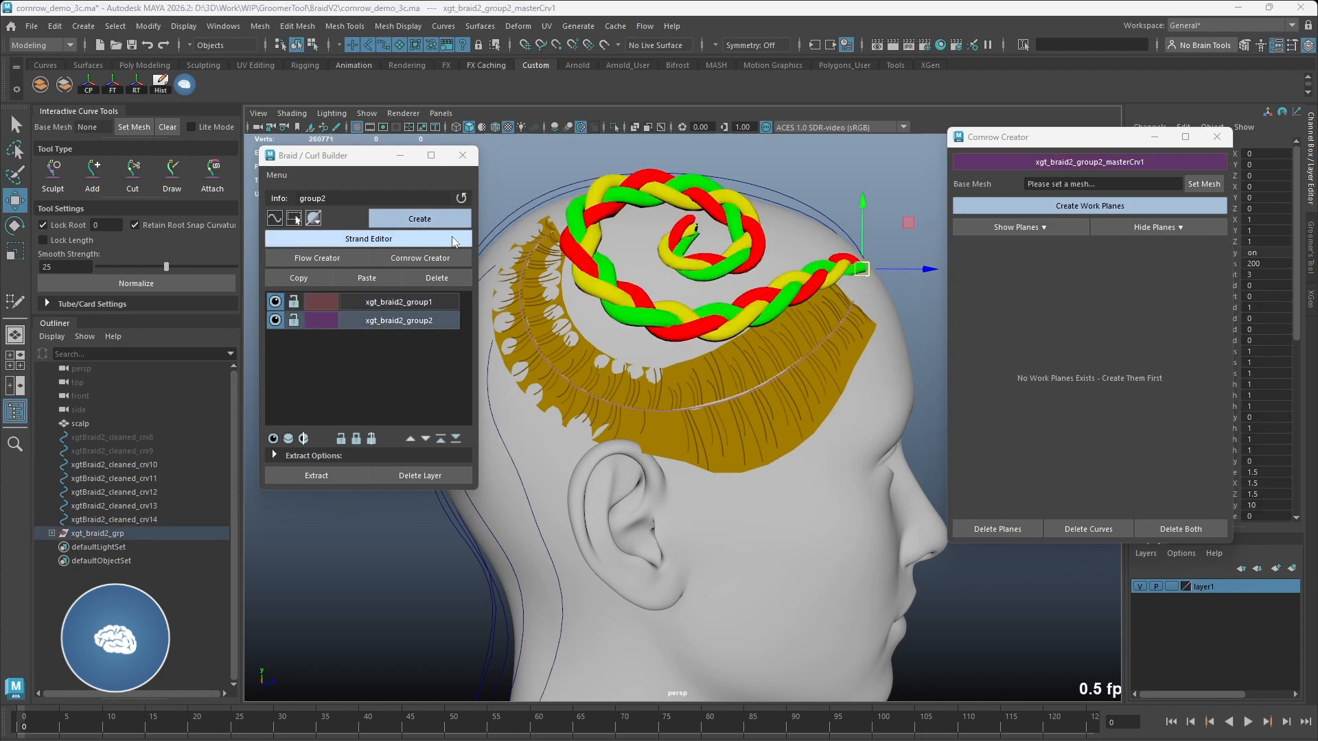
Reset the visibility of xgt_braid2_group1 and copy its braid settings onto xgt_braid2_group2
{"action": "left_click", "coordinate": [396, 300]}
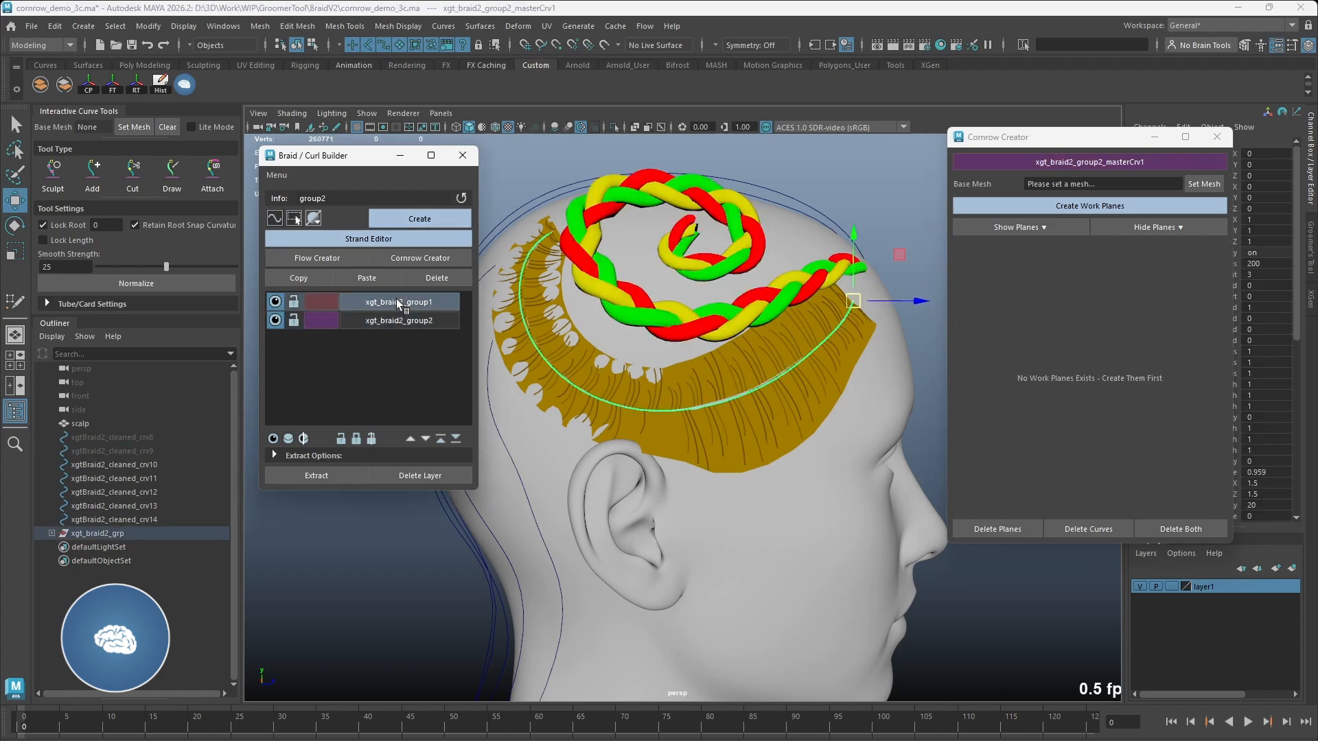
{"action": "right_click", "coordinate": [288, 219]}
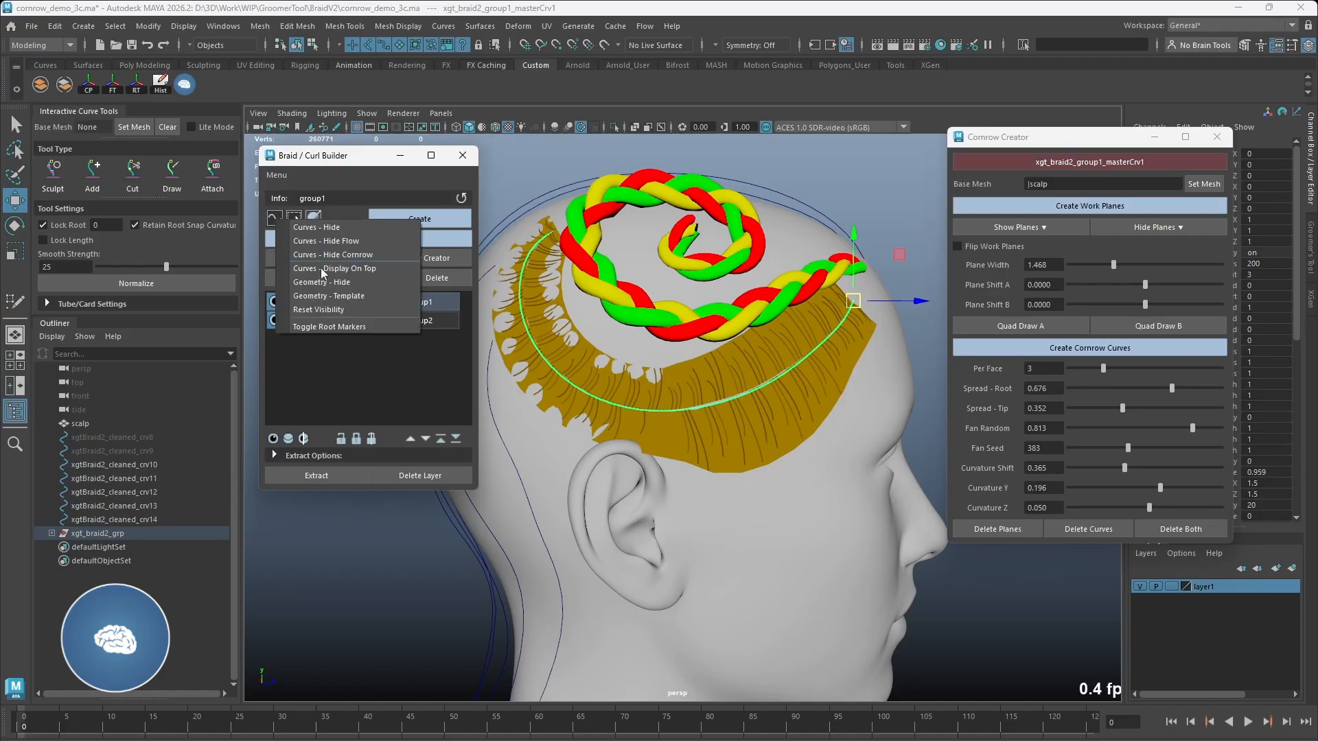
{"action": "left_click", "coordinate": [337, 308]}
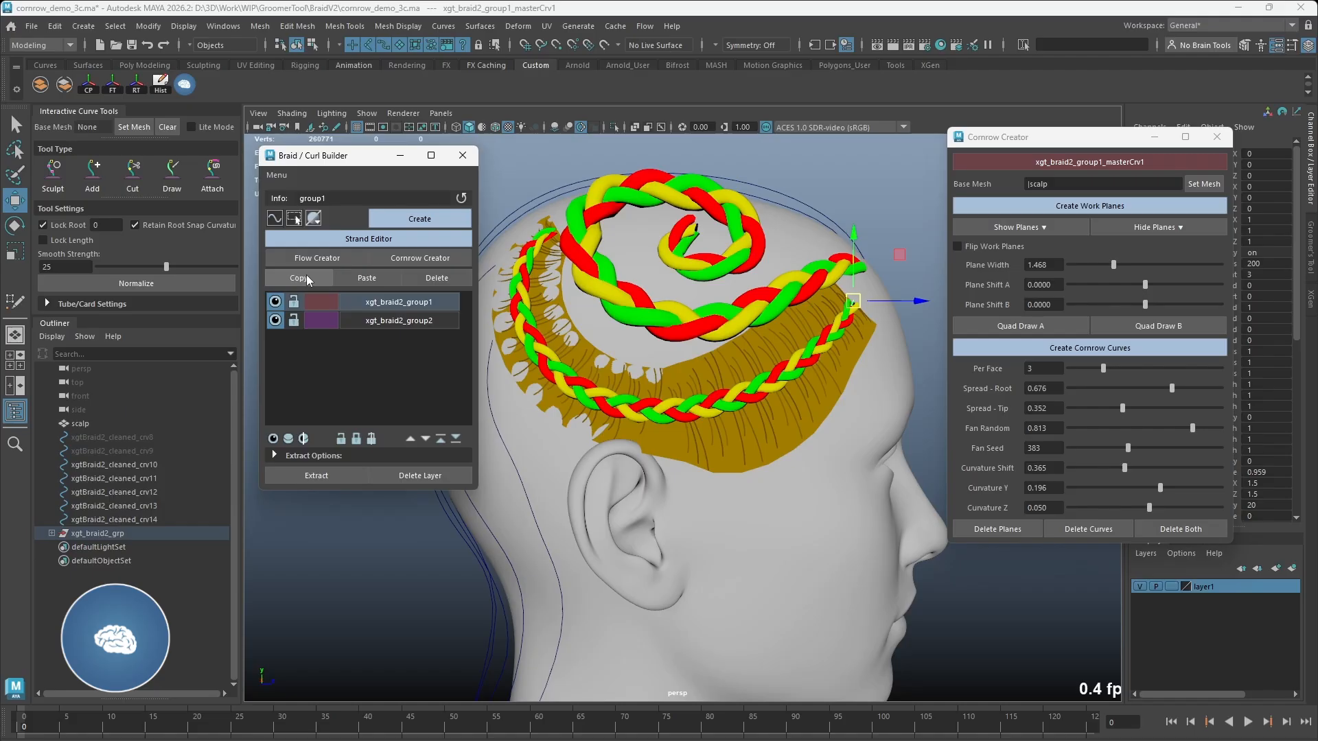
{"action": "left_click", "coordinate": [405, 322]}
{"action": "left_click", "coordinate": [357, 280]}
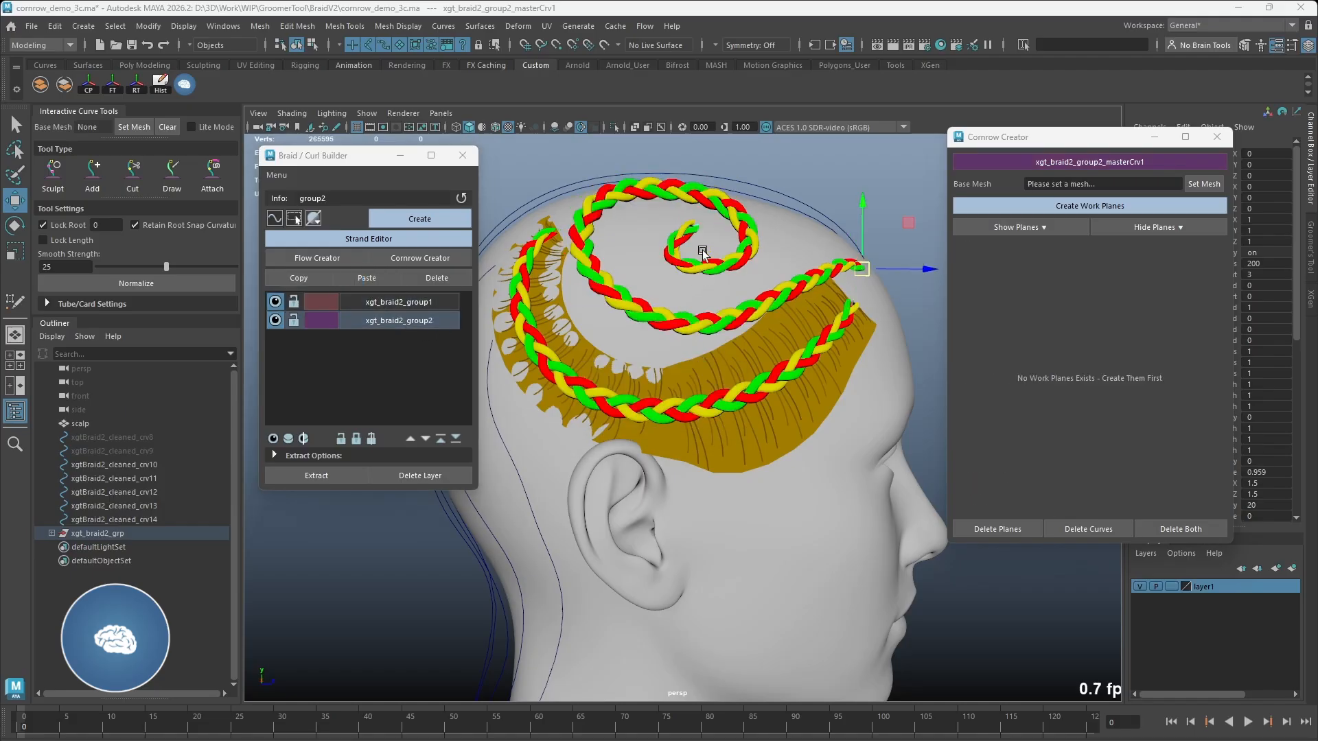
Set Rotate Y of xgt_braid2_group2 to about 32.73 so the spiral braid lies flatter against the scalp
{"action": "left_click_drag", "start_coordinate": [695, 264], "coordinate": [760, 248], "text": "alt"}
{"action": "left_click", "coordinate": [374, 239]}
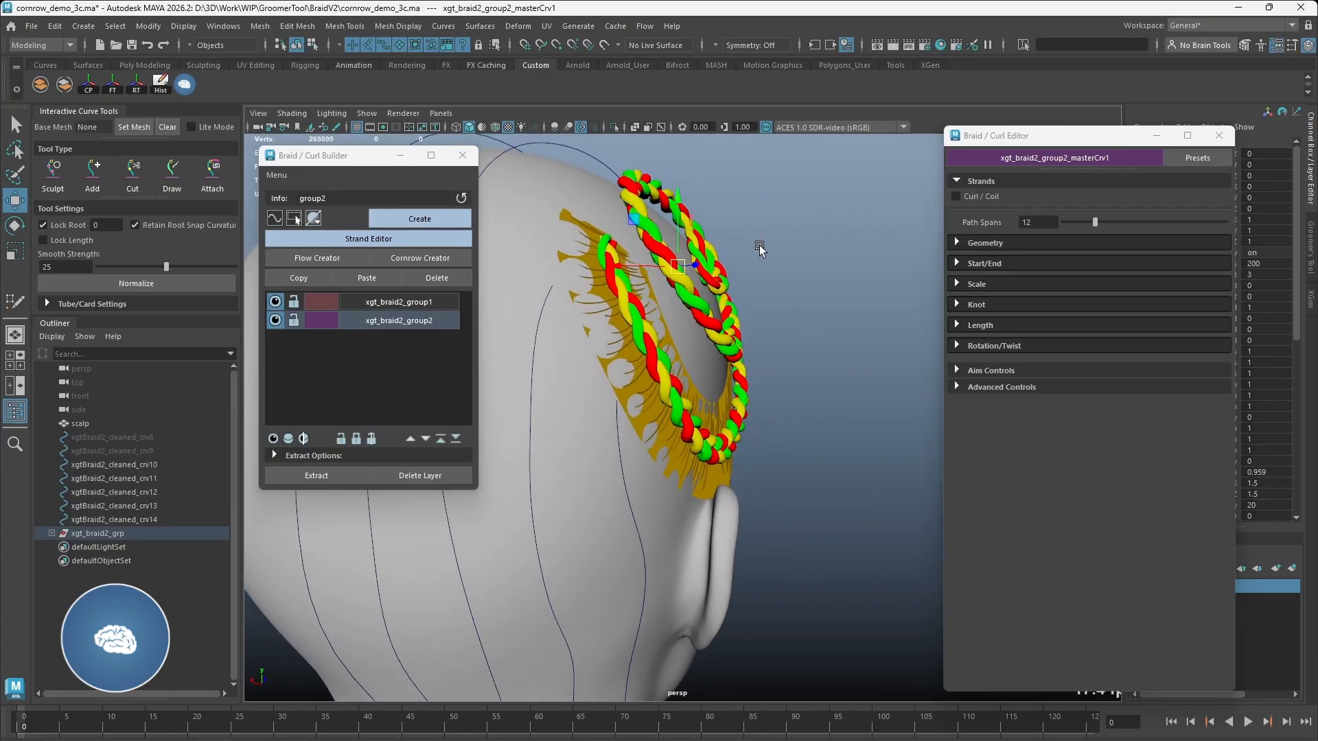
{"action": "left_click", "coordinate": [1000, 345]}
{"action": "left_click_drag", "start_coordinate": [1144, 362], "coordinate": [1156, 364]}
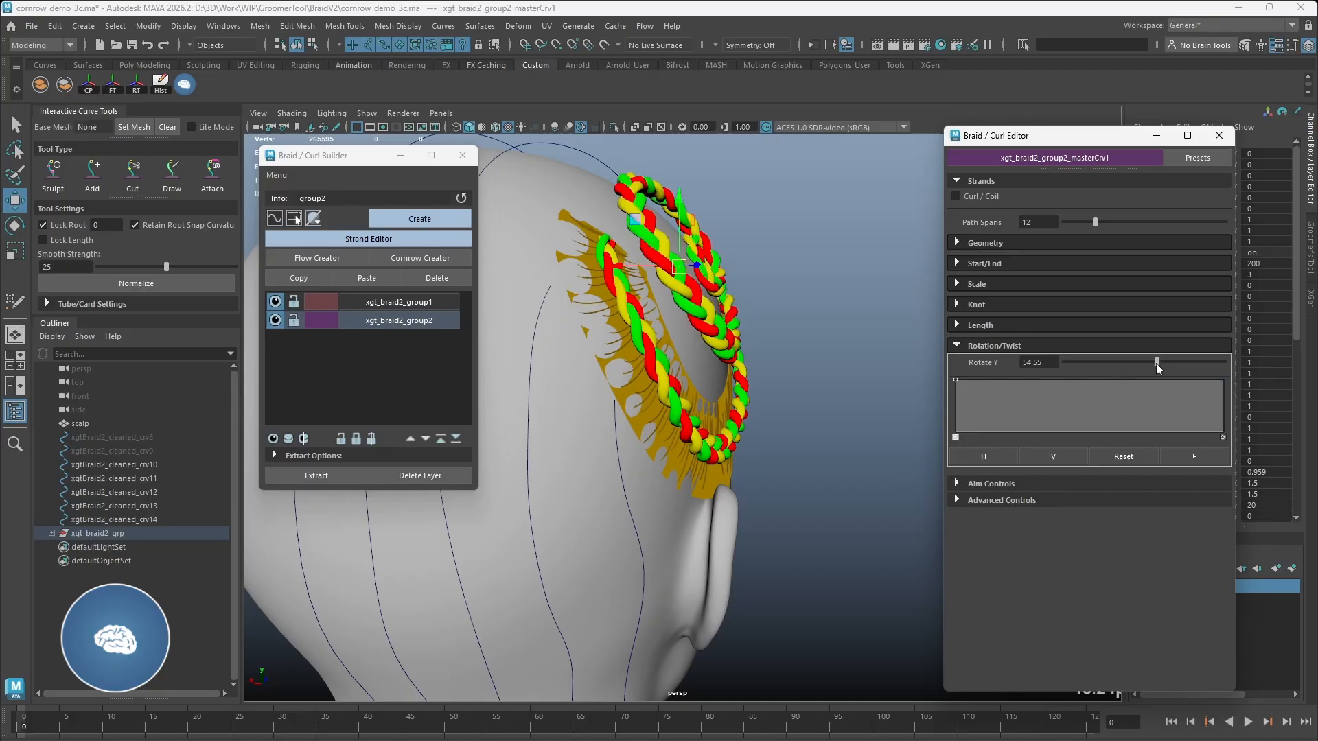
{"action": "left_click_drag", "start_coordinate": [851, 324], "coordinate": [738, 278], "text": "alt"}
{"action": "right_click_drag", "start_coordinate": [704, 210], "coordinate": [682, 223]}
{"action": "left_click_drag", "start_coordinate": [682, 224], "coordinate": [696, 193], "text": "alt"}
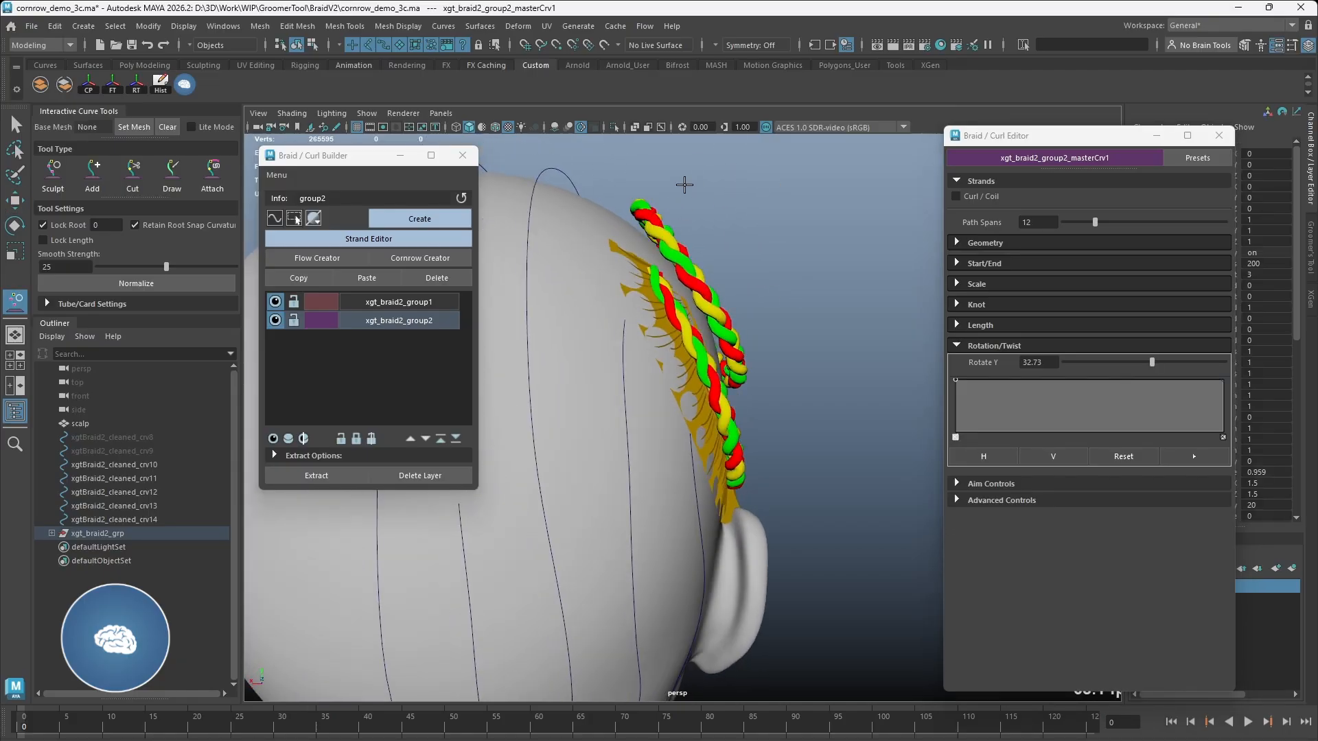
Color the strands of xgt_braid2_group2 in pink shades and close the braid editor
{"action": "mouse_move", "coordinate": [758, 309]}
{"action": "left_mouse_down", "text": "alt"}
{"action": "mouse_move", "coordinate": [524, 315]}
{"action": "mouse_move", "coordinate": [679, 344]}
{"action": "left_mouse_up", "text": "alt"}
{"action": "key", "text": "w"}
{"action": "right_click", "coordinate": [318, 223]}
{"action": "left_click", "coordinate": [339, 236]}
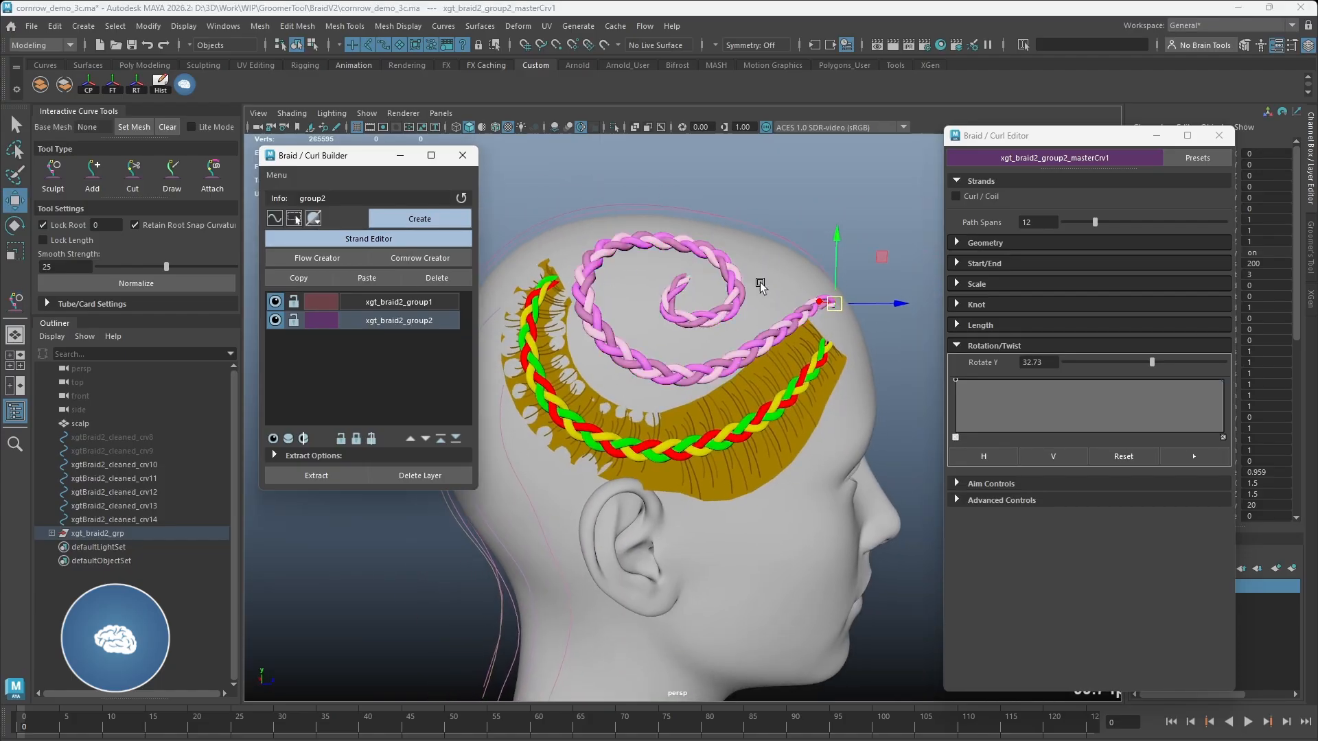
{"action": "left_click_drag", "start_coordinate": [733, 273], "coordinate": [755, 254], "text": "alt"}
{"action": "left_click", "coordinate": [795, 204]}
{"action": "left_click", "coordinate": [1219, 135]}
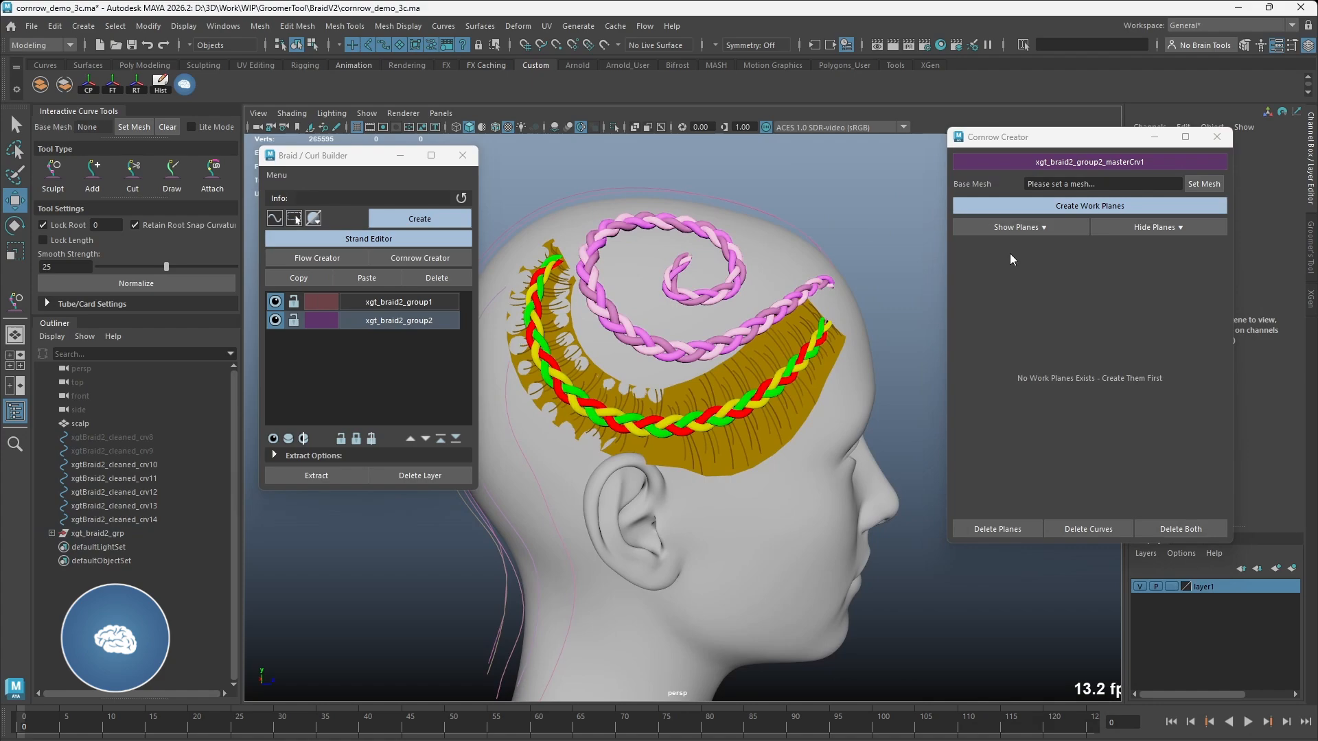
Set the scalp as base mesh for xgt_braid2_group2 and create its cornrow work planes
{"action": "left_click", "coordinate": [396, 319]}
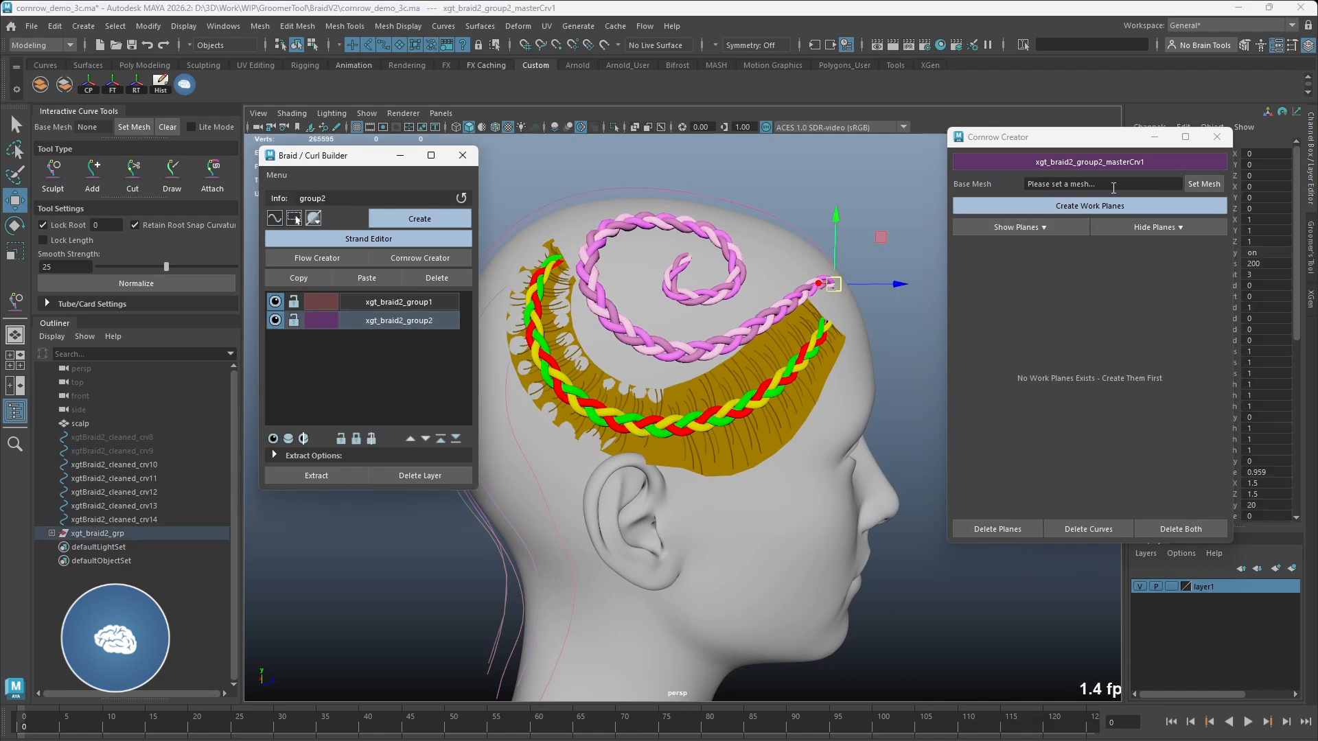
{"action": "left_click", "coordinate": [1041, 183]}
{"action": "left_click", "coordinate": [771, 247]}
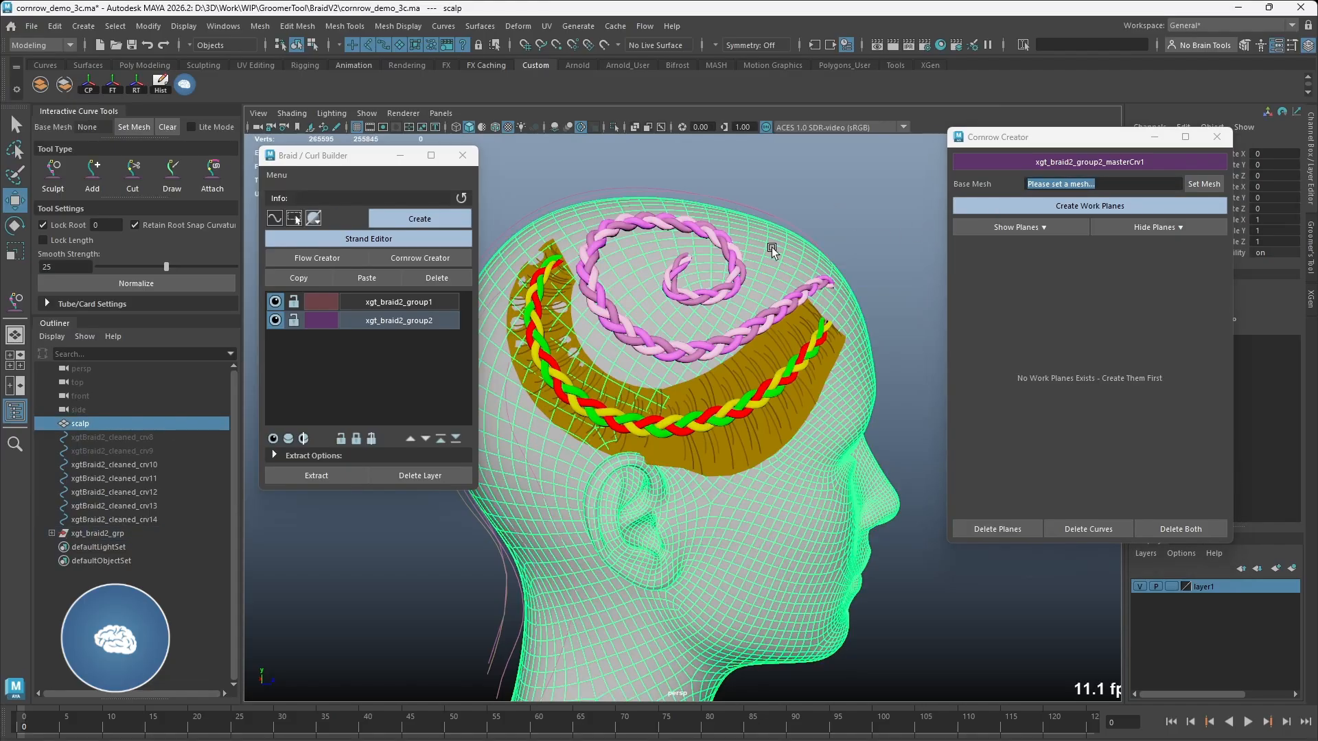
{"action": "left_click", "coordinate": [1205, 184]}
{"action": "left_click", "coordinate": [1090, 206]}
Set the Plane Width of the spiral braid's work planes to about 0.557
{"action": "left_click_drag", "start_coordinate": [826, 282], "coordinate": [692, 247], "text": "alt"}
{"action": "left_click_drag", "start_coordinate": [1111, 264], "coordinate": [1085, 265]}
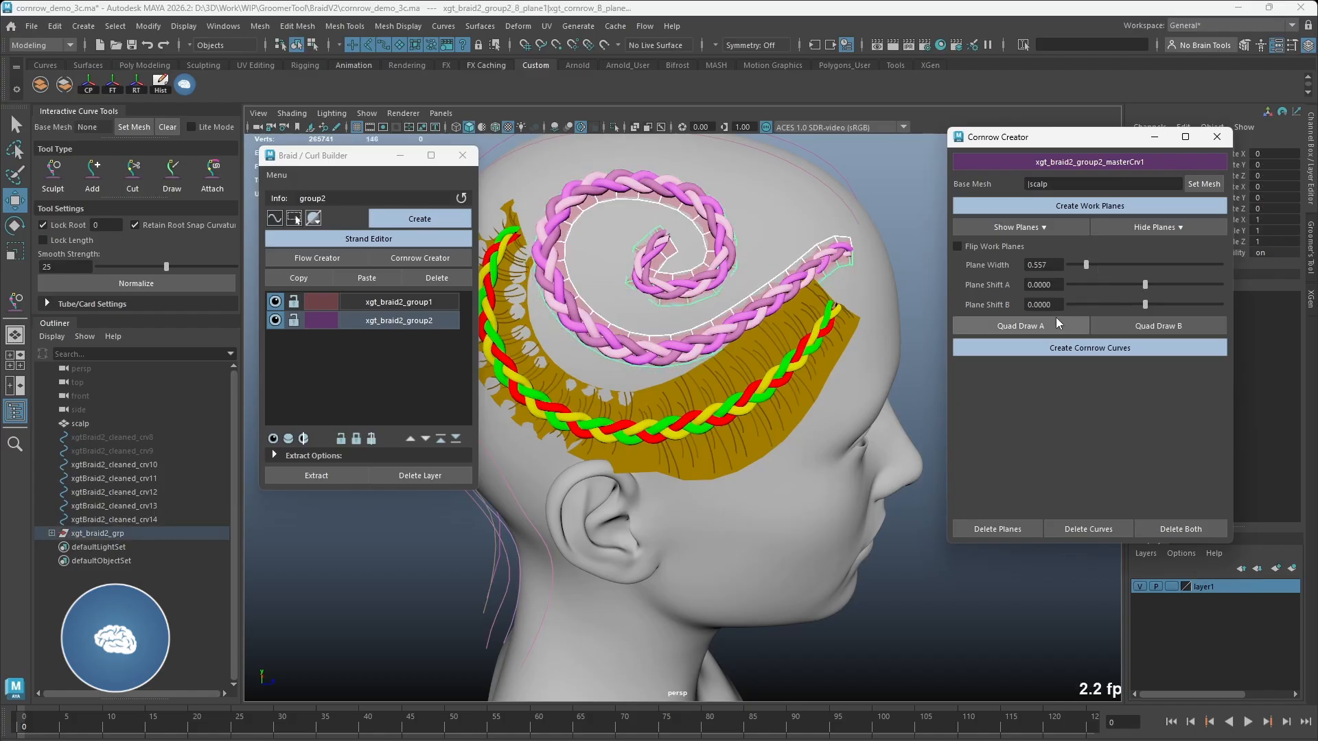
{"action": "left_click", "coordinate": [1081, 326]}
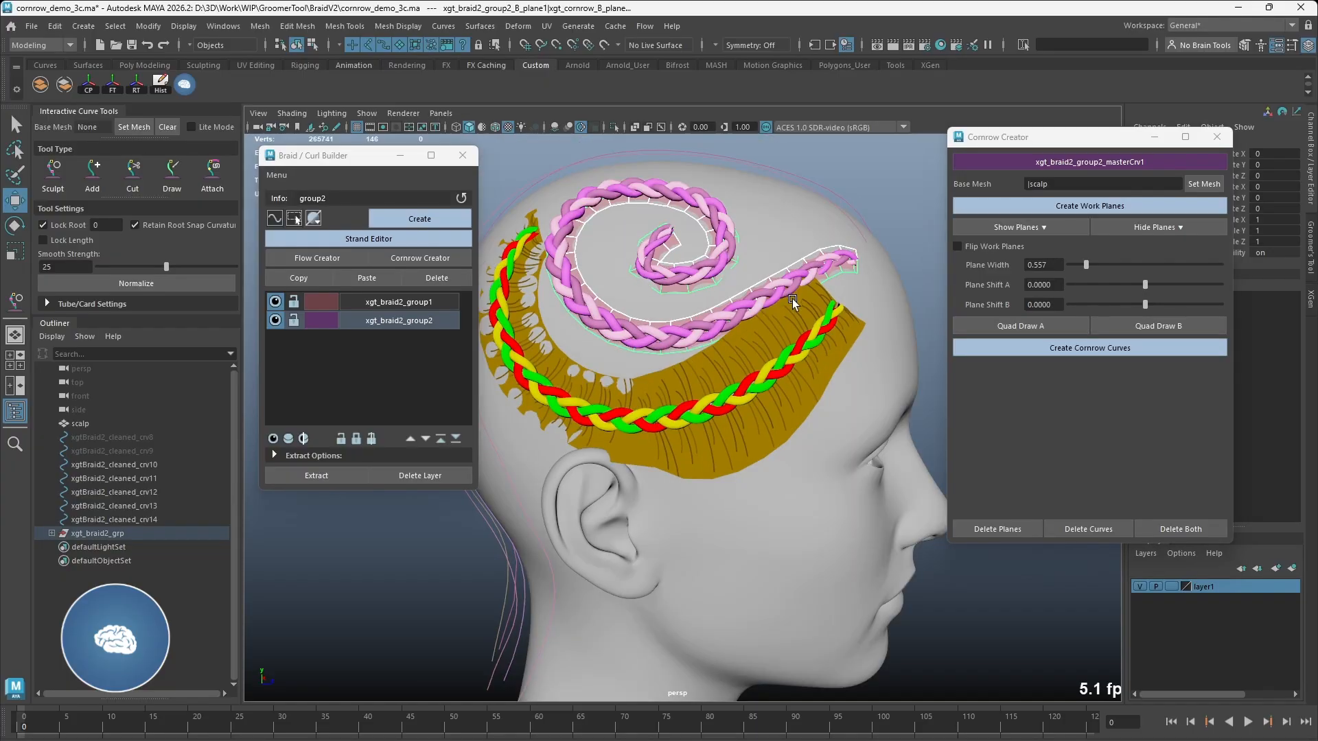
Set the Plane Width of xgt_braid2_group1's work planes to about 1.172
{"action": "left_click", "coordinate": [792, 297]}
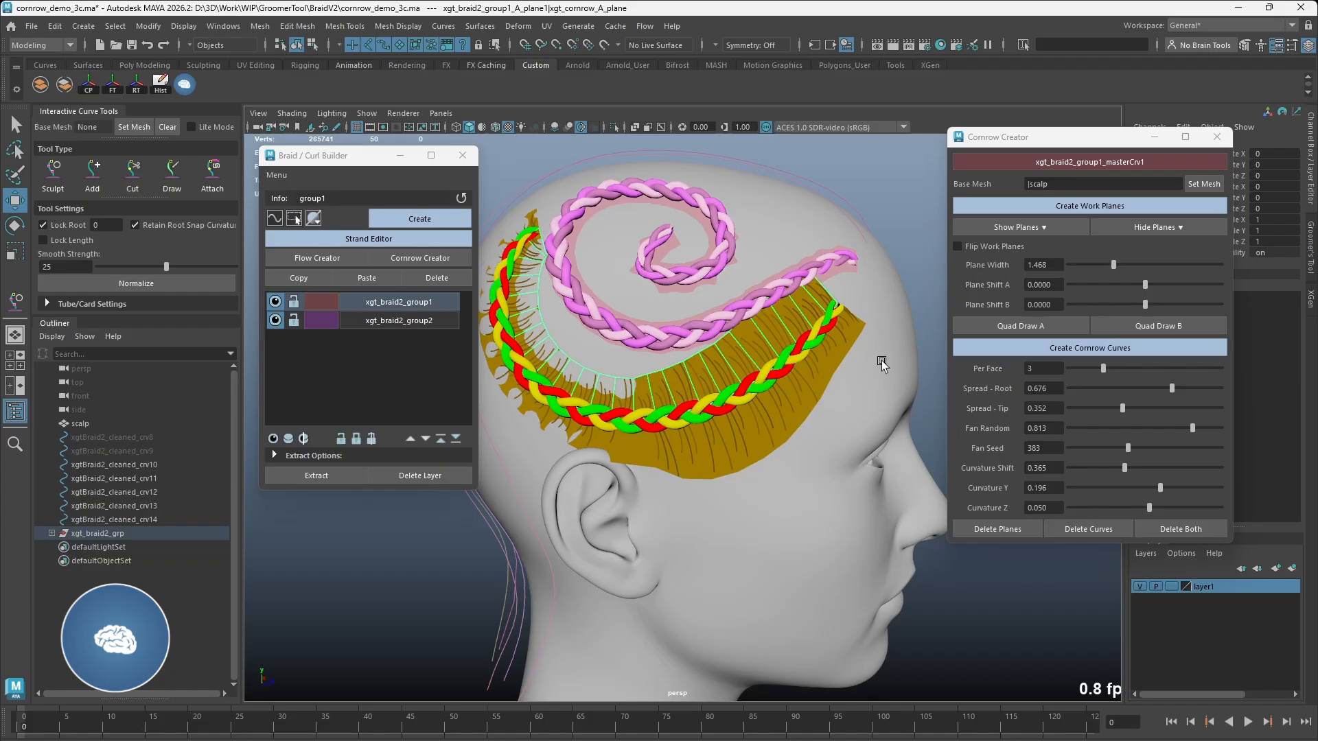
{"action": "left_click_drag", "start_coordinate": [1111, 265], "coordinate": [1105, 262]}
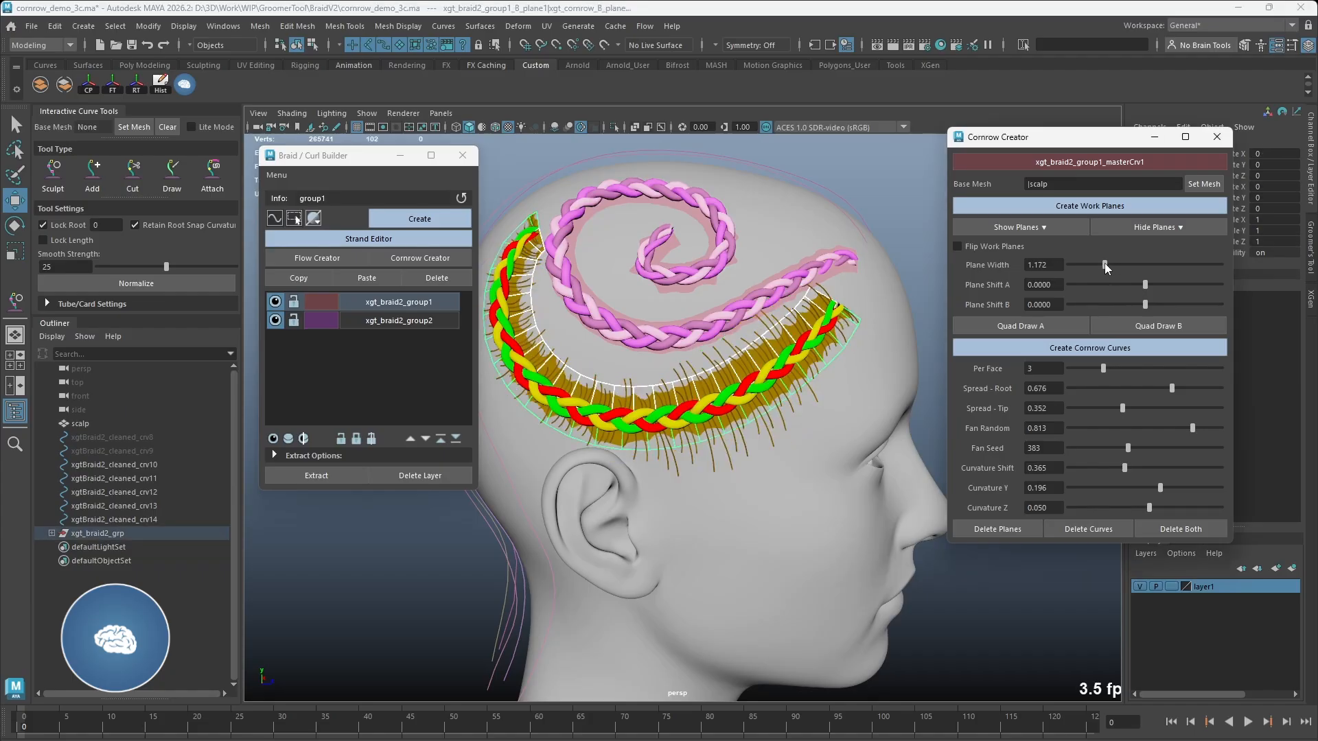
{"action": "left_click_drag", "start_coordinate": [750, 352], "coordinate": [791, 331], "text": "alt"}
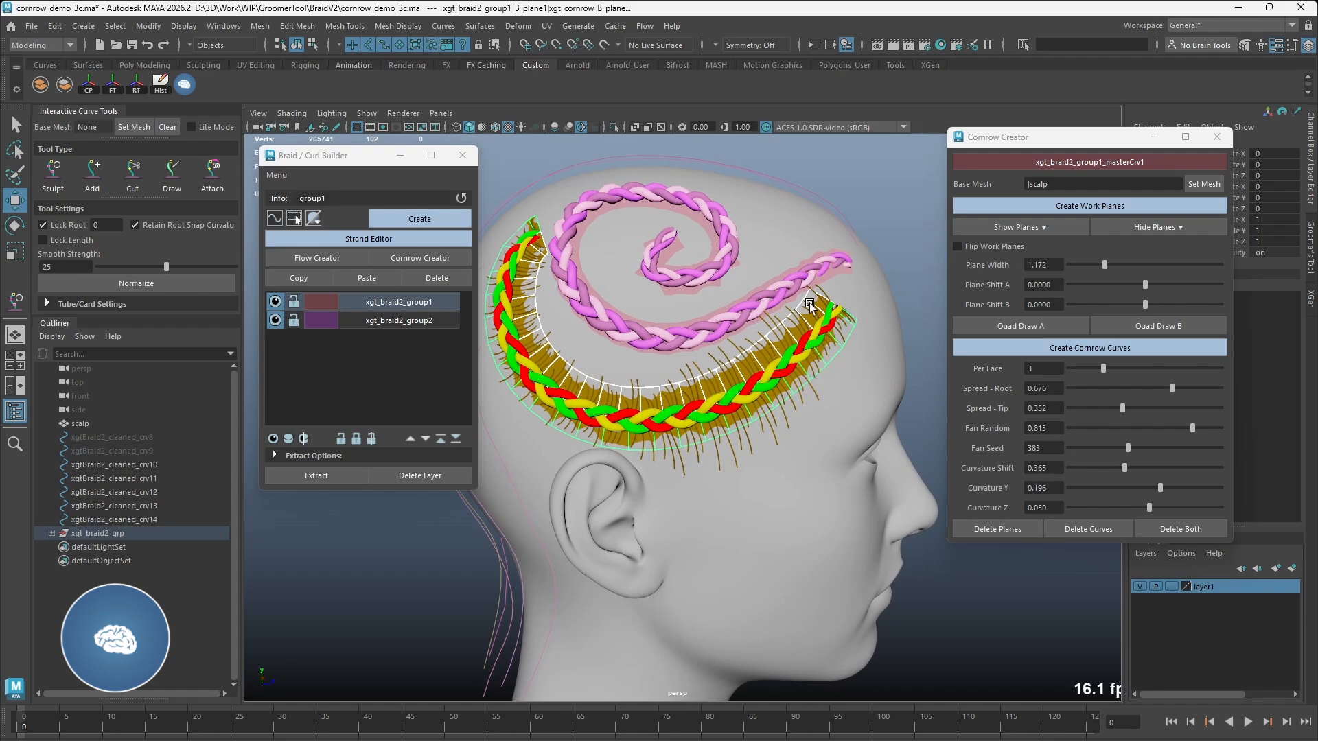
{"action": "left_click", "coordinate": [972, 322]}
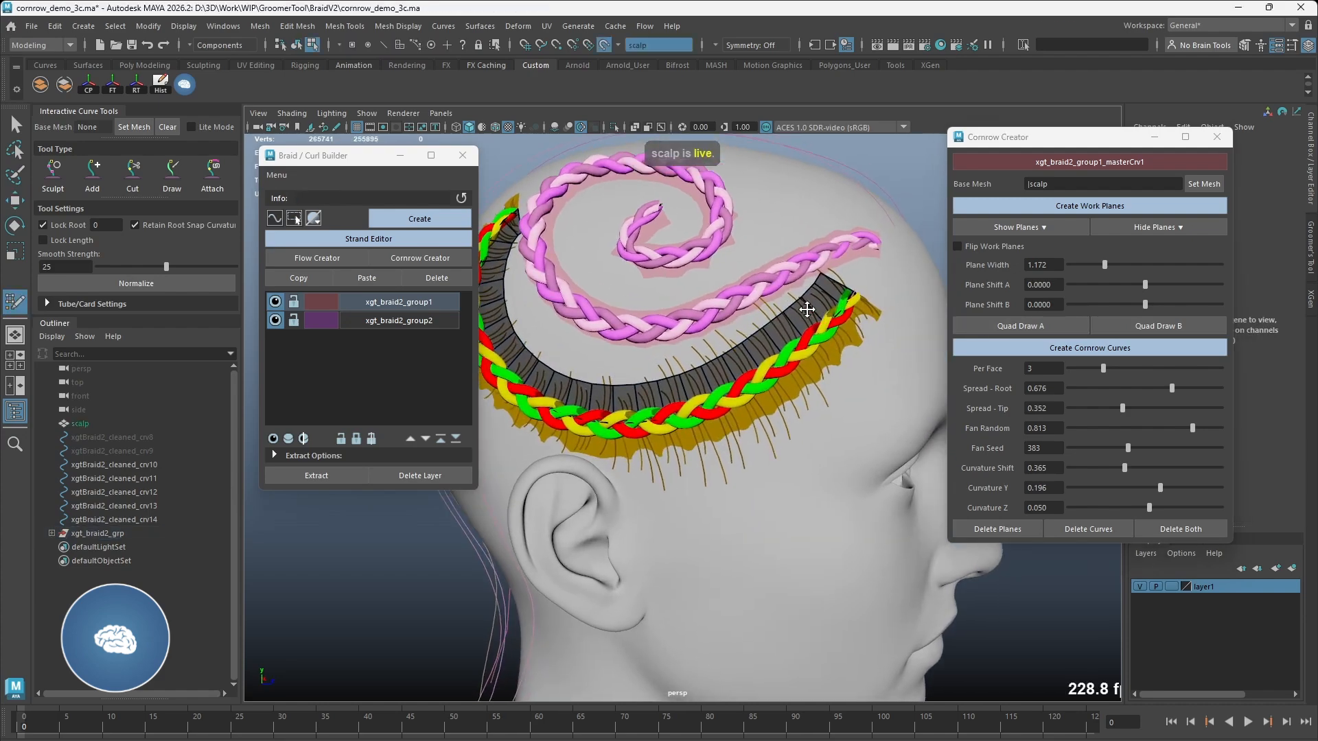
{"action": "mouse_move", "coordinate": [757, 325]}
{"action": "left_mouse_down"}
{"action": "mouse_move", "coordinate": [749, 319]}
{"action": "mouse_move", "coordinate": [770, 334]}
{"action": "left_mouse_up"}
{"action": "mouse_move", "coordinate": [745, 306]}
{"action": "left_mouse_down"}
{"action": "mouse_move", "coordinate": [720, 377]}
{"action": "mouse_move", "coordinate": [758, 388]}
{"action": "left_mouse_up"}
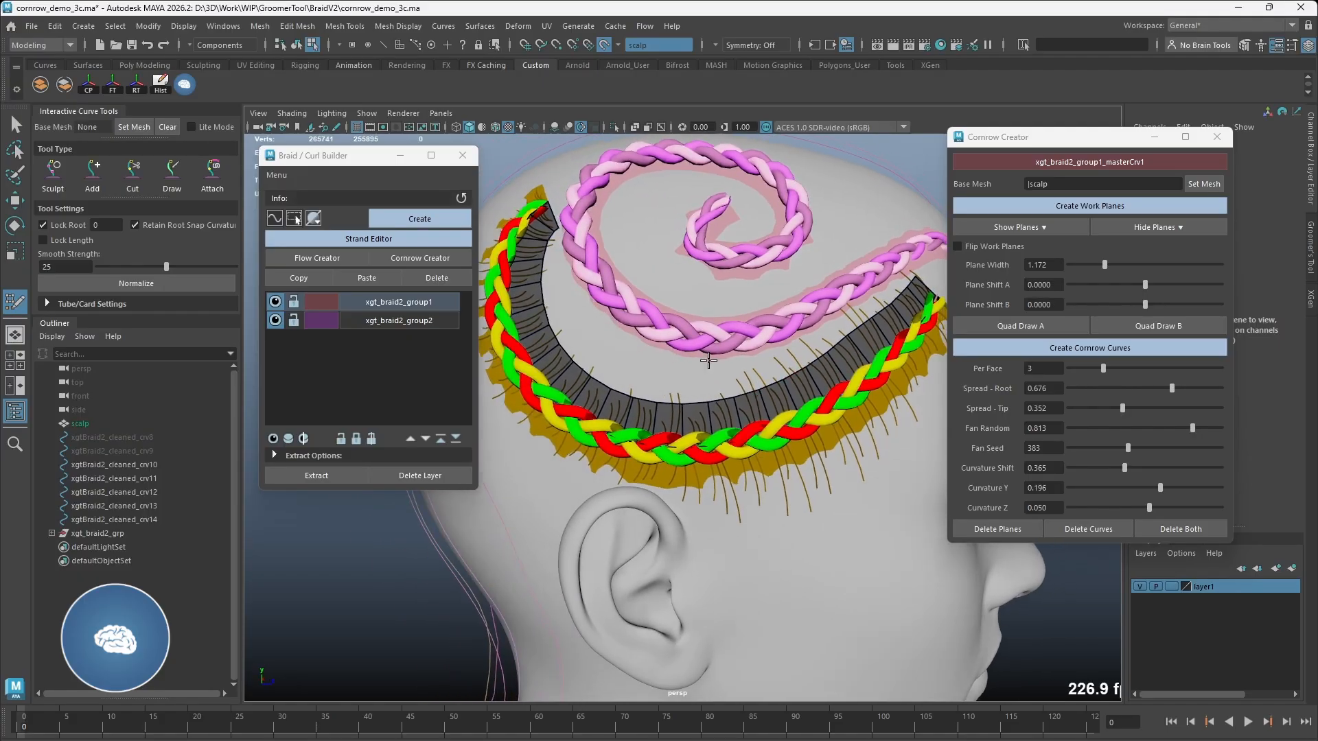
{"action": "key", "text": "w"}
{"action": "left_click", "coordinate": [694, 354]}
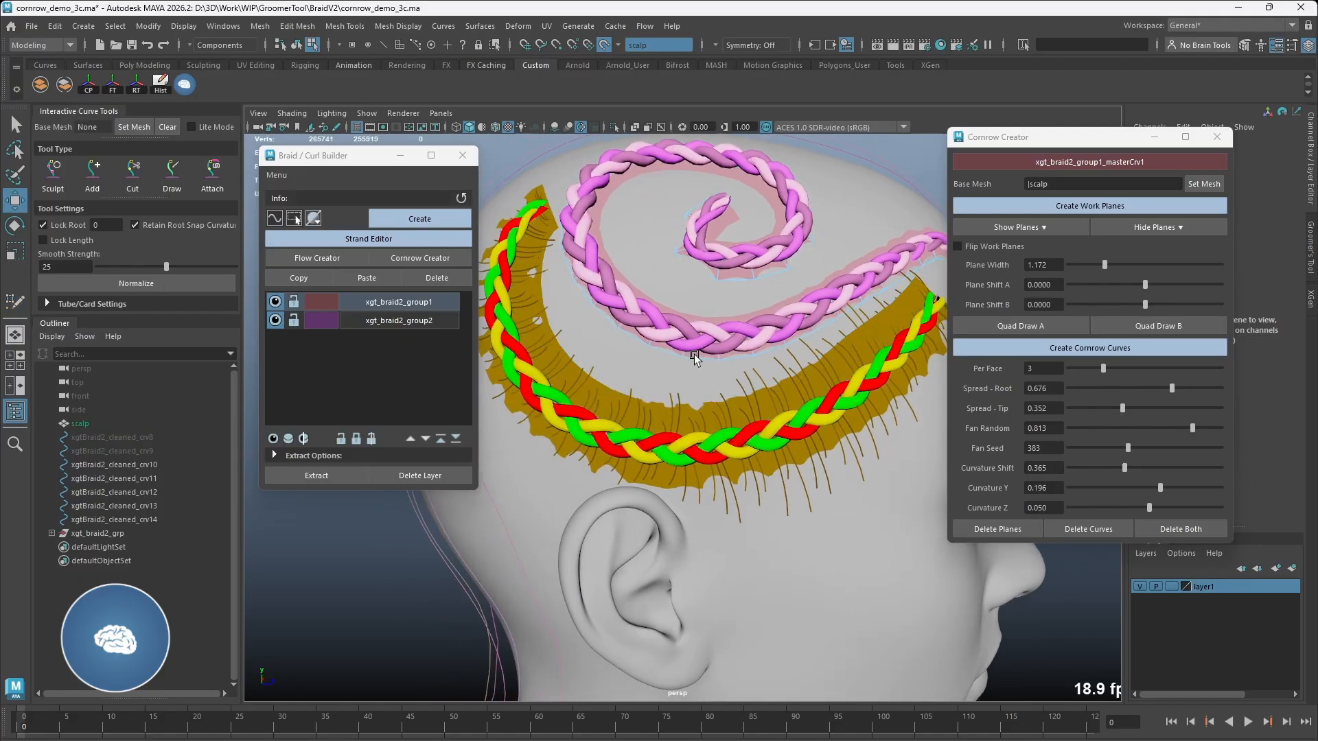
{"action": "left_click", "coordinate": [991, 322]}
{"action": "right_click_drag", "start_coordinate": [735, 328], "coordinate": [786, 308]}
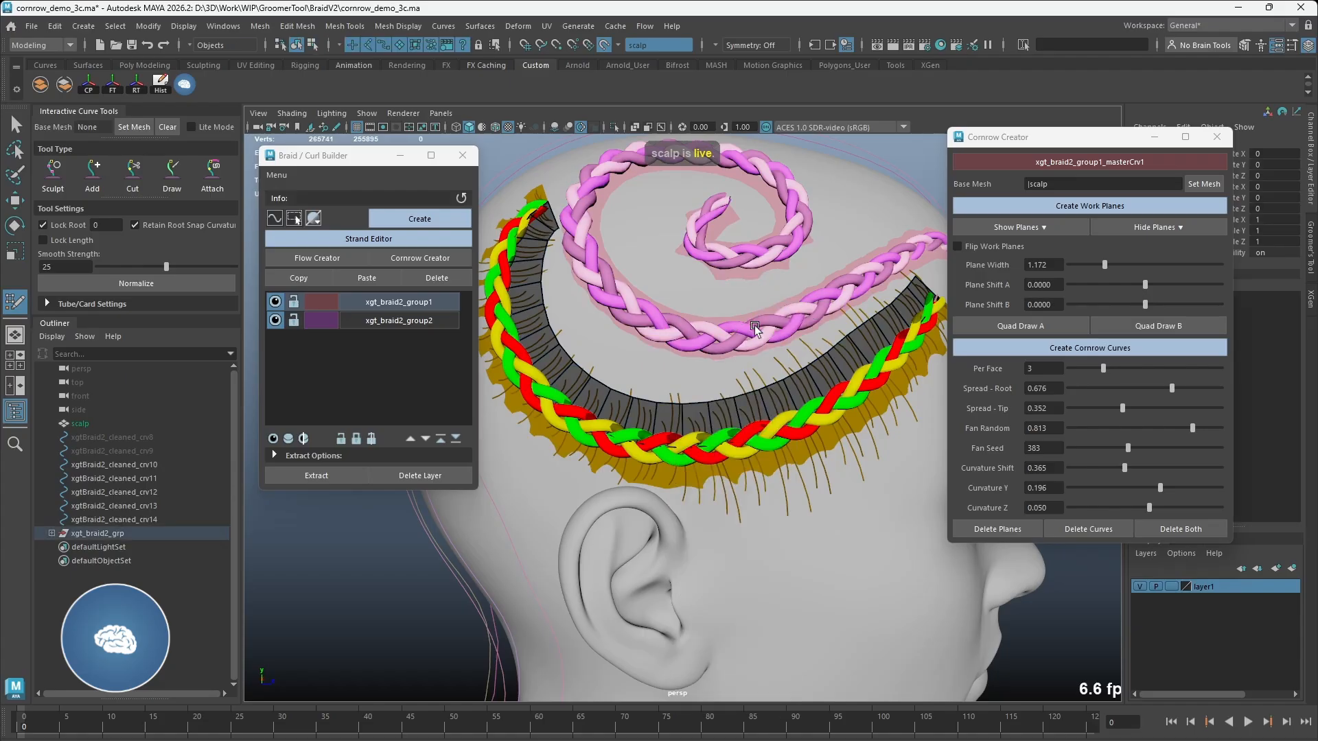
Extend the spiral braid's outer work plane with Quad Draw across the scalp to the upper edge of the lower braid's plane
{"action": "left_click", "coordinate": [728, 337]}
{"action": "left_click", "coordinate": [1040, 325]}
{"action": "left_click_drag", "start_coordinate": [698, 360], "coordinate": [700, 382]}
{"action": "mouse_move", "coordinate": [649, 345]}
{"action": "left_mouse_down"}
{"action": "mouse_move", "coordinate": [644, 365]}
{"action": "mouse_move", "coordinate": [610, 341]}
{"action": "mouse_move", "coordinate": [779, 351]}
{"action": "mouse_move", "coordinate": [720, 331]}
{"action": "mouse_move", "coordinate": [810, 281]}
{"action": "mouse_move", "coordinate": [833, 290]}
{"action": "mouse_move", "coordinate": [704, 348]}
{"action": "left_mouse_up"}
{"action": "key", "text": "4"}
{"action": "mouse_move", "coordinate": [543, 320]}
{"action": "left_mouse_down", "text": "alt"}
{"action": "mouse_move", "coordinate": [604, 267]}
{"action": "mouse_move", "coordinate": [755, 306]}
{"action": "mouse_move", "coordinate": [811, 275]}
{"action": "left_mouse_up", "text": "alt"}
{"action": "key", "text": "w"}
{"action": "left_click", "coordinate": [794, 345]}
{"action": "left_click", "coordinate": [604, 45]}
{"action": "key", "text": "5"}
Try to reshape the front of the lower braid's outer work plane by moving its edge vertices with the live surface off
{"action": "left_click", "coordinate": [840, 315]}
{"action": "left_click", "coordinate": [834, 323]}
{"action": "left_click", "coordinate": [828, 330]}
{"action": "left_click", "coordinate": [825, 324]}
{"action": "left_click_drag", "start_coordinate": [828, 321], "coordinate": [906, 237], "text": "alt"}
{"action": "right_click_drag", "start_coordinate": [913, 225], "coordinate": [821, 212]}
{"action": "left_click", "coordinate": [840, 300]}
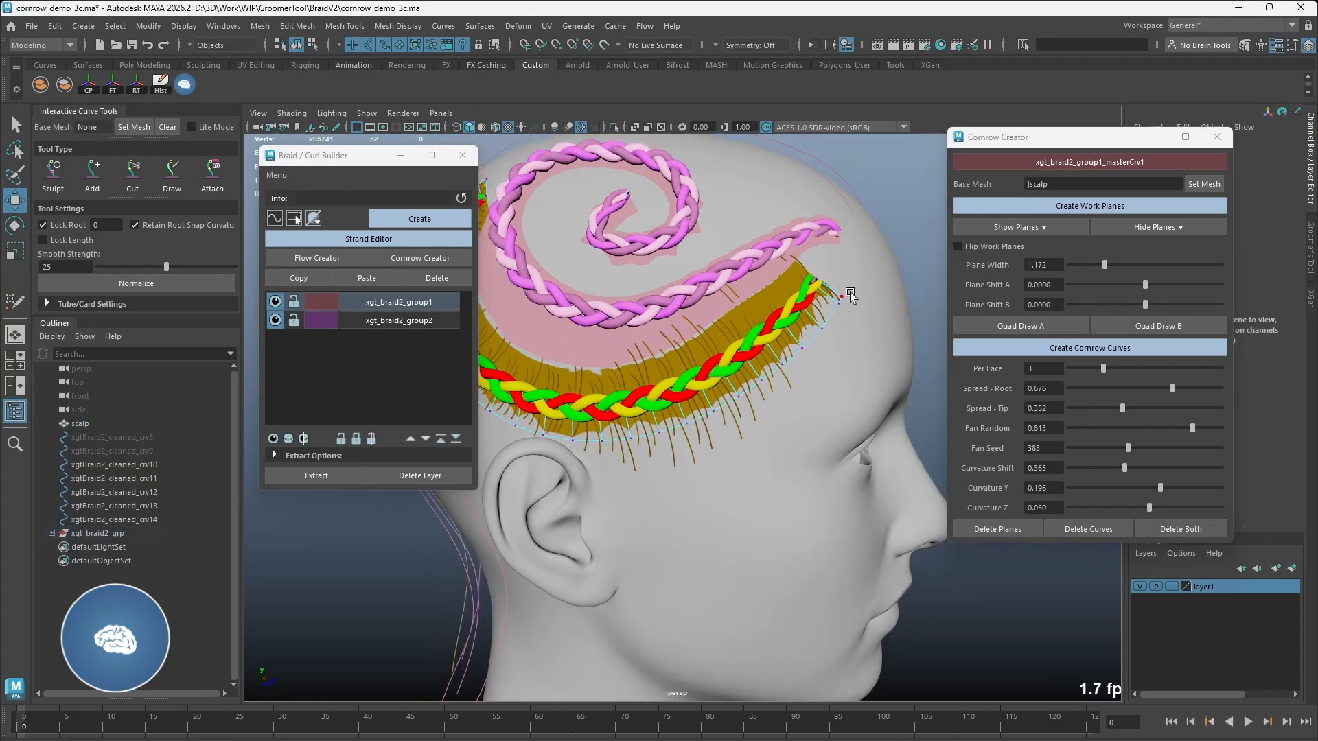
{"action": "left_click_drag", "start_coordinate": [796, 379], "coordinate": [754, 394], "text": "shift"}
{"action": "left_click_drag", "start_coordinate": [746, 387], "coordinate": [707, 424], "text": "shift"}
{"action": "left_click_drag", "start_coordinate": [777, 356], "coordinate": [809, 361]}
{"action": "right_click_drag", "start_coordinate": [835, 302], "coordinate": [858, 278]}
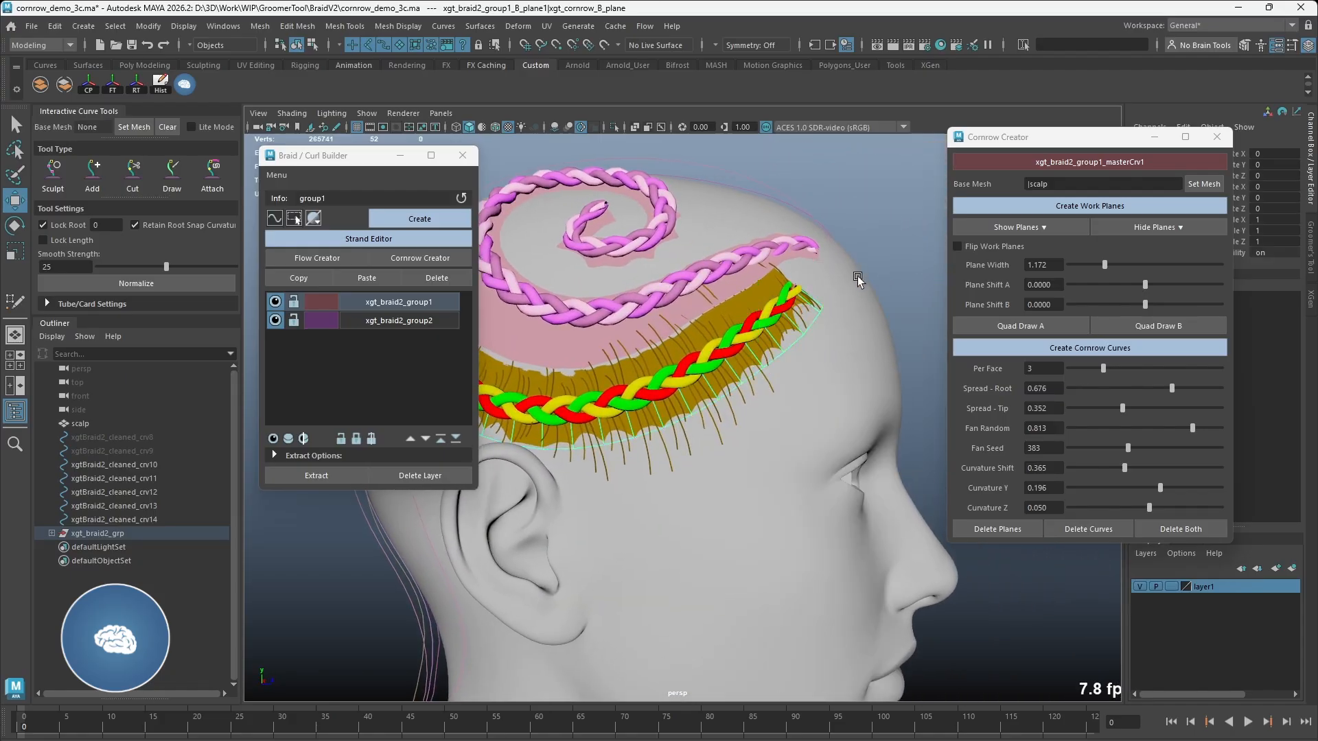
Make the scalp live and pull the front edge vertices of the lower braid's outer work plane outward along it
{"action": "left_click", "coordinate": [858, 278]}
{"action": "left_click", "coordinate": [603, 44]}
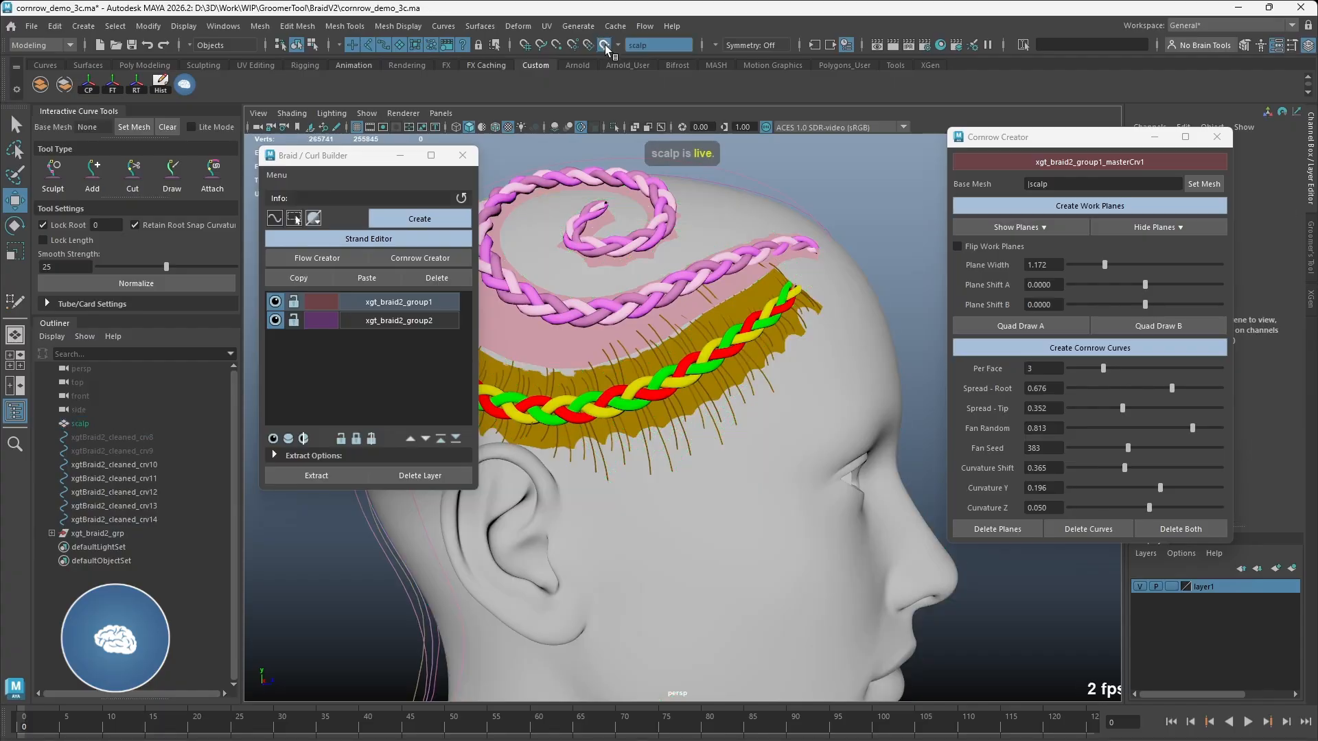
{"action": "left_click", "coordinate": [799, 330]}
{"action": "left_click_drag", "start_coordinate": [801, 329], "coordinate": [838, 290], "text": "alt"}
{"action": "right_click_drag", "start_coordinate": [838, 289], "coordinate": [807, 291]}
{"action": "left_click_drag", "start_coordinate": [833, 343], "coordinate": [838, 395], "text": "alt"}
{"action": "left_click", "coordinate": [703, 404]}
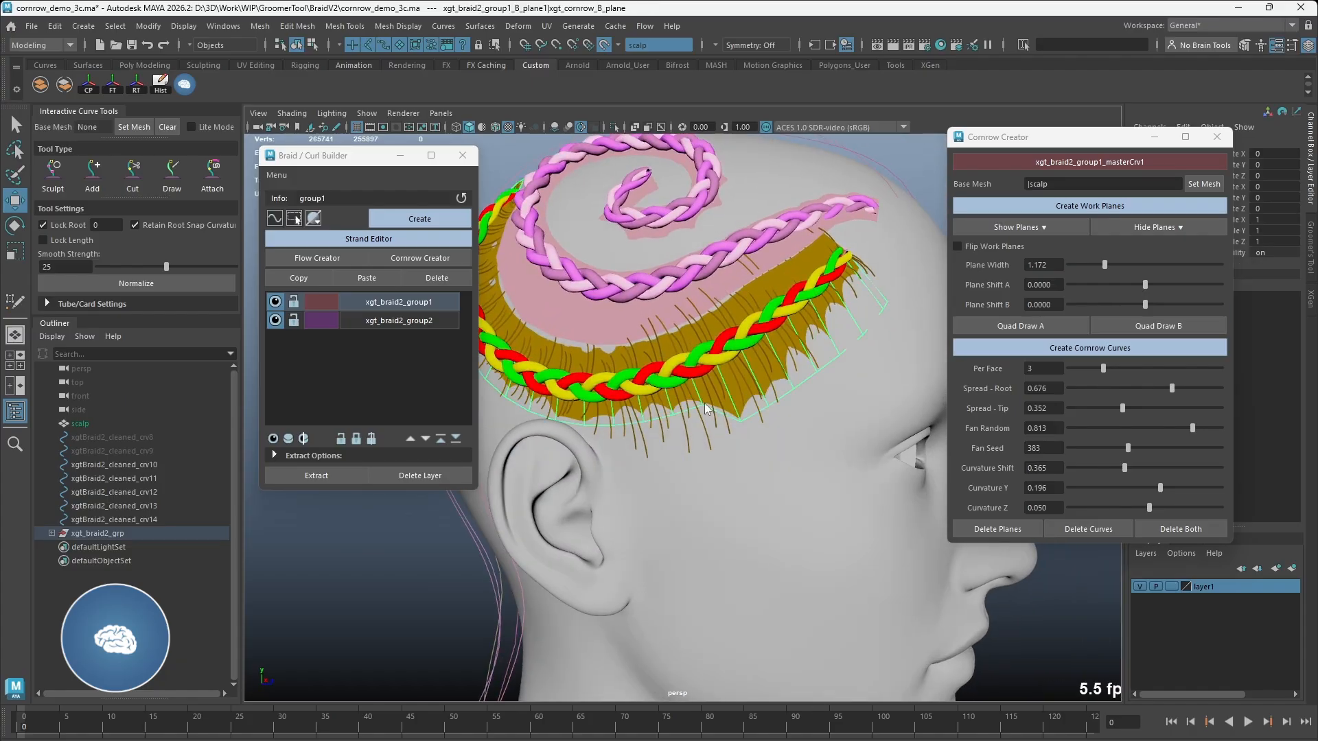
Move the lower work plane's edge vertices in front of the ear downward along the scalp
{"action": "left_click_drag", "start_coordinate": [702, 377], "coordinate": [703, 400]}
{"action": "left_click_drag", "start_coordinate": [703, 400], "coordinate": [724, 399], "text": "alt"}
{"action": "left_click", "coordinate": [723, 396], "text": "shift"}
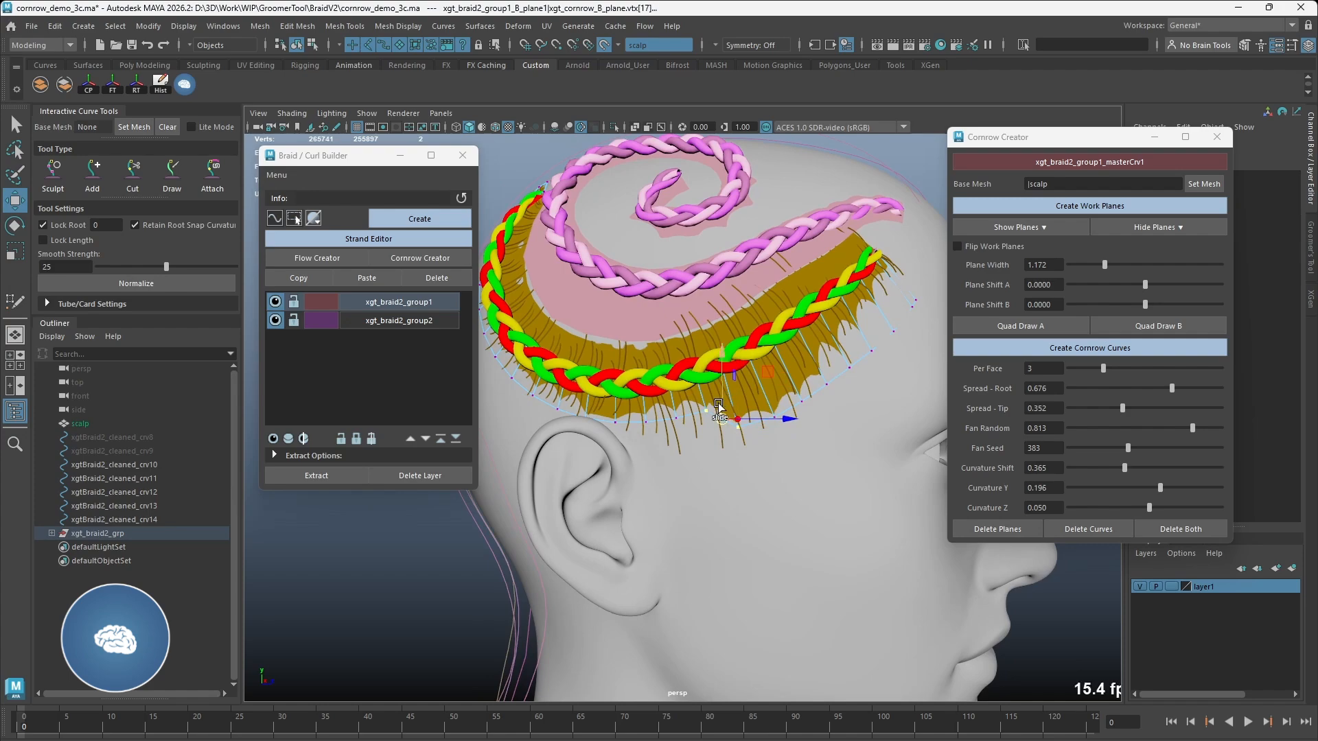
{"action": "middle_click_drag", "start_coordinate": [712, 411], "coordinate": [720, 411], "text": "alt"}
{"action": "left_click", "coordinate": [716, 423]}
{"action": "left_click", "coordinate": [716, 412]}
{"action": "left_click_drag", "start_coordinate": [716, 412], "coordinate": [715, 432]}
{"action": "key", "text": "w"}
Enable the Move tool's Tweak Mode and pull the work plane's edge vertex above the ear downward
{"action": "left_click", "coordinate": [722, 405]}
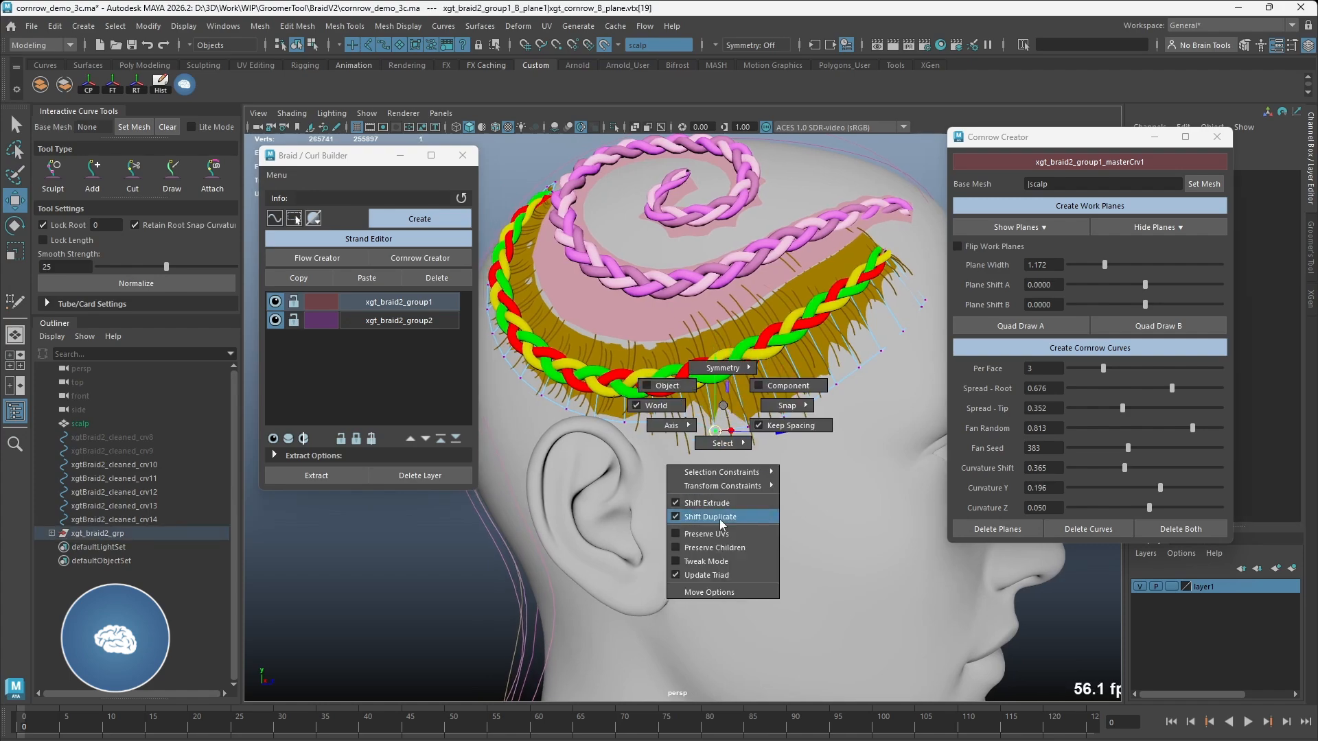
{"action": "left_click", "coordinate": [699, 561]}
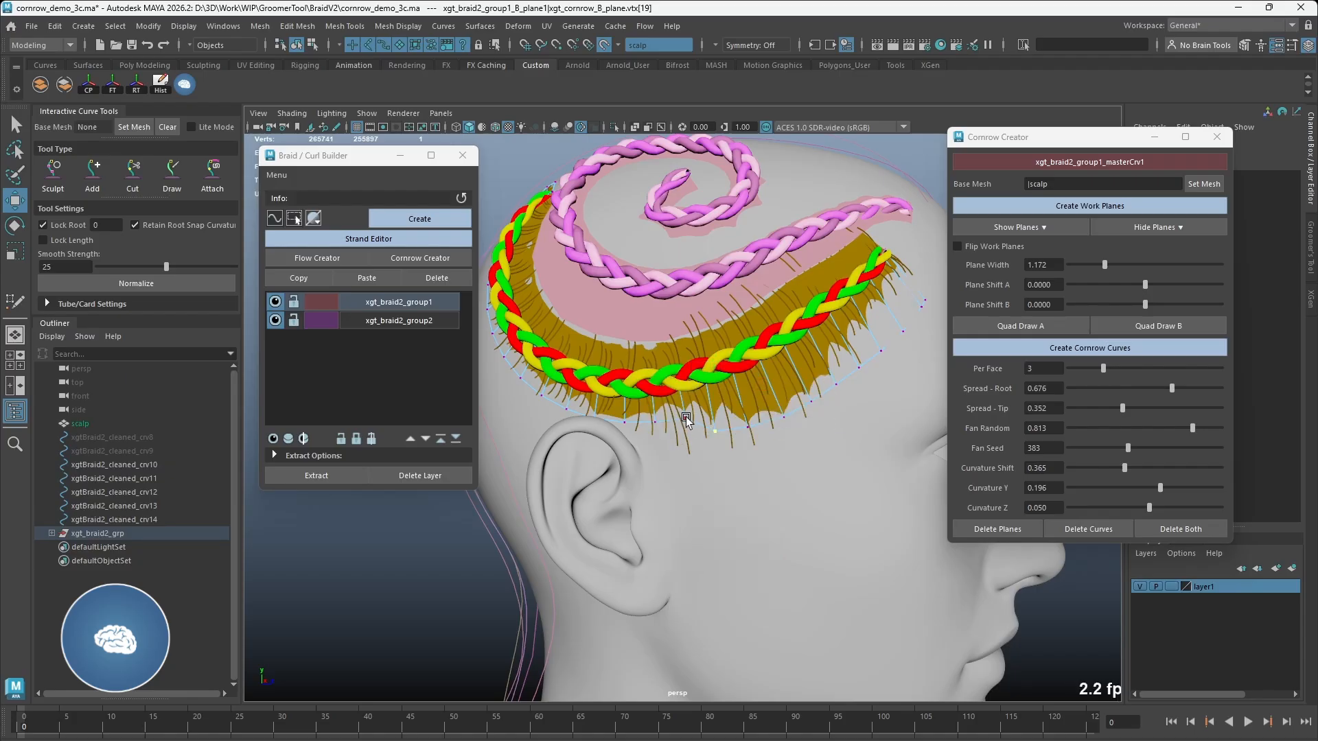
{"action": "left_click_drag", "start_coordinate": [624, 420], "coordinate": [624, 439]}
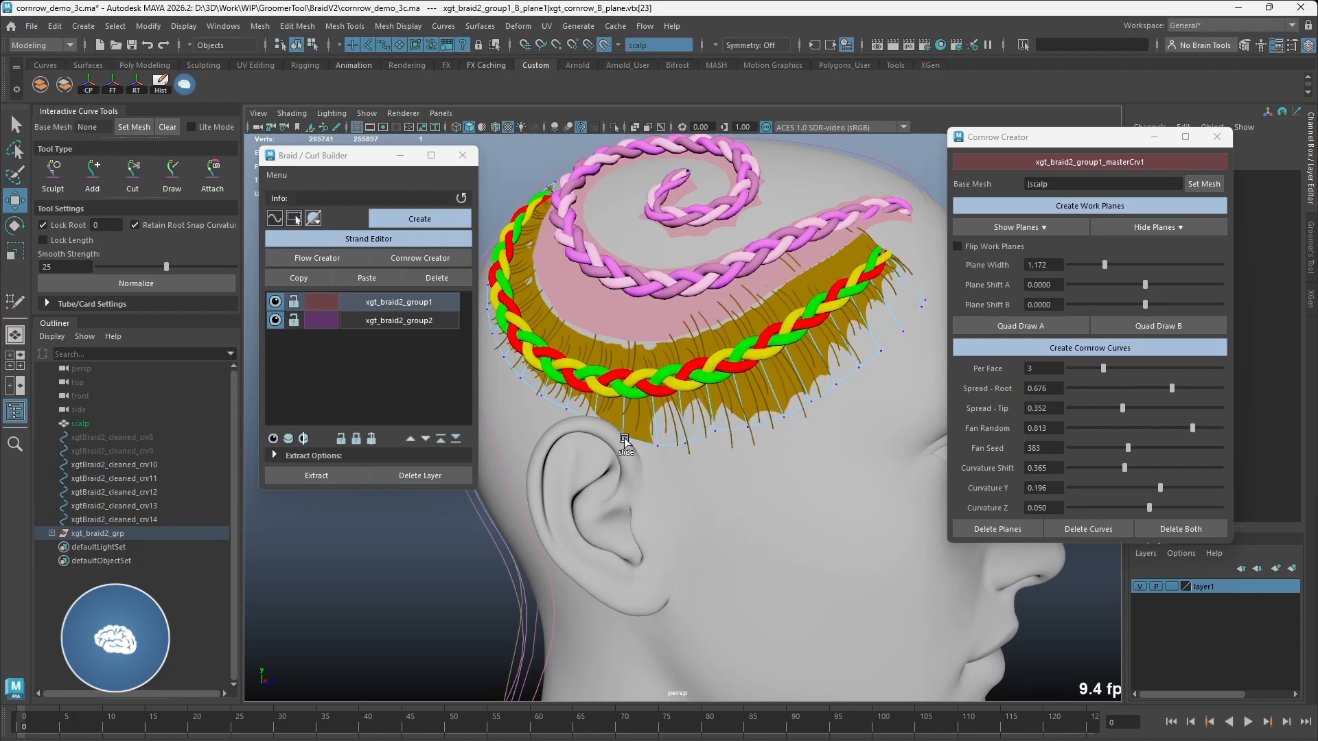
{"action": "left_click_drag", "start_coordinate": [777, 422], "coordinate": [805, 388], "text": "alt"}
{"action": "right_click_drag", "start_coordinate": [805, 388], "coordinate": [775, 360]}
Create cornrow curves from the edited work planes of the spiral braid and xgt_braid2_group1
{"action": "left_click", "coordinate": [775, 311]}
{"action": "left_click_drag", "start_coordinate": [775, 310], "coordinate": [796, 338], "text": "alt"}
{"action": "left_click", "coordinate": [1026, 350]}
{"action": "left_click", "coordinate": [442, 304]}
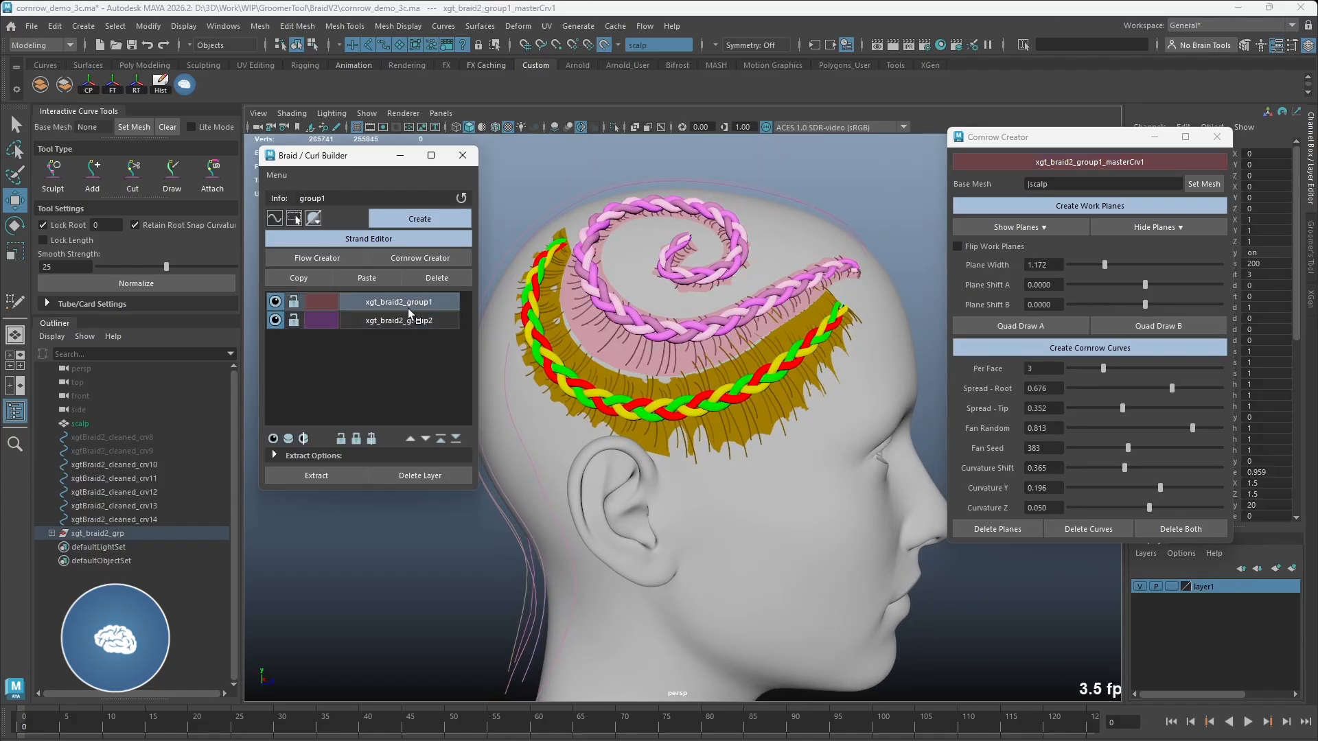
{"action": "left_click", "coordinate": [1026, 348]}
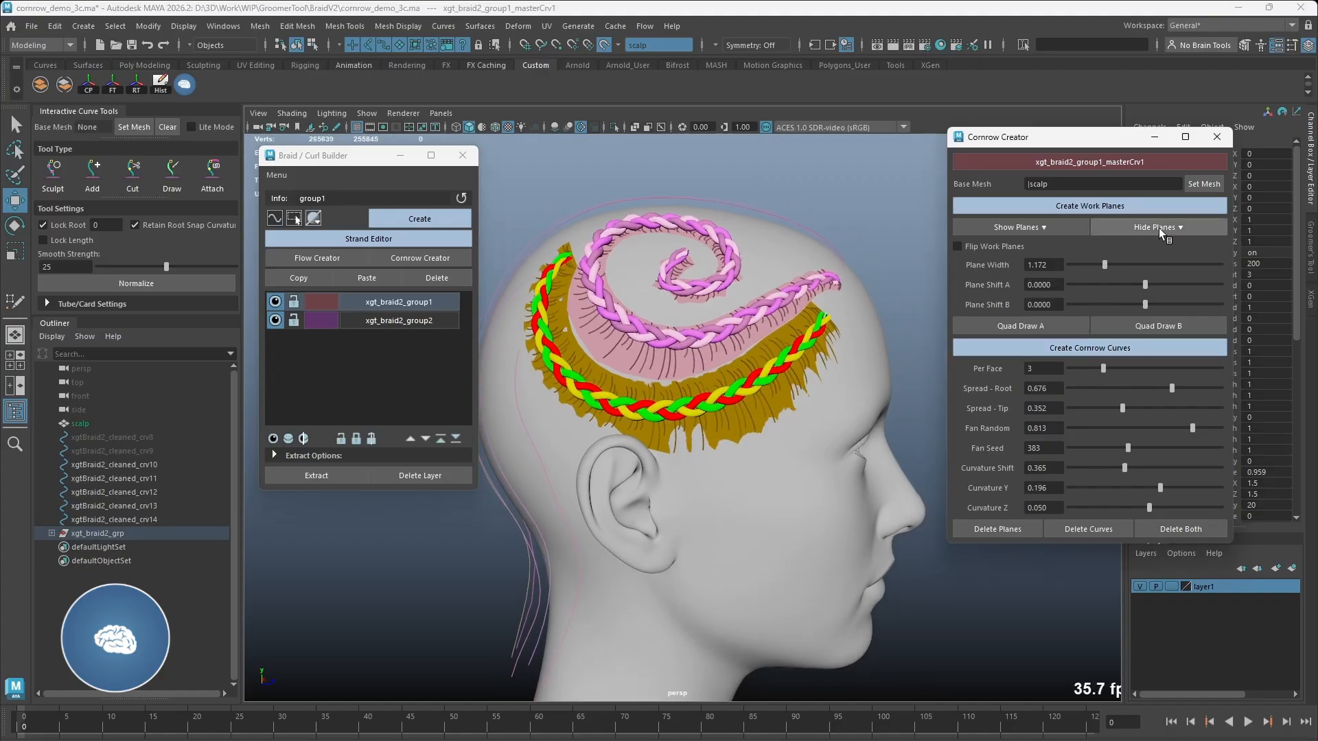
Hide the work planes of both braids, inspect the cornrow curves at the hairline and close the Cornrow Creator
{"action": "left_click", "coordinate": [1158, 227]}
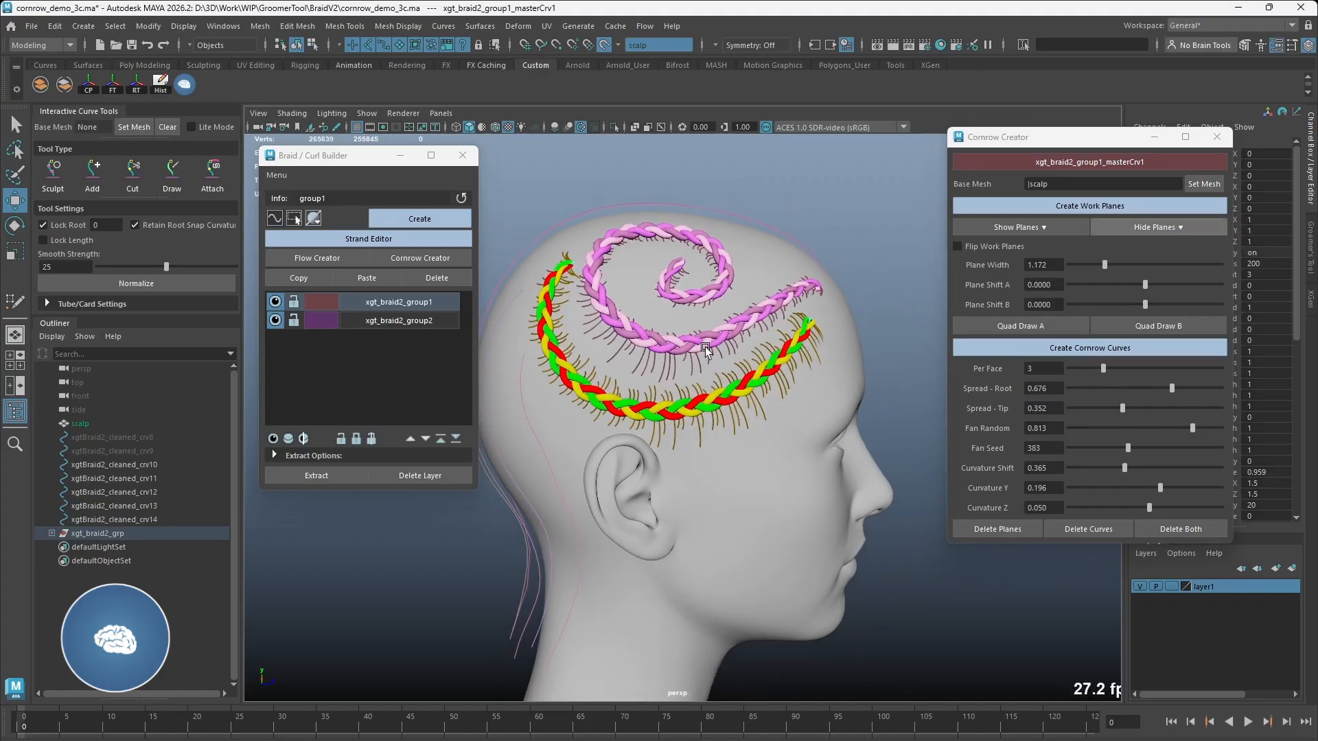
{"action": "left_click_drag", "start_coordinate": [747, 344], "coordinate": [752, 314], "text": "alt"}
{"action": "left_click", "coordinate": [776, 336]}
{"action": "scroll", "coordinate": [748, 322], "scroll_direction": "up", "scroll_amount": 3}
{"action": "left_click", "coordinate": [726, 310]}
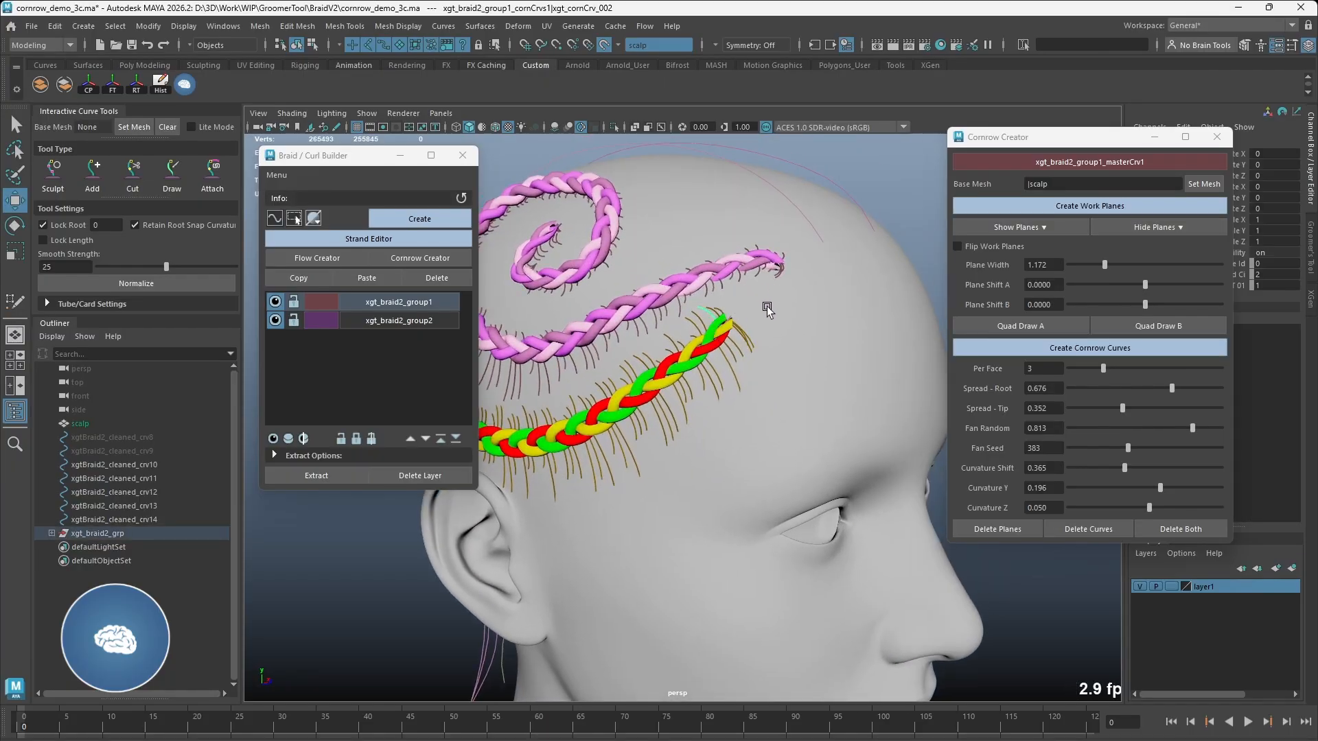
{"action": "left_click", "coordinate": [1216, 136]}
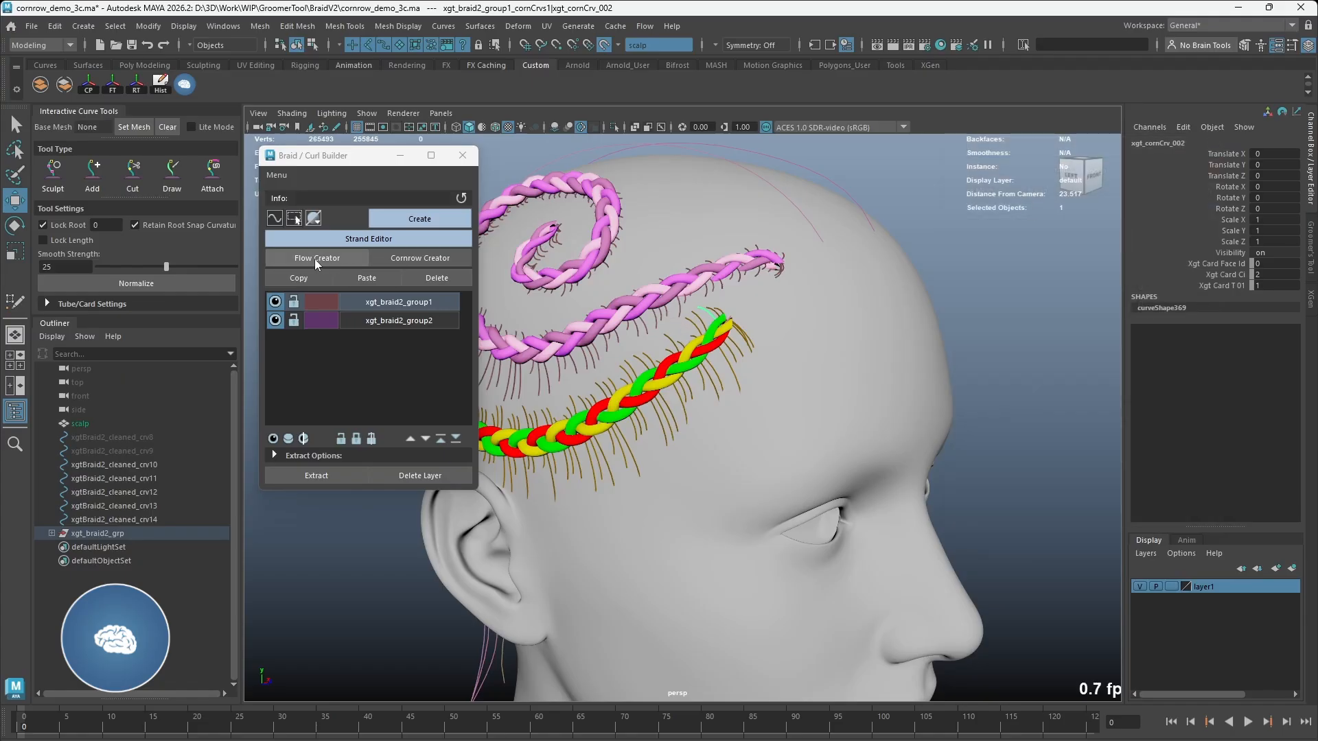
Open the Flow Creator for xgt_braid2_group1 and create a flow layer on its red first strand
{"action": "left_click", "coordinate": [315, 258]}
{"action": "left_click", "coordinate": [431, 301]}
{"action": "left_click", "coordinate": [973, 213]}
{"action": "left_click", "coordinate": [917, 309]}
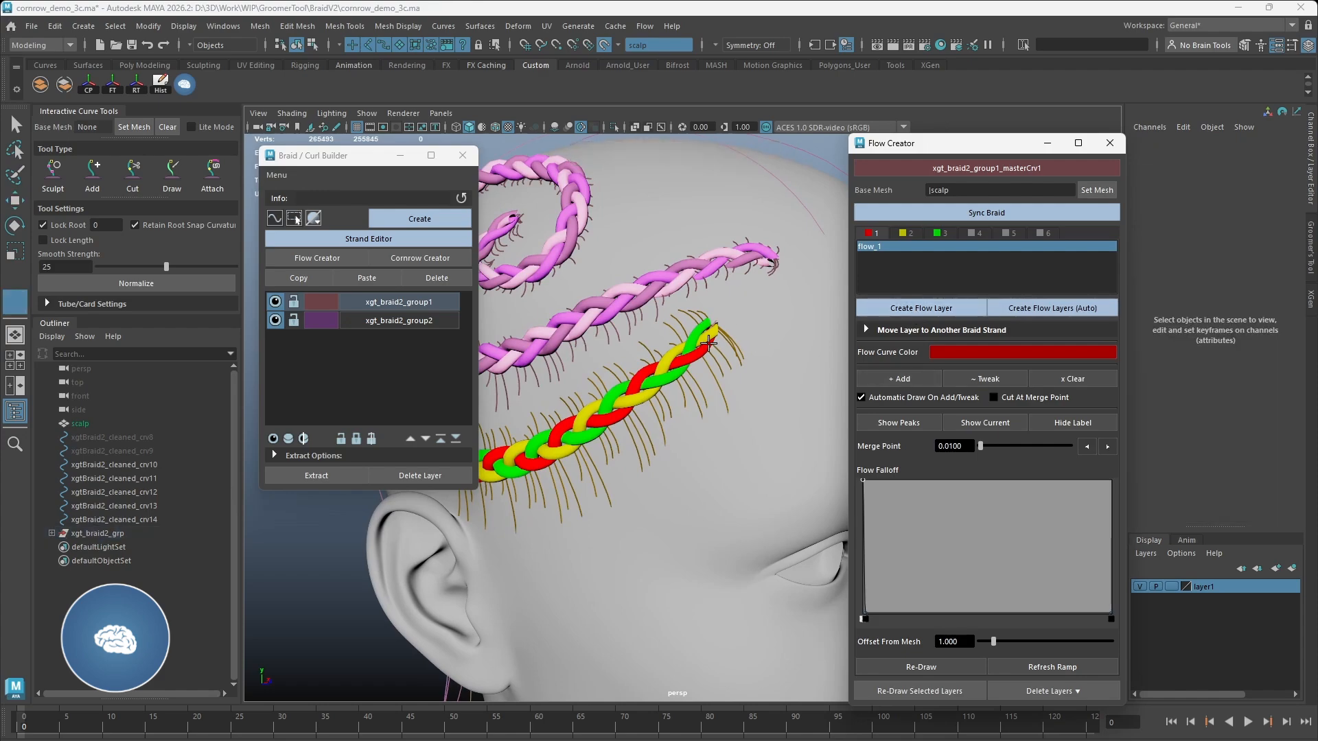
Draw two flow curves from the red strand's front end and redraw them with Offset From Mesh 0.1
{"action": "mouse_move", "coordinate": [717, 330]}
{"action": "left_mouse_down"}
{"action": "mouse_move", "coordinate": [728, 294]}
{"action": "mouse_move", "coordinate": [818, 335]}
{"action": "mouse_move", "coordinate": [696, 283]}
{"action": "left_mouse_up"}
{"action": "left_click", "coordinate": [922, 639]}
{"action": "left_click", "coordinate": [924, 670]}
{"action": "mouse_move", "coordinate": [693, 297]}
{"action": "left_mouse_down", "text": "alt"}
{"action": "mouse_move", "coordinate": [735, 303]}
{"action": "mouse_move", "coordinate": [685, 303]}
{"action": "mouse_move", "coordinate": [694, 294]}
{"action": "mouse_move", "coordinate": [709, 315]}
{"action": "mouse_move", "coordinate": [696, 284]}
{"action": "left_mouse_up", "text": "alt"}
{"action": "mouse_move", "coordinate": [697, 284]}
{"action": "left_mouse_down", "text": "alt"}
{"action": "mouse_move", "coordinate": [741, 303]}
{"action": "mouse_move", "coordinate": [723, 312]}
{"action": "left_mouse_up", "text": "alt"}
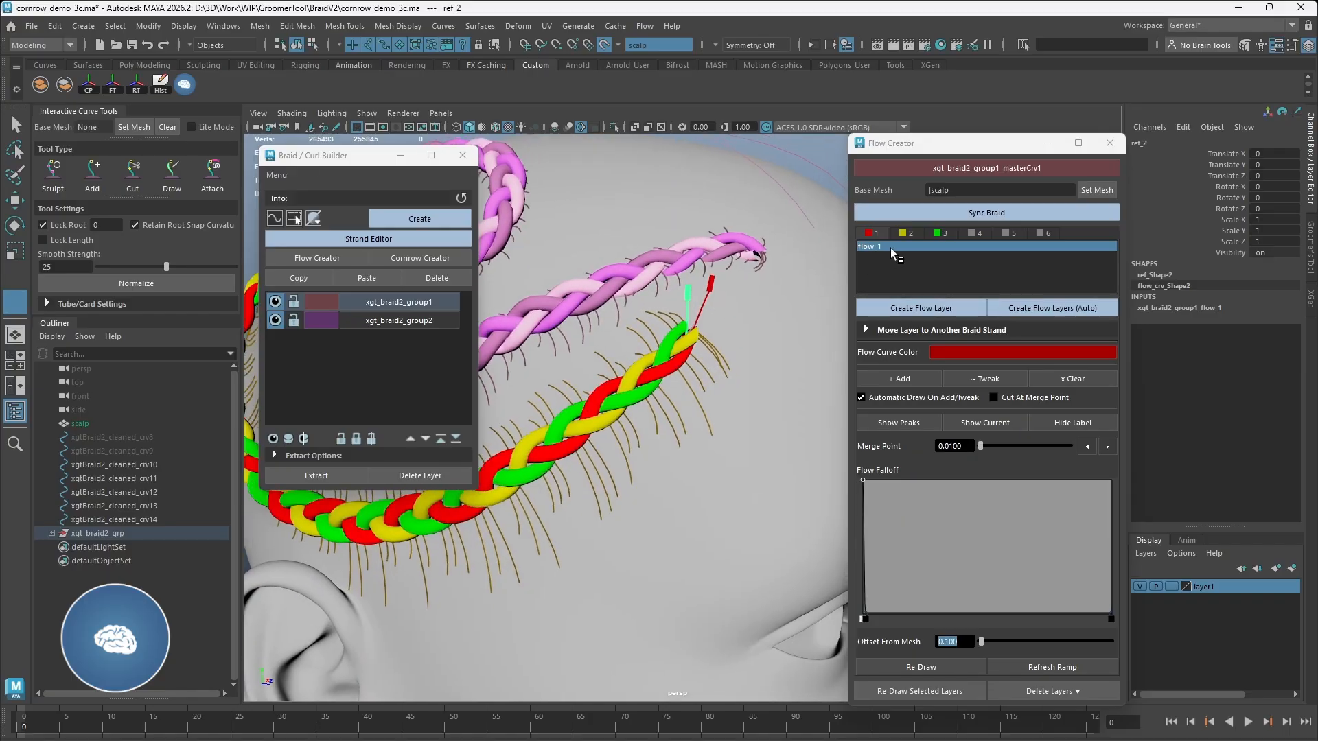
Create a flow layer for the yellow second strand and add two flow curves at its front end with offset 0.1
{"action": "left_click", "coordinate": [921, 308]}
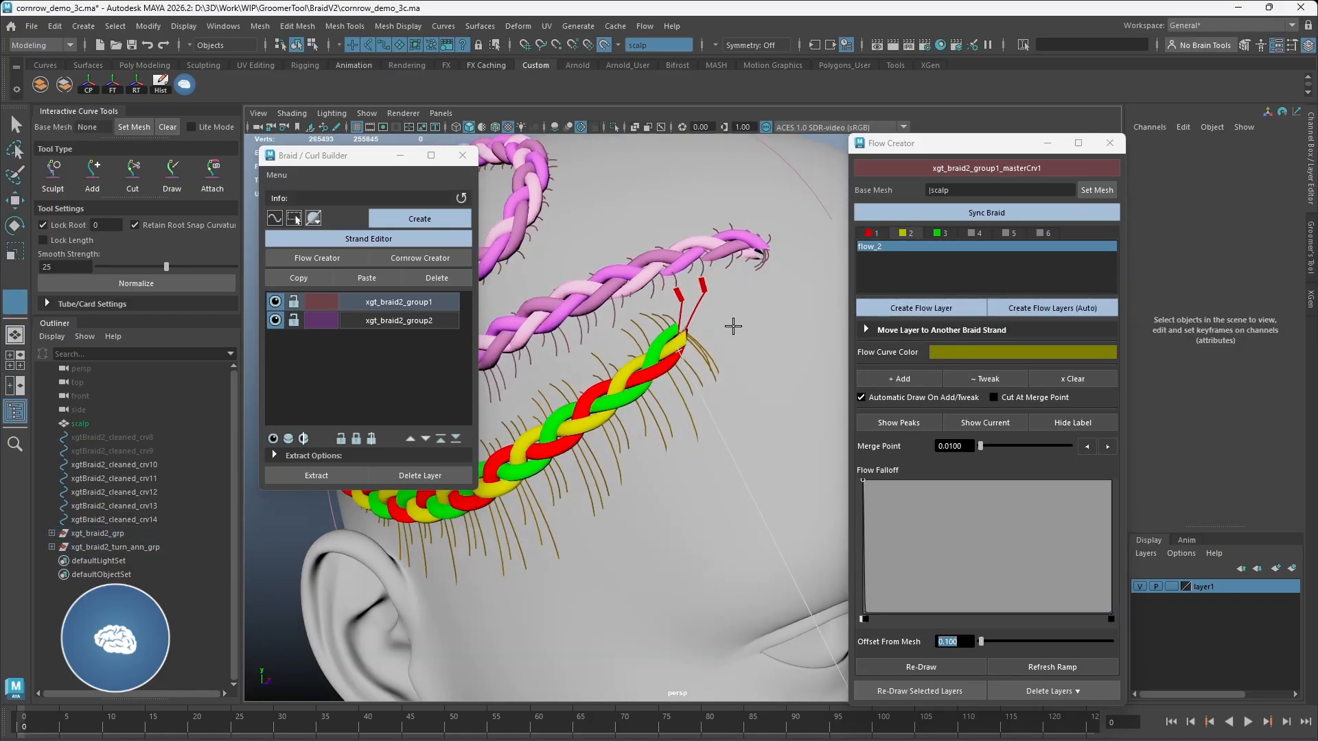
{"action": "left_click", "coordinate": [735, 361]}
{"action": "double_click", "coordinate": [966, 641]}
{"action": "type", "text": "0.1"}
{"action": "key", "text": "Return"}
Add two flow curves to the green third strand's flow layer, set Offset From Mesh to 0.15 and close the Flow Creator
{"action": "left_click", "coordinate": [899, 379]}
{"action": "left_click", "coordinate": [727, 306]}
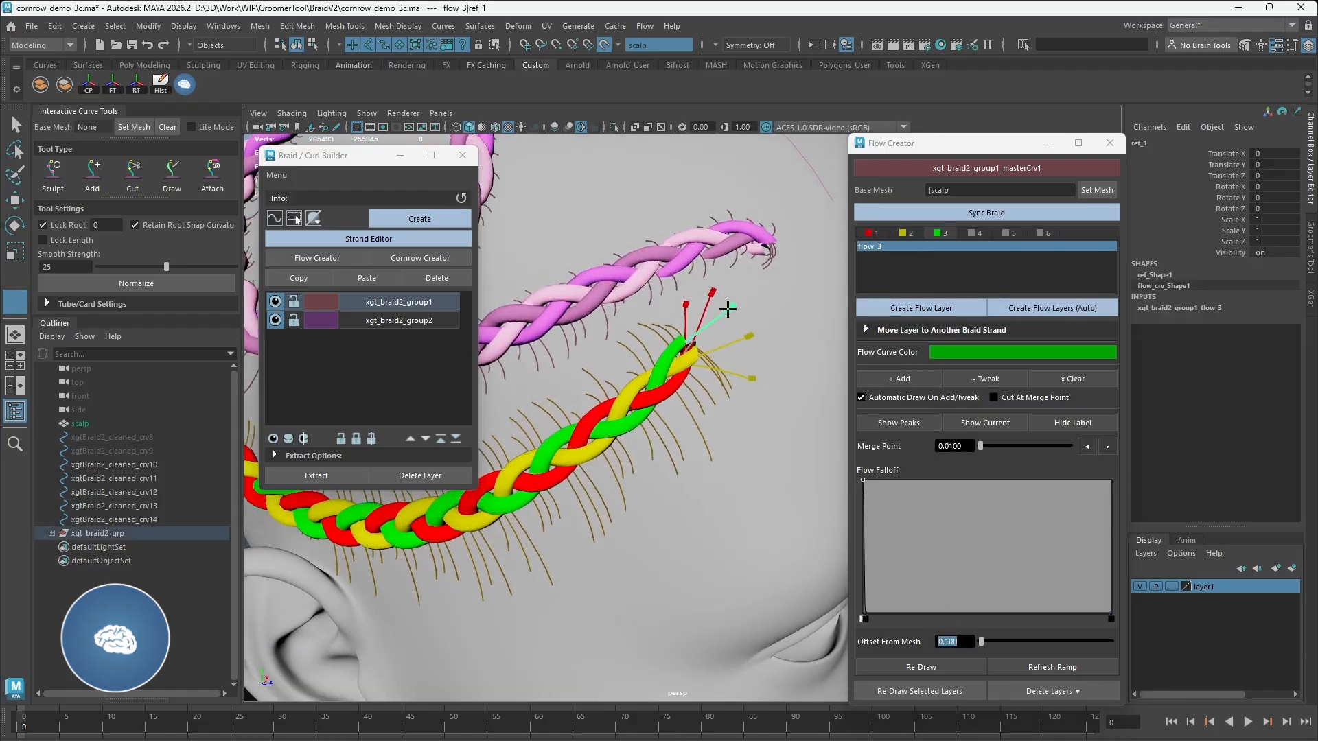
{"action": "left_click_drag", "start_coordinate": [755, 332], "coordinate": [726, 351], "text": "alt"}
{"action": "double_click", "coordinate": [961, 641]}
{"action": "type", "text": "0.15"}
{"action": "key", "text": "Return"}
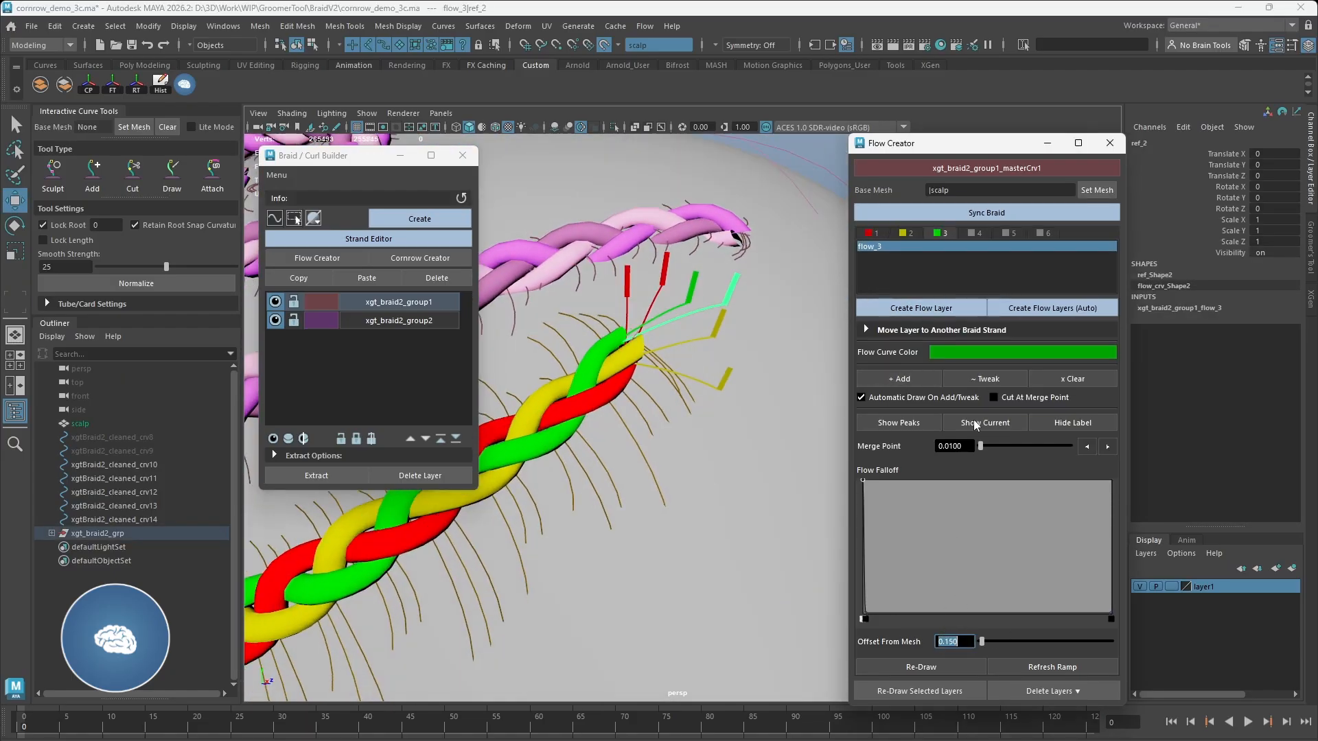
{"action": "left_click", "coordinate": [917, 246]}
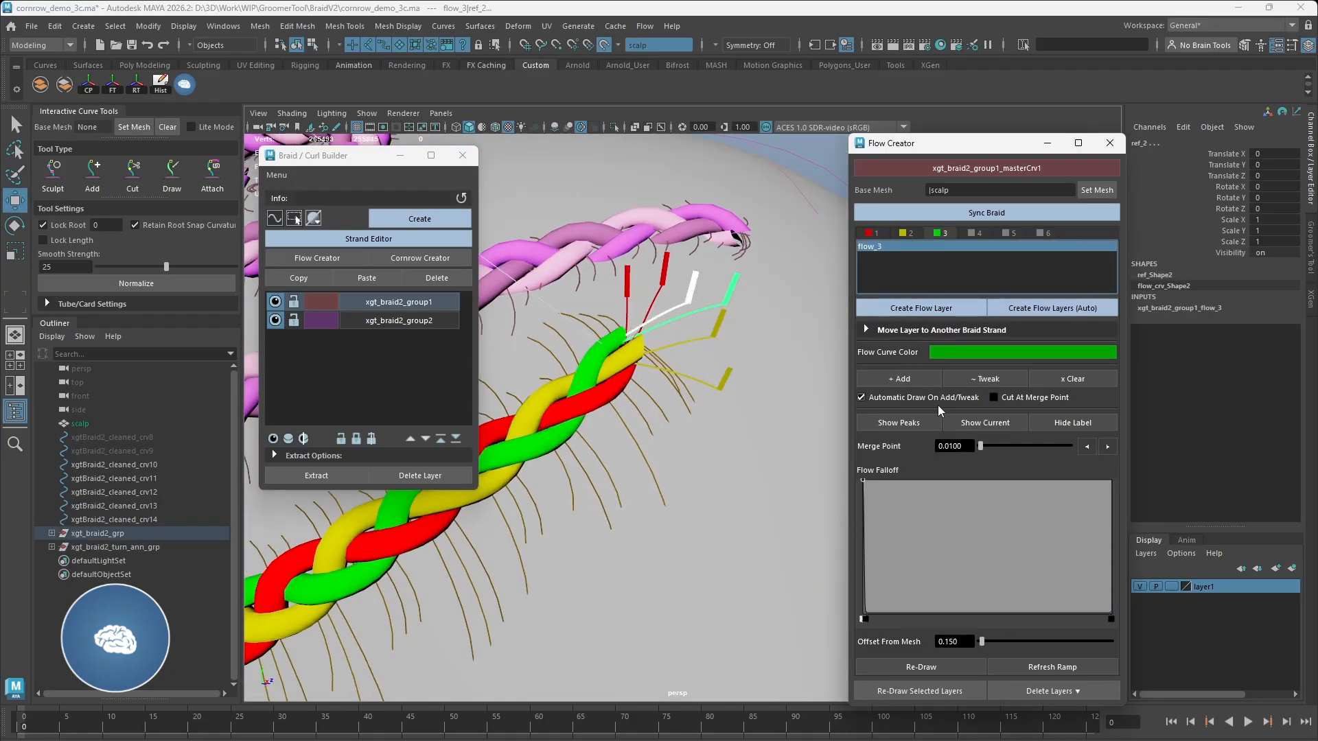
{"action": "right_click_drag", "start_coordinate": [696, 331], "coordinate": [512, 336], "text": "alt"}
{"action": "left_click_drag", "start_coordinate": [542, 337], "coordinate": [567, 271], "text": "alt"}
{"action": "left_click", "coordinate": [1109, 144]}
{"action": "left_click_drag", "start_coordinate": [705, 391], "coordinate": [744, 351], "text": "alt"}
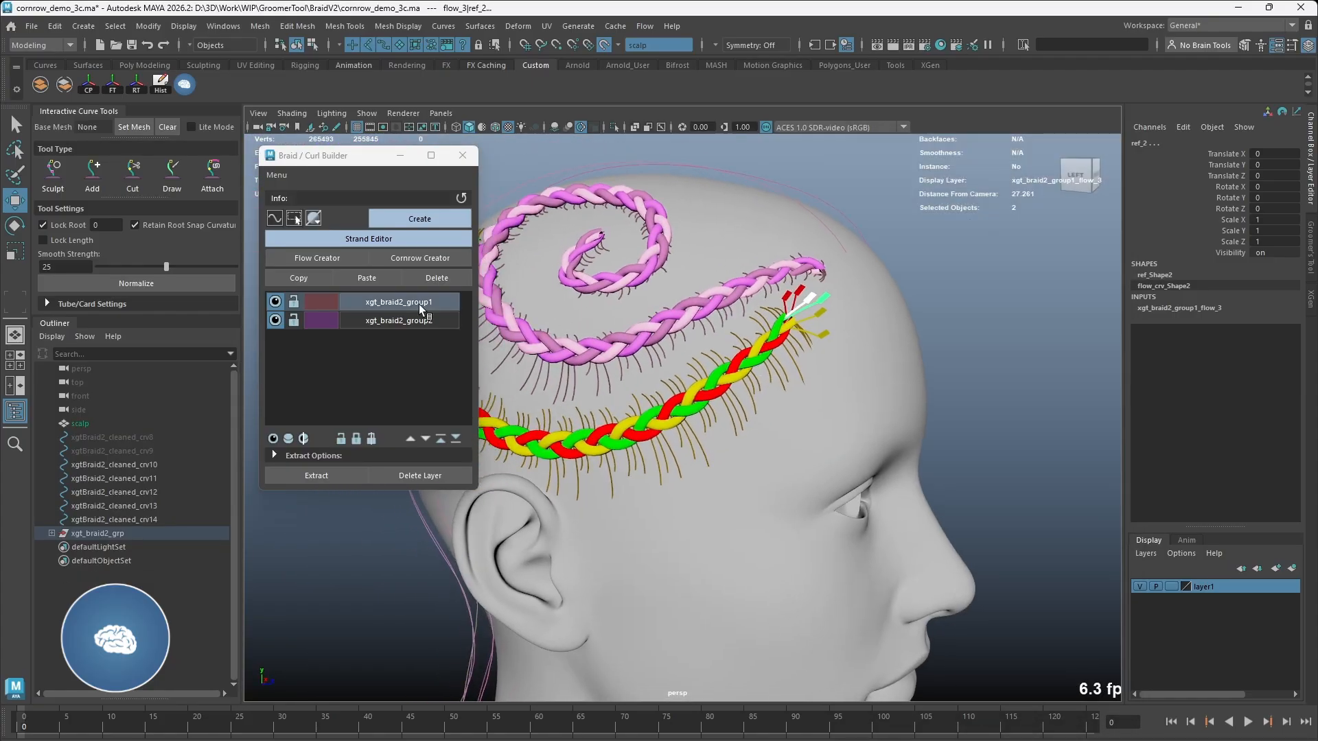
Extract the selected xgt_braid2_group1 layer with only the Flow and Cornrow options enabled
{"action": "left_click", "coordinate": [330, 455]}
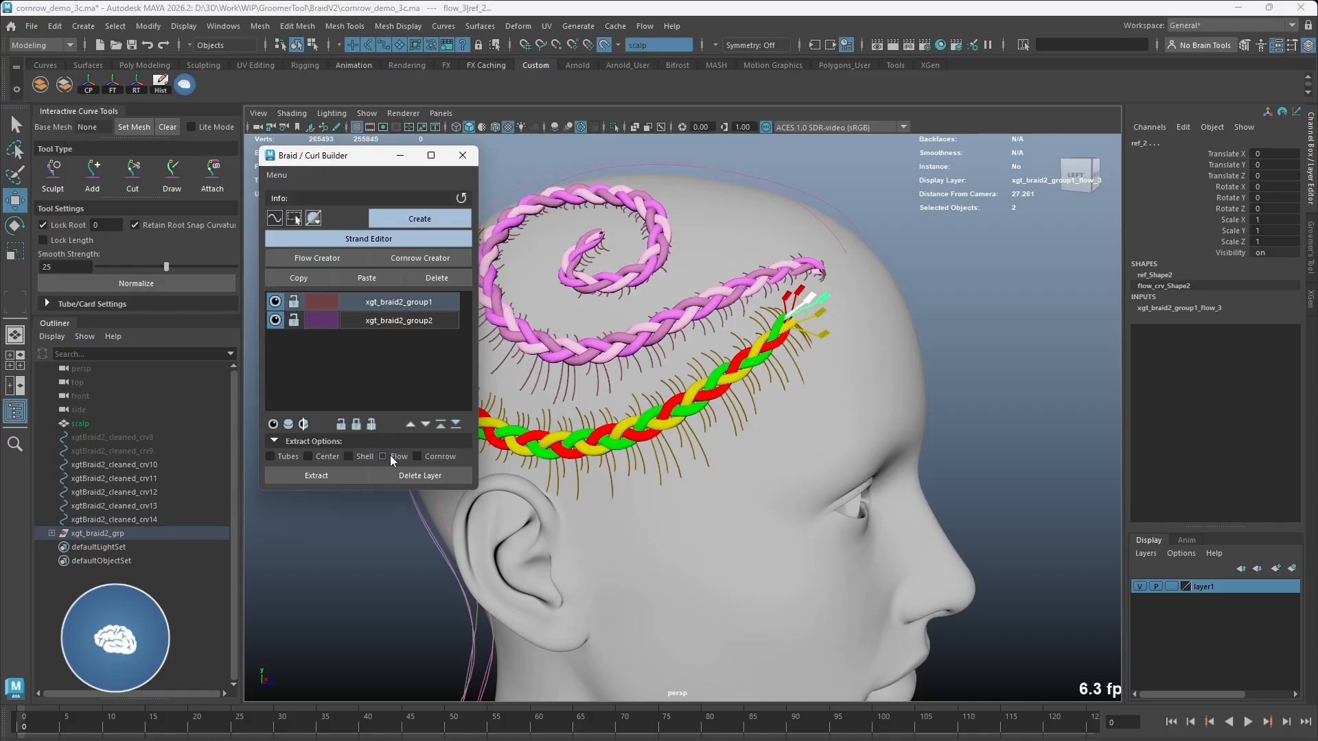
{"action": "left_click", "coordinate": [332, 477]}
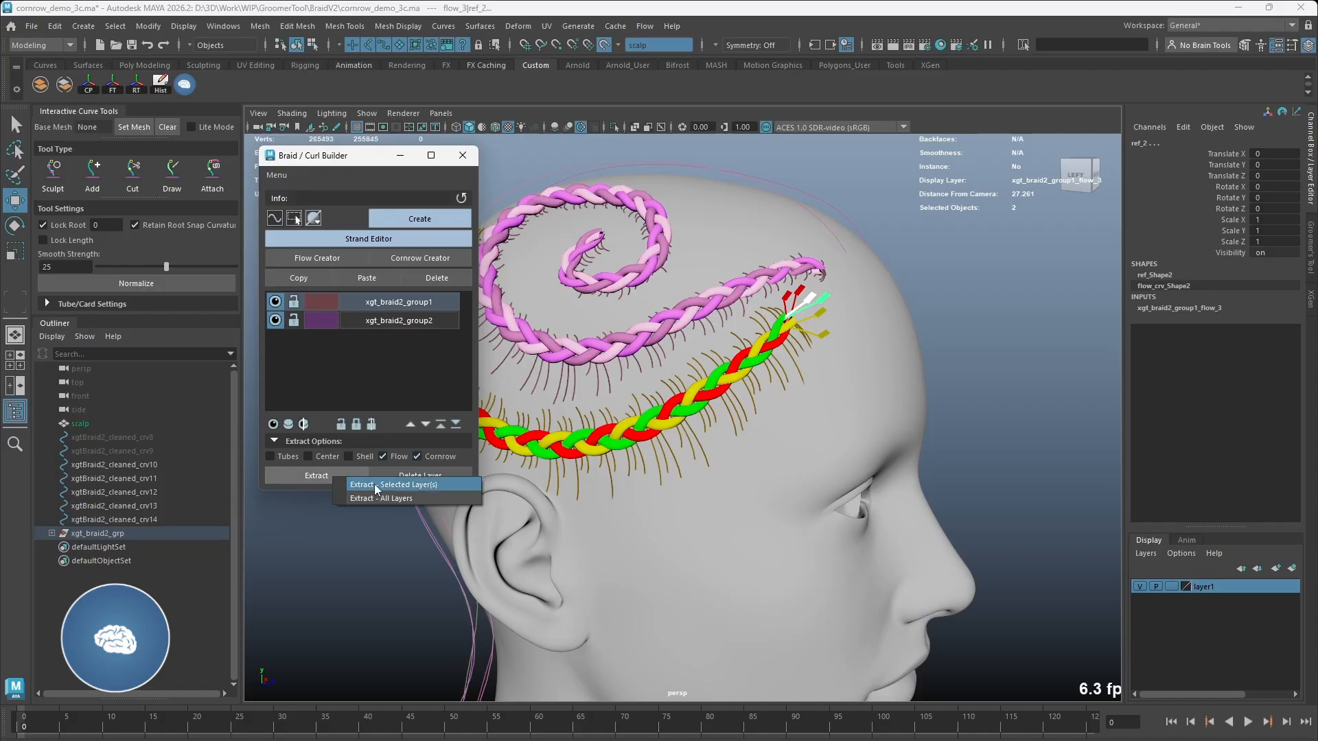
{"action": "left_click", "coordinate": [446, 459]}
Isolate xgt_extracted_braid_grp1 in the viewport and examine the flow curves in its flow subgroup
{"action": "left_click", "coordinate": [136, 545]}
{"action": "key", "text": "ctrl+1"}
{"action": "left_click", "coordinate": [712, 247]}
{"action": "left_click", "coordinate": [52, 548]}
{"action": "left_click", "coordinate": [103, 561]}
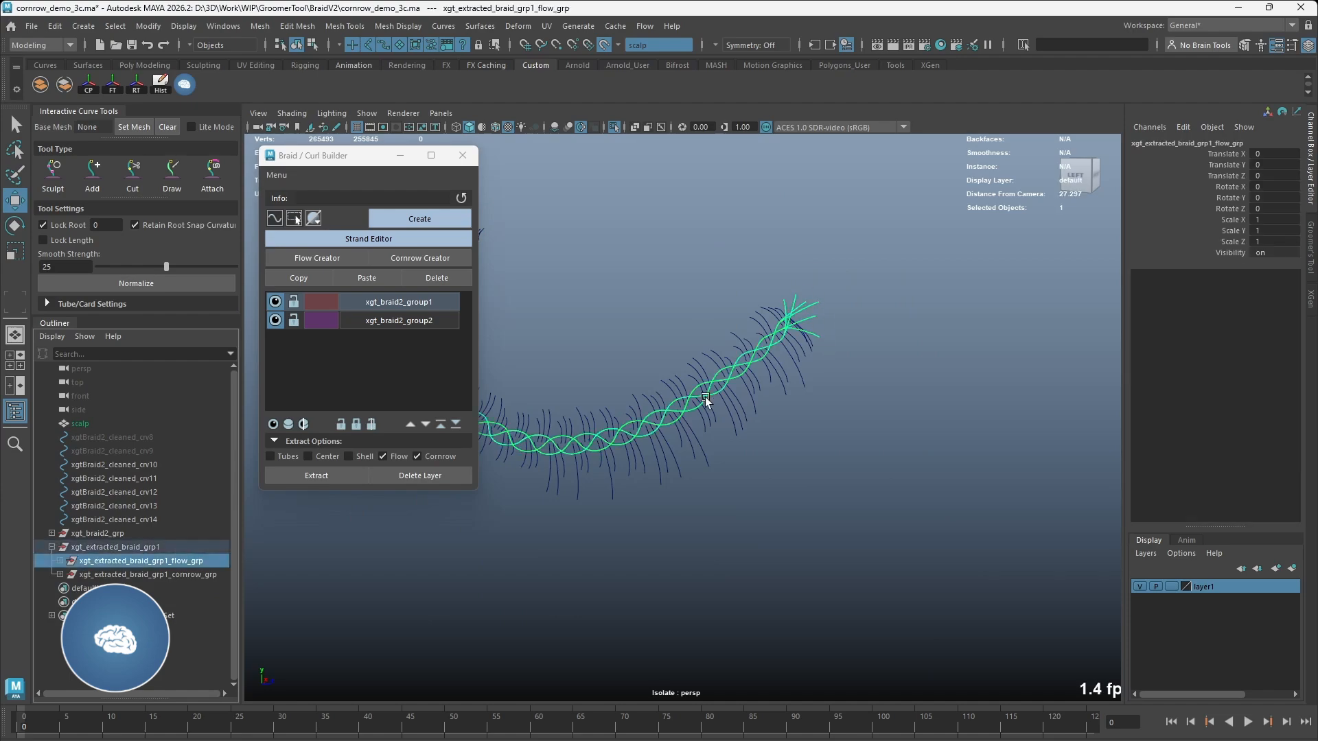